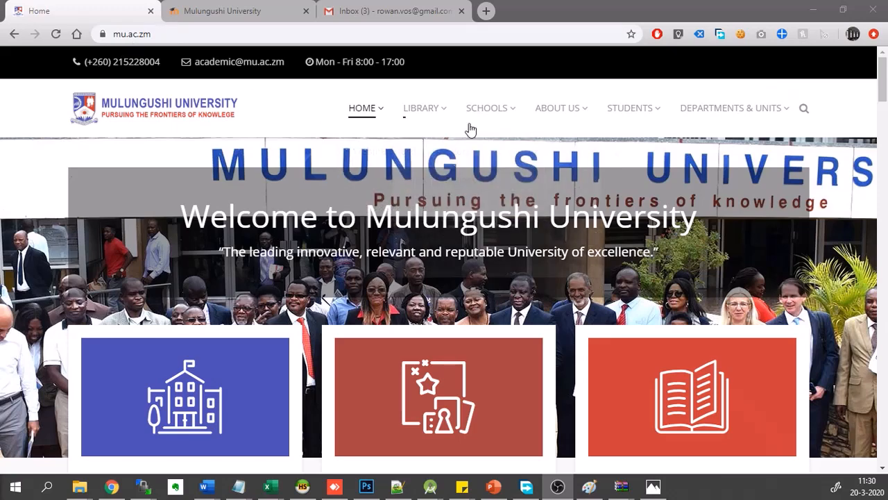
# - Open the students' E-Learning portal from the university website and log in with the filled-in credentials
pyautogui.moveTo(658, 121)
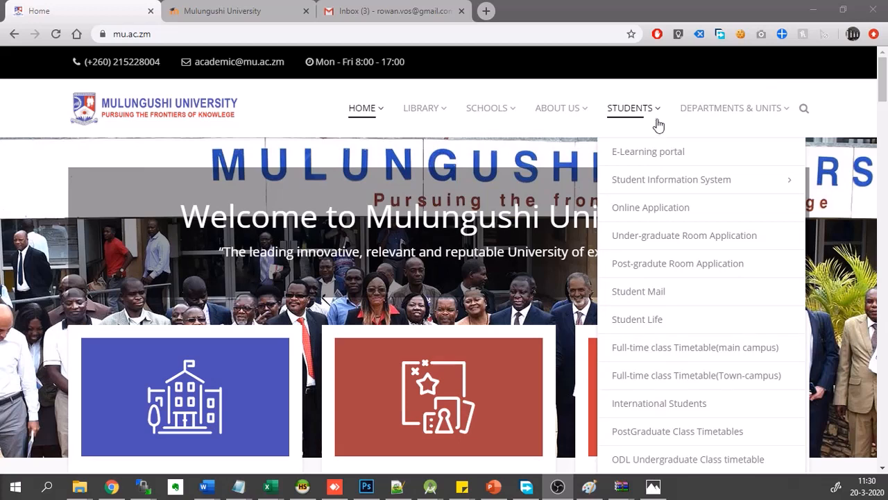
pyautogui.click(653, 167)
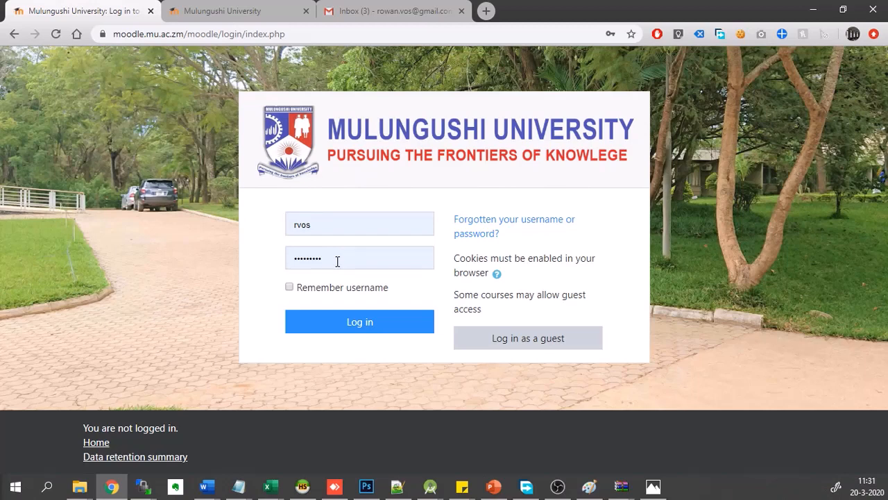
pyautogui.click(382, 330)
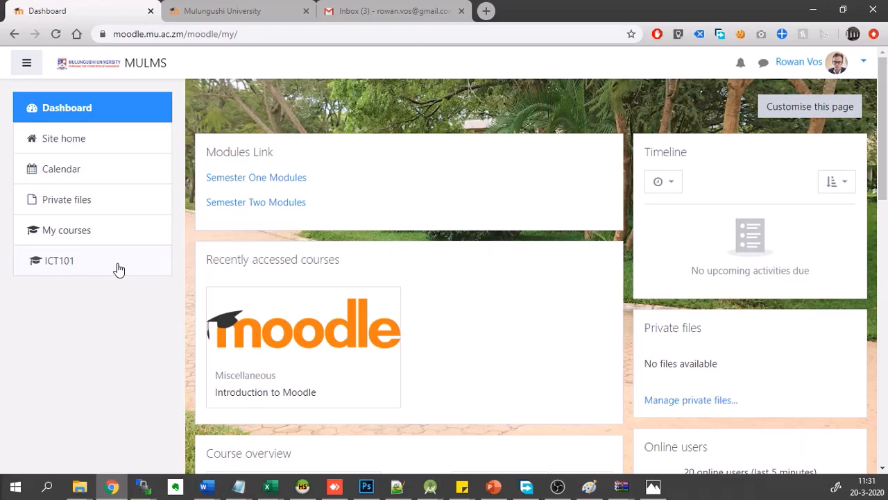
# - Open the ICT101 course and turn editing on
pyautogui.click(59, 261)
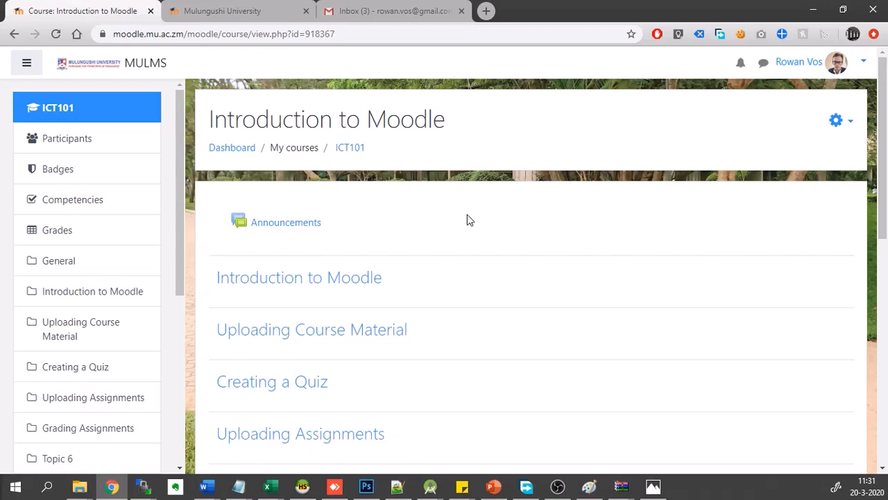
pyautogui.click(854, 125)
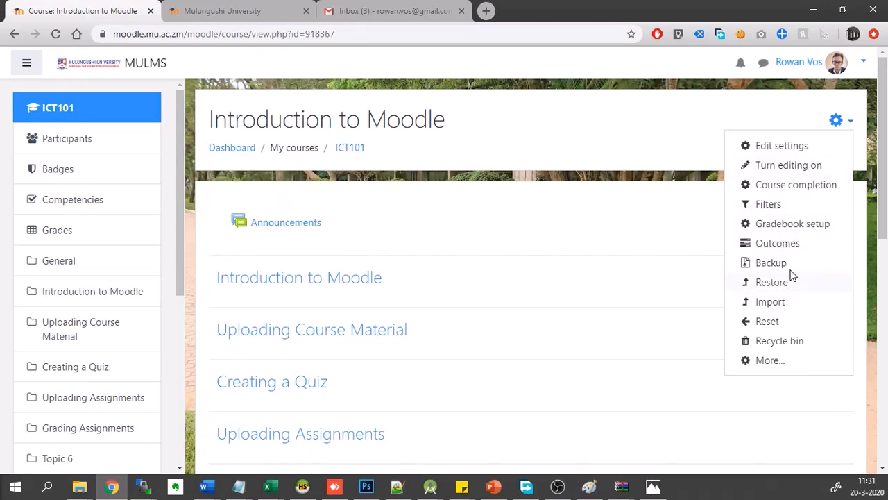
pyautogui.click(793, 166)
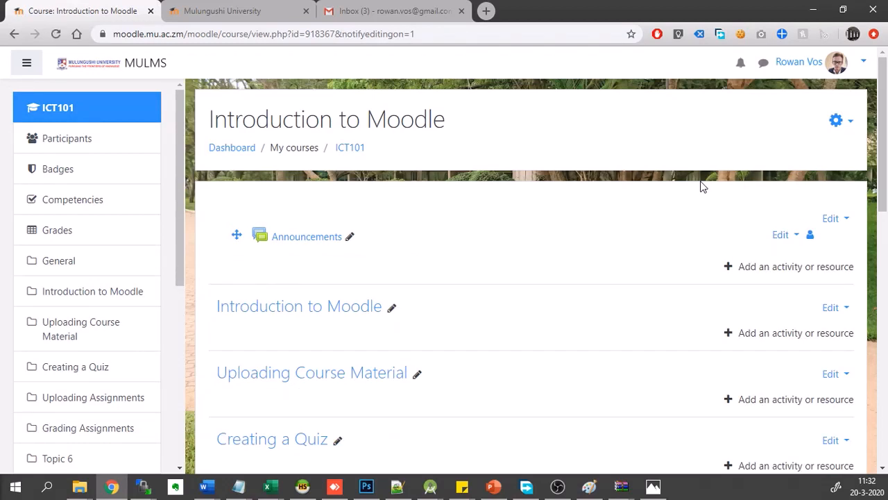
# - Rename the "Introduction to Moodle" section as "Topic 1- Introduction To Moodle"
pyautogui.scroll(-1, 633, 190)
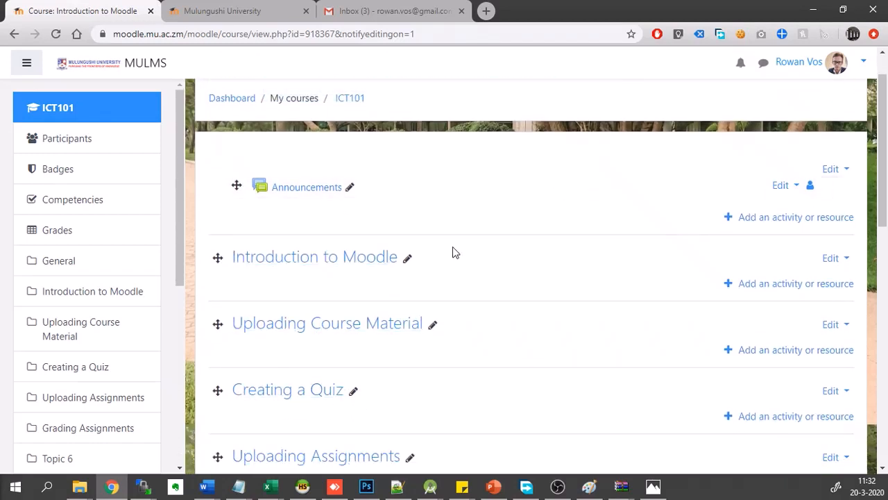
pyautogui.click(409, 260)
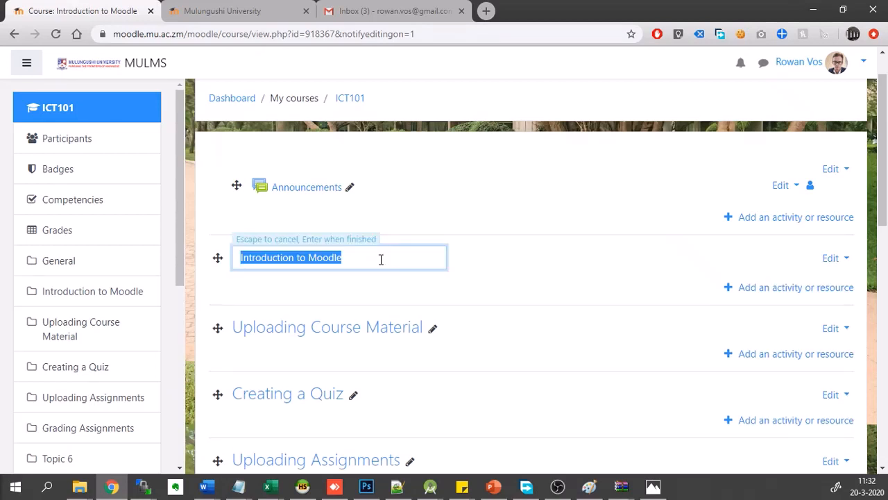
pyautogui.write('Topic 1')
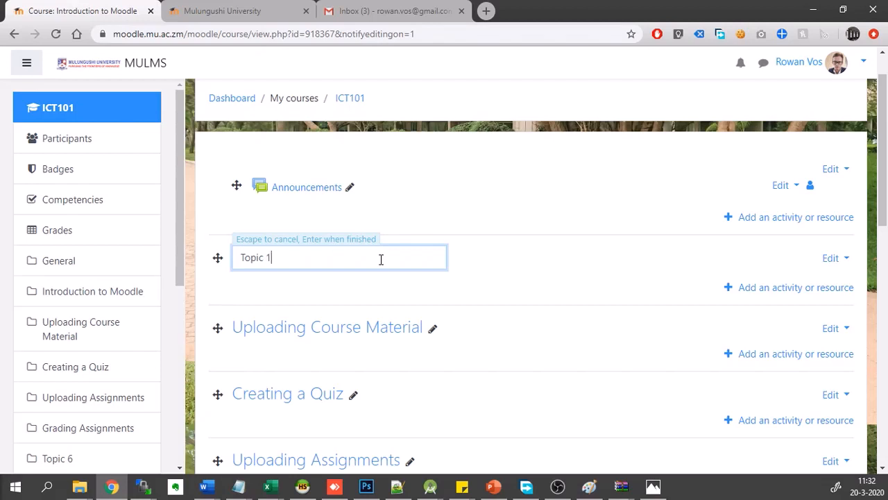
pyautogui.write('- Introduction To Moodle')
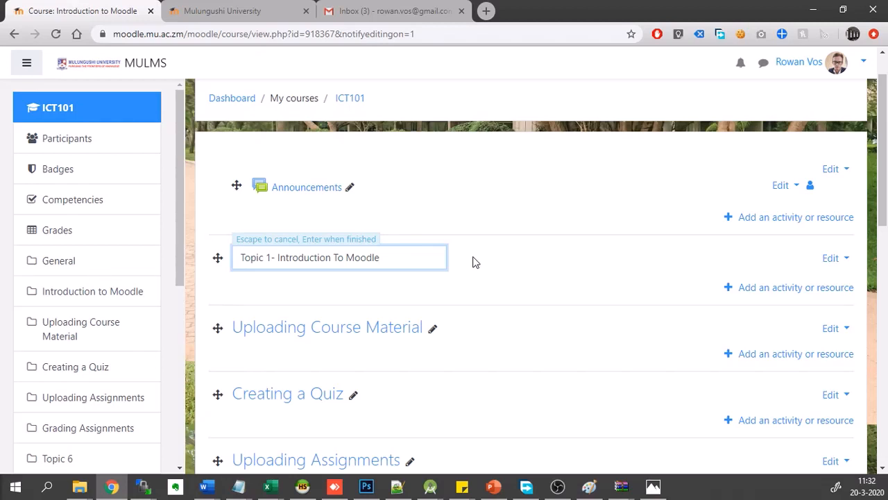
pyautogui.press('Return')
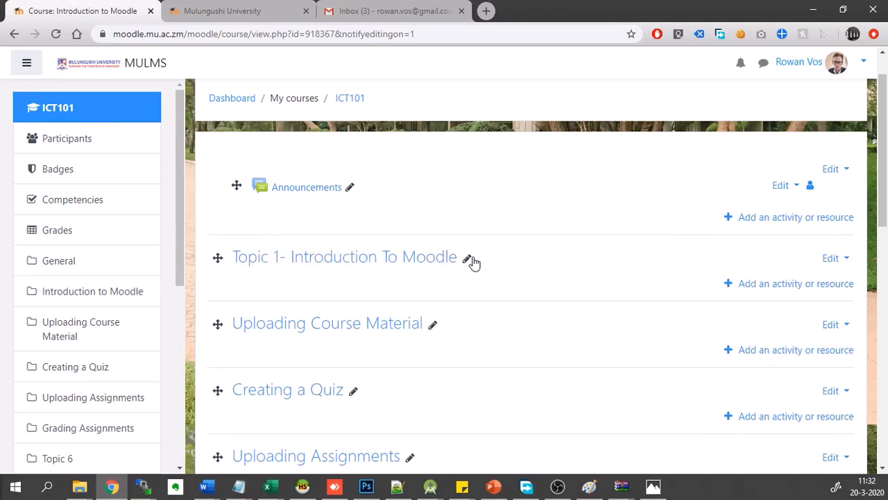
# - Add the prefix "Topic 2 -" to the name of the "Uploading Course Material" section
pyautogui.click(437, 322)
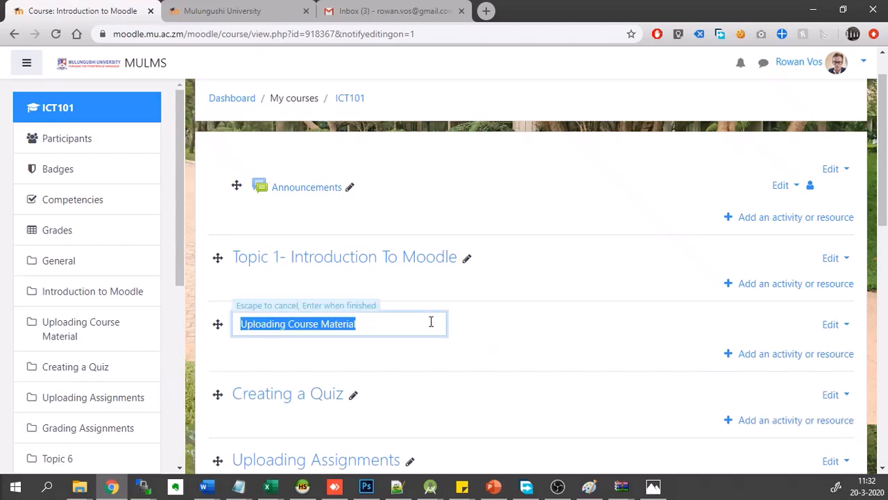
pyautogui.click(240, 324)
pyautogui.write('Topic 2')
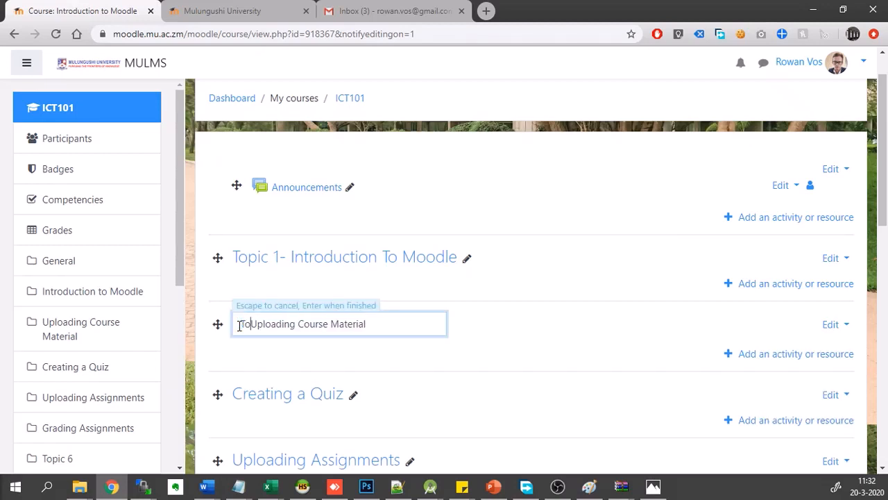
pyautogui.write(' -')
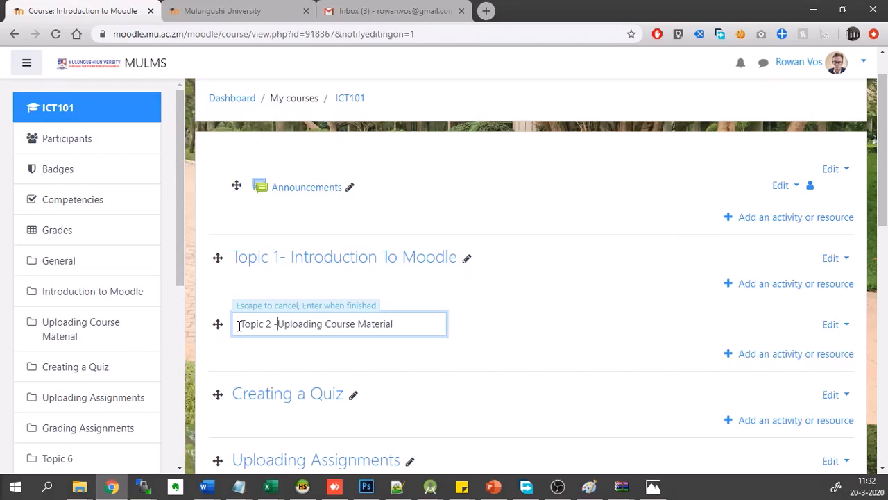
pyautogui.press('Return')
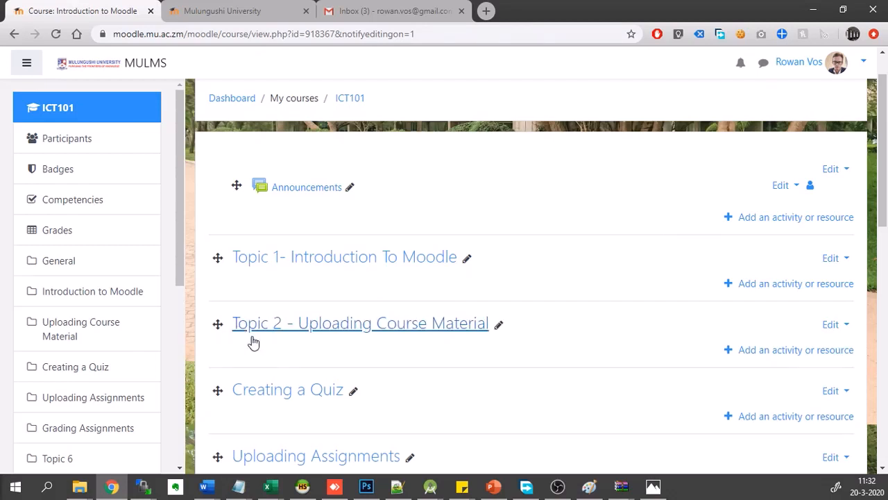
# - Open the list of activities and resources for the Topic 1 section and examine the available types, including the Folder description
pyautogui.scroll(-1, 514, 381)
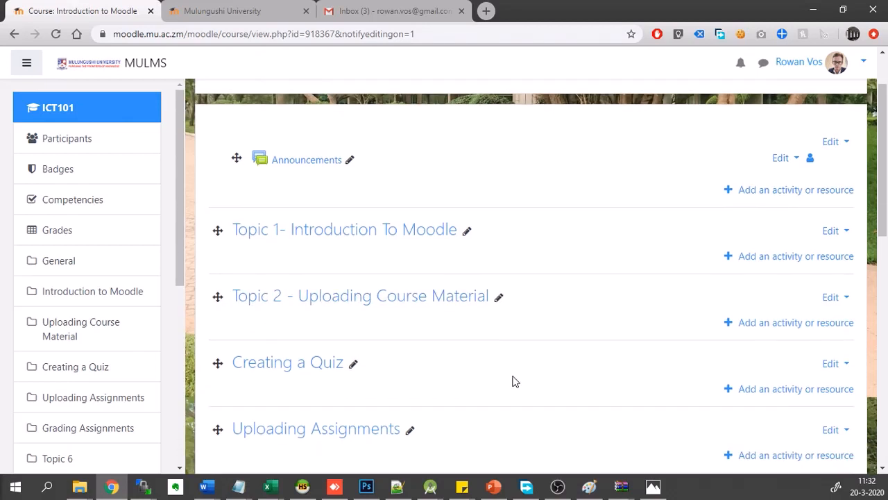
pyautogui.click(767, 257)
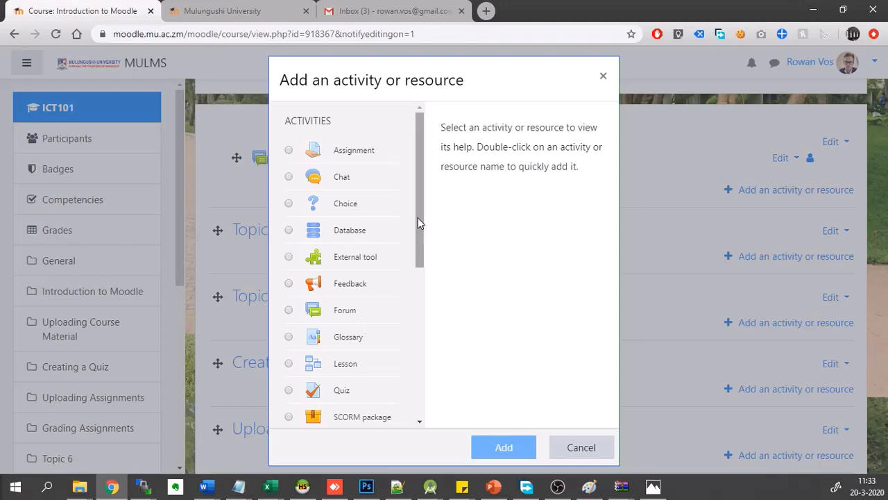
pyautogui.scroll(-3, 417, 249)
pyautogui.scroll(-1, 418, 297)
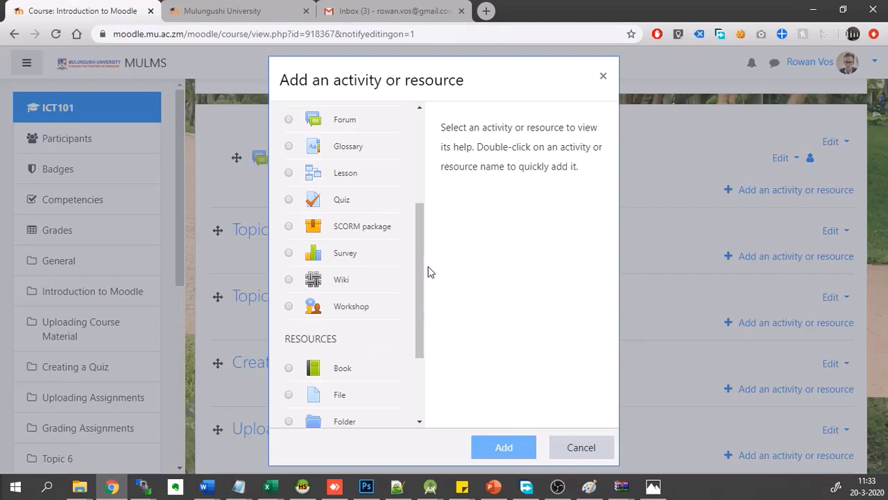
pyautogui.scroll(-3, 417, 270)
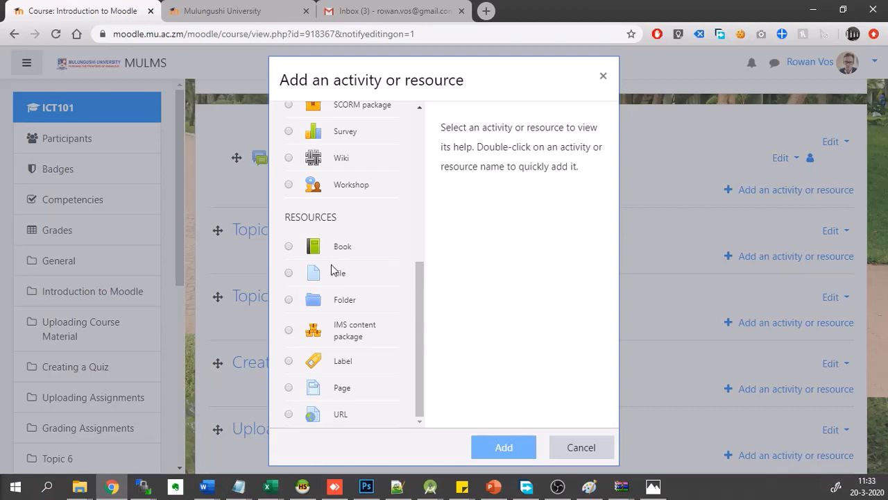
pyautogui.click(345, 307)
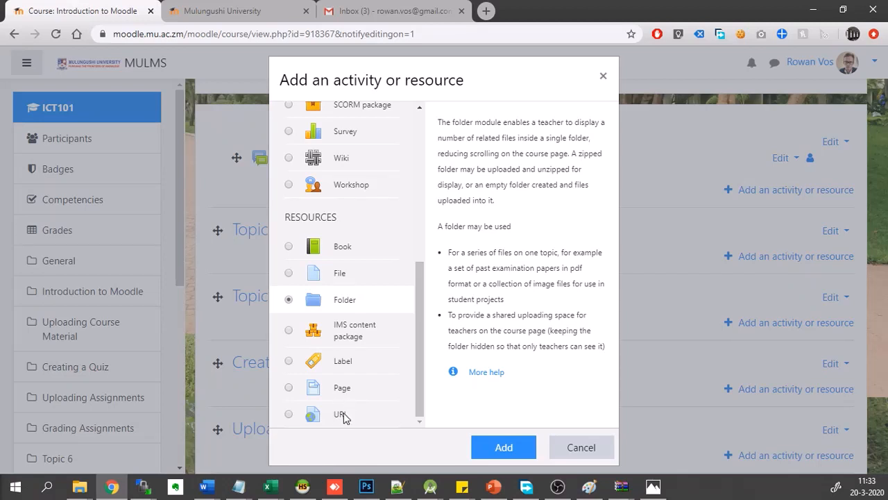
pyautogui.scroll(3, 358, 415)
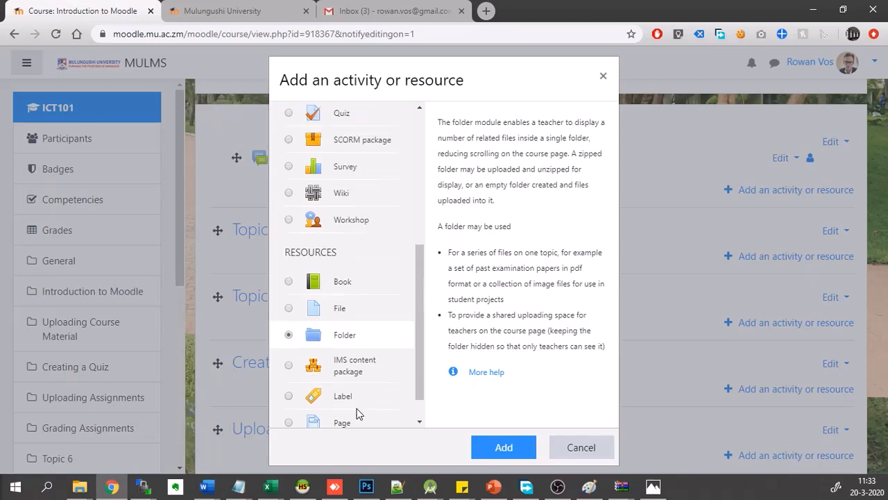
pyautogui.scroll(-3, 359, 415)
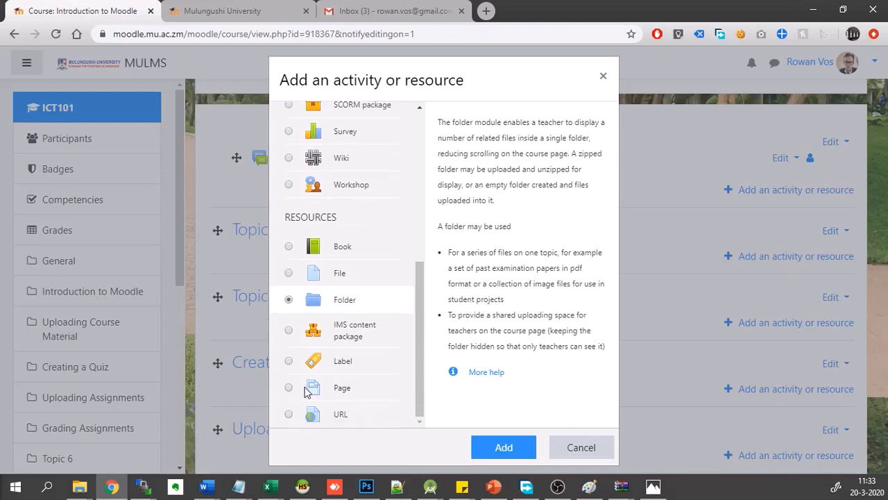
# - Choose the Page resource and add it to the Topic 1 section
pyautogui.click(309, 389)
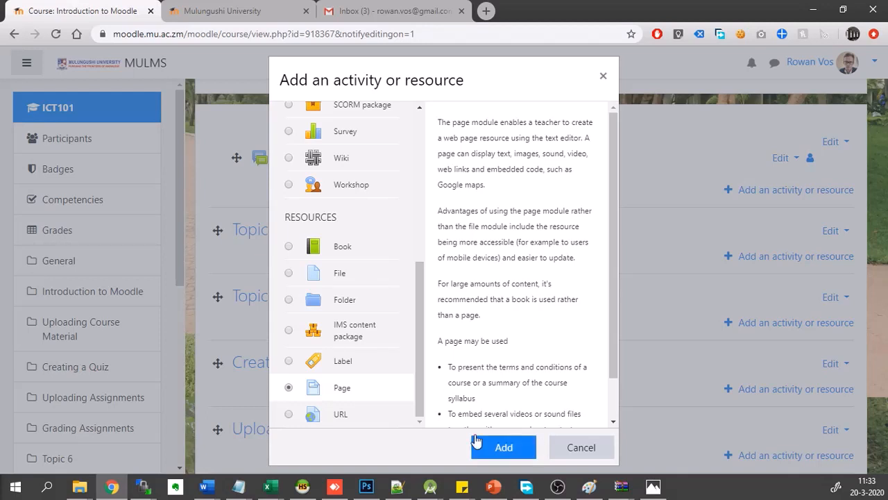
pyautogui.click(503, 444)
pyautogui.scroll(5, 368, 268)
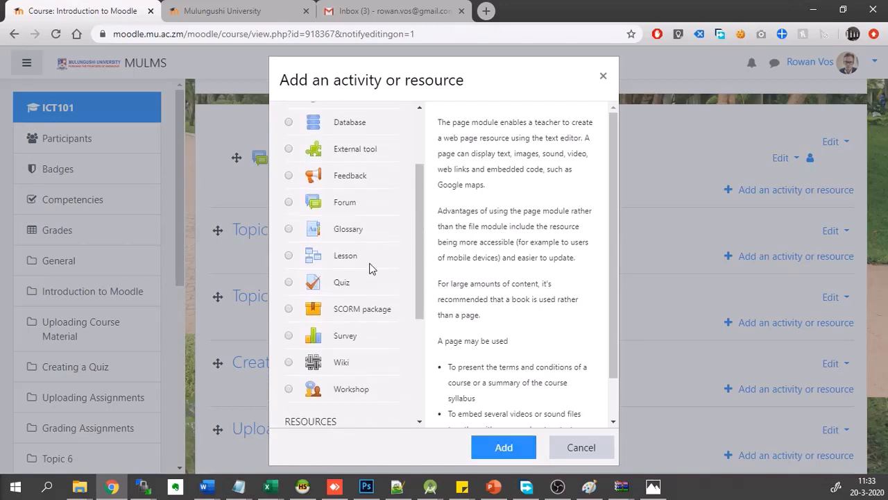
pyautogui.scroll(-5, 370, 267)
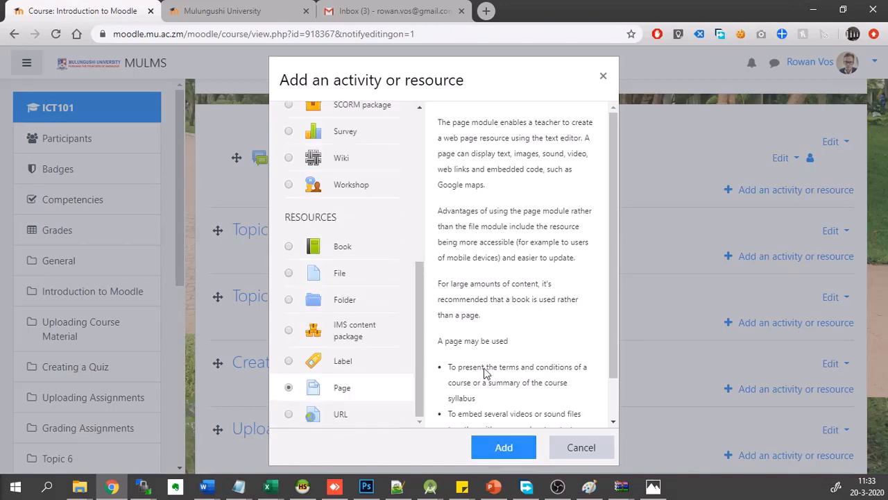
pyautogui.click(514, 444)
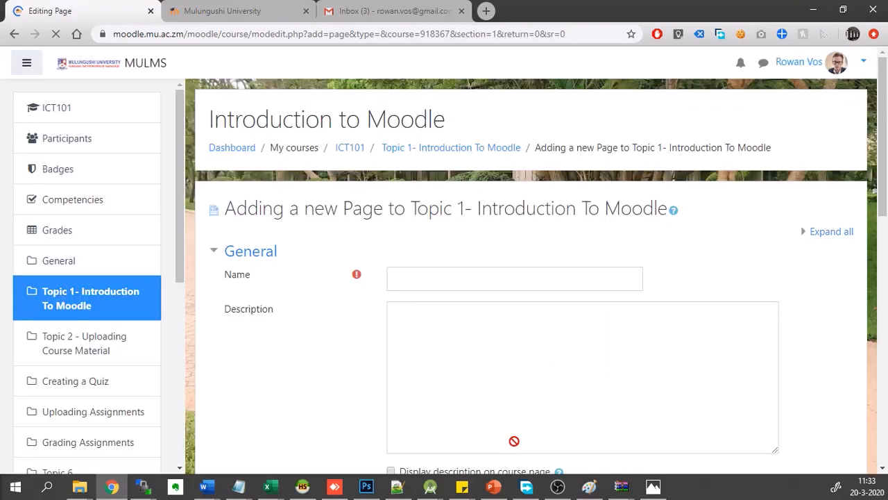
# - Name the new page "Introduction to Moodle"
pyautogui.scroll(-2, 328, 376)
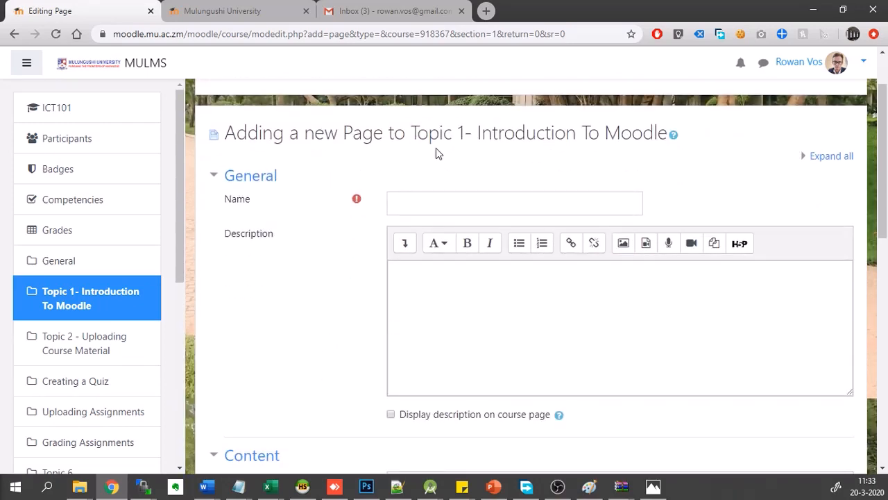
pyautogui.click(435, 202)
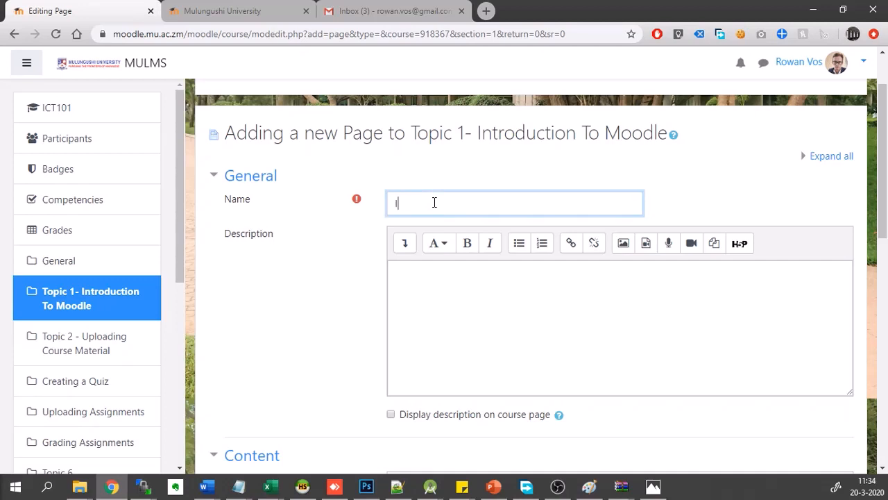
pyautogui.write('troduction to Moodle')
# - Enter "This page is an introduction page about Moodle" as the page's description
pyautogui.click(447, 301)
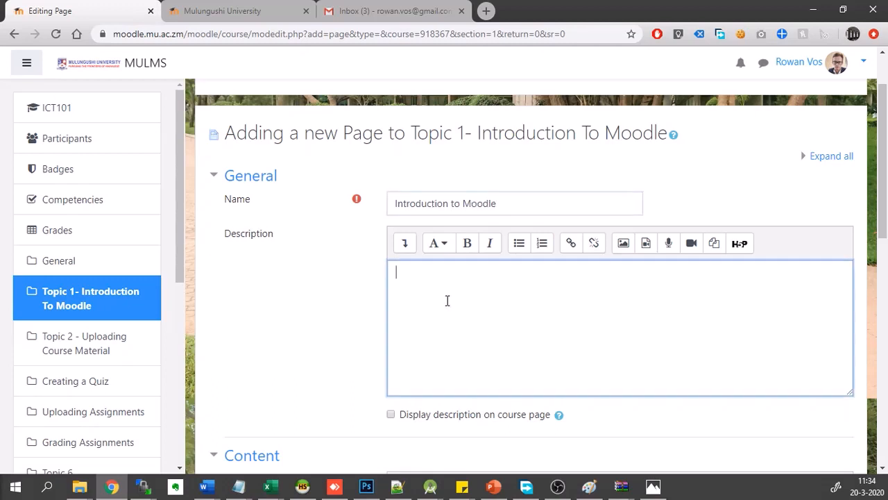
pyautogui.scroll(-2, 448, 301)
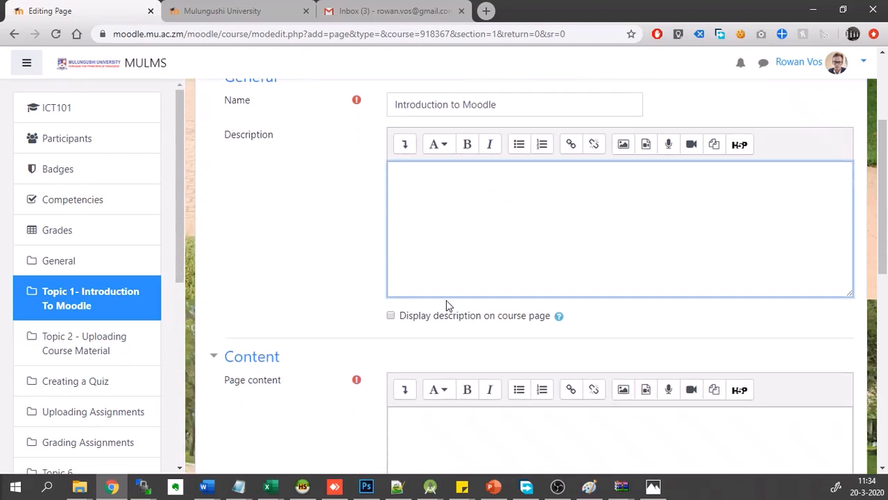
pyautogui.write('This page is an introductio')
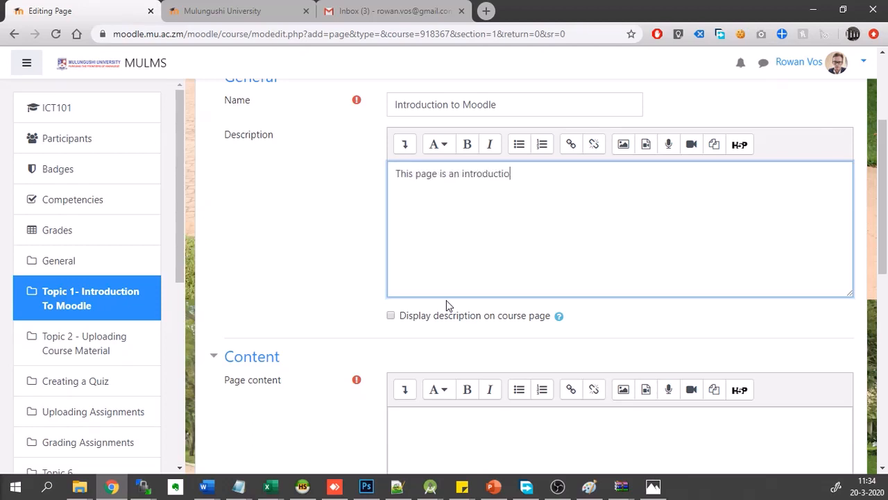
pyautogui.write('n page about Moodl')
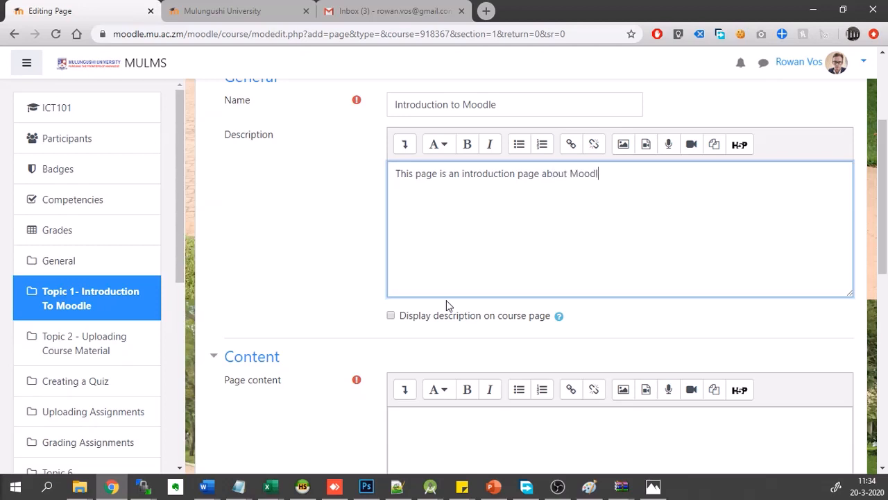
pyautogui.write('e')
# - Copy the course listings from PSY331 Counseling Psychology through MAF812 Advanced Cost and Management Accounting on the site's front page into the page content
pyautogui.scroll(-1, 448, 305)
pyautogui.click(448, 377)
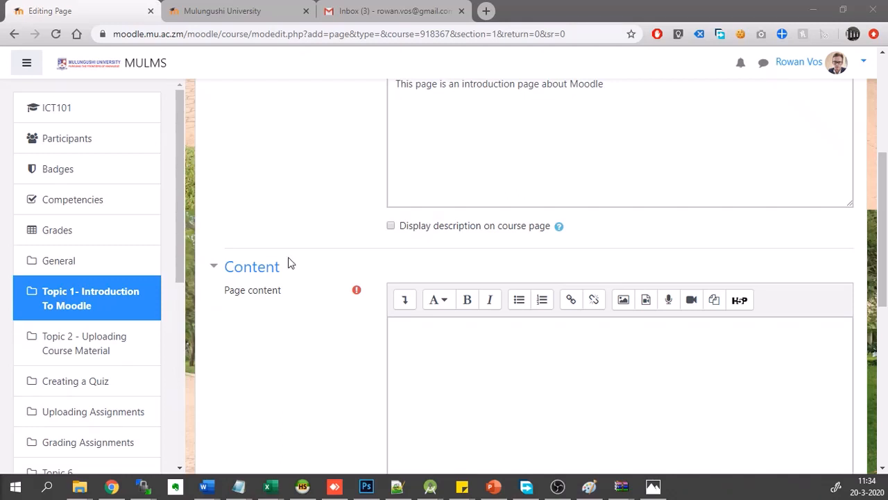
pyautogui.click(486, 371)
pyautogui.scroll(-2, 487, 371)
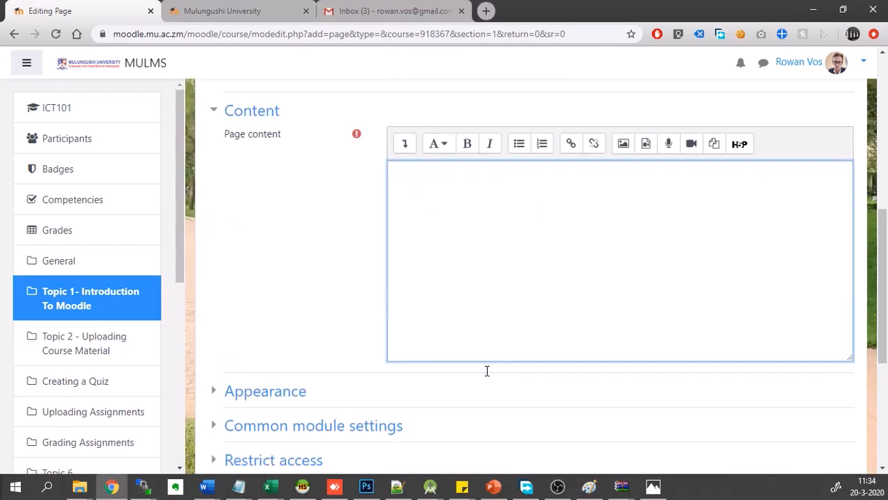
pyautogui.click(254, 8)
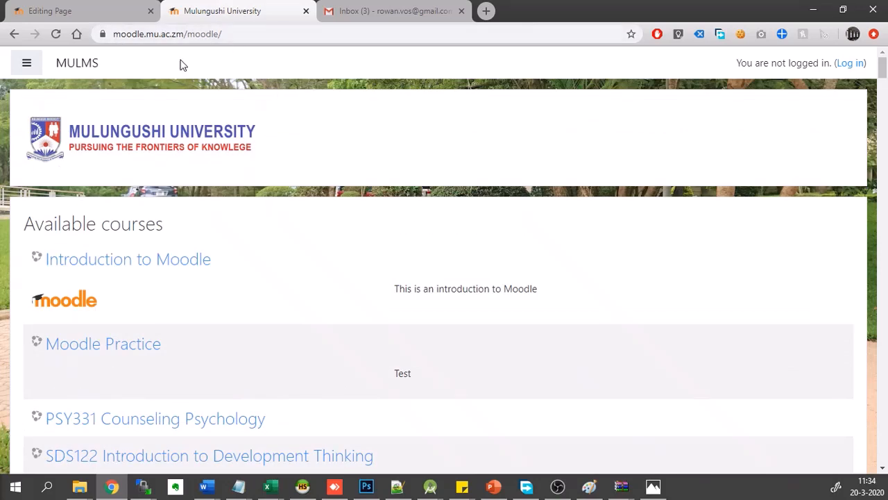
pyautogui.scroll(-4, 229, 250)
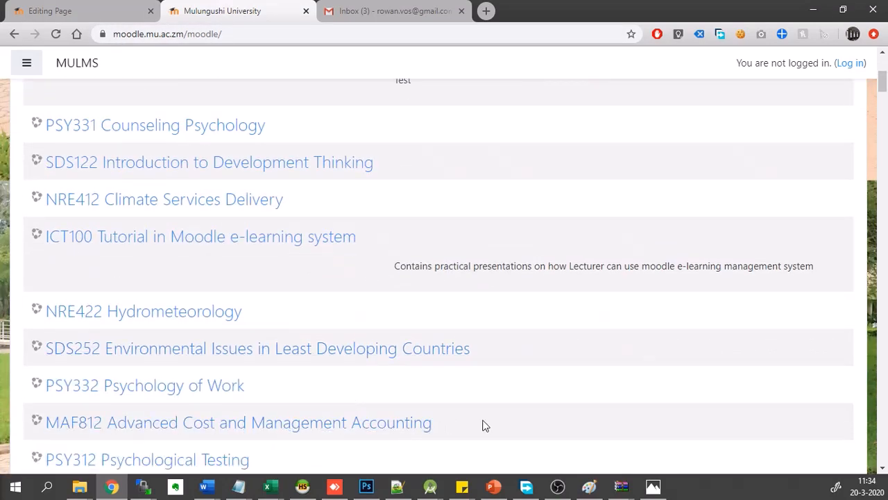
pyautogui.moveTo(502, 434); pyautogui.dragTo(47, 126)
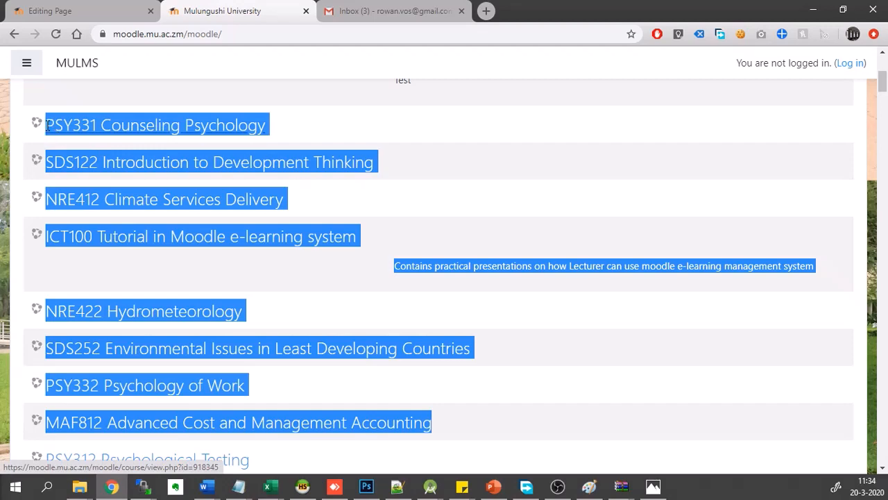
pyautogui.hotkey('ctrl', 'c')
pyautogui.click(59, 8)
pyautogui.hotkey('ctrl', 'v')
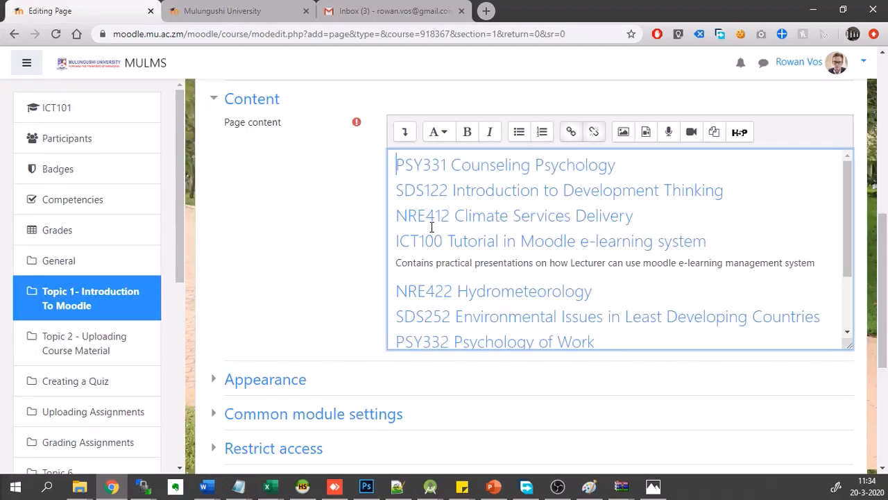
pyautogui.scroll(-2, 484, 215)
pyautogui.scroll(2, 539, 242)
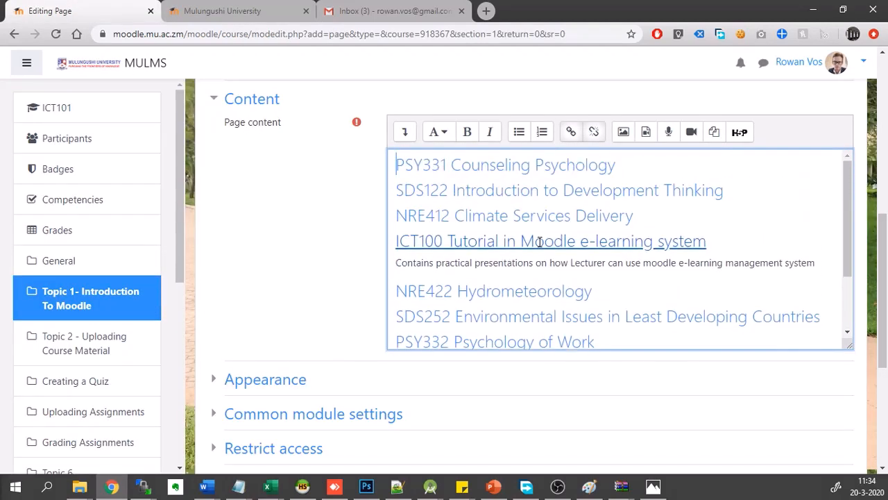
# - Insert the line "This is sample content. put your own content here obviously..." above the pasted course list, separated by a blank line
pyautogui.scroll(1, 313, 185)
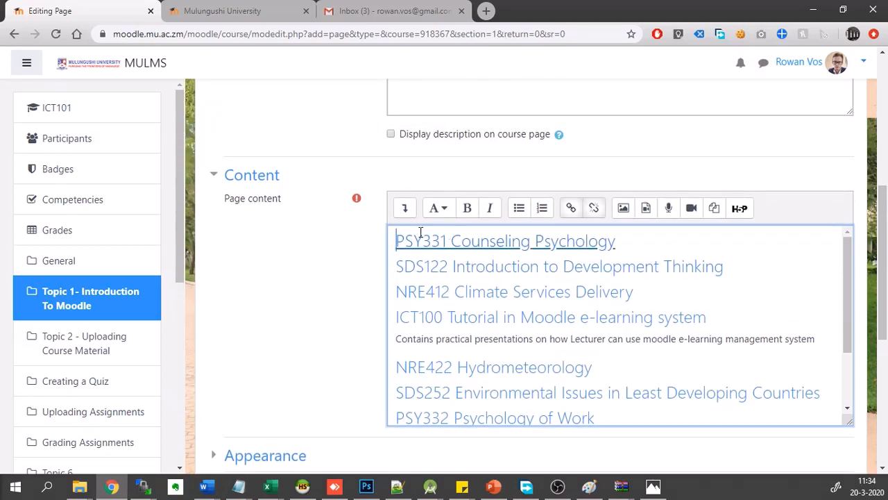
pyautogui.press('Return')
pyautogui.press('Return')
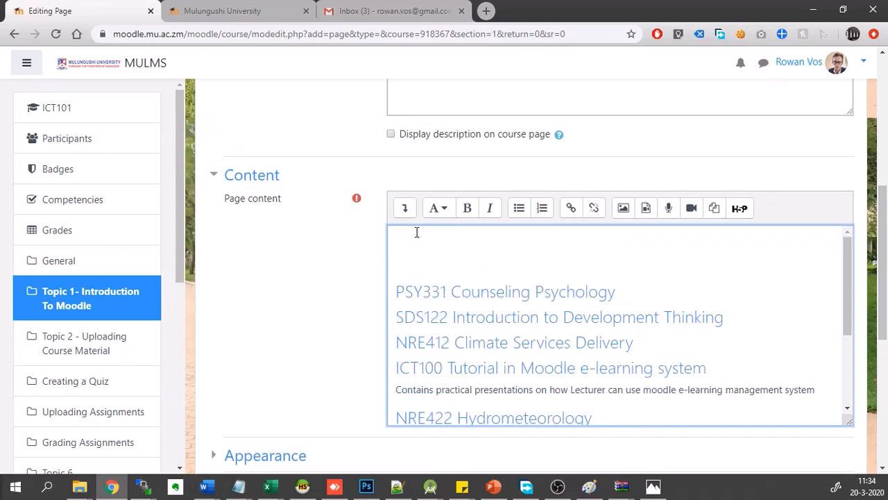
pyautogui.write('This is d')
pyautogui.press('BackSpace')
pyautogui.write('sample ')
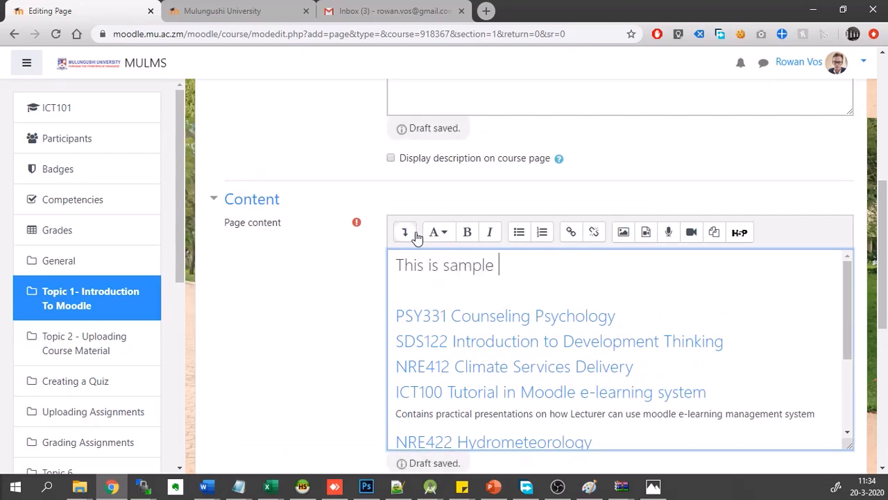
pyautogui.write('content. put y')
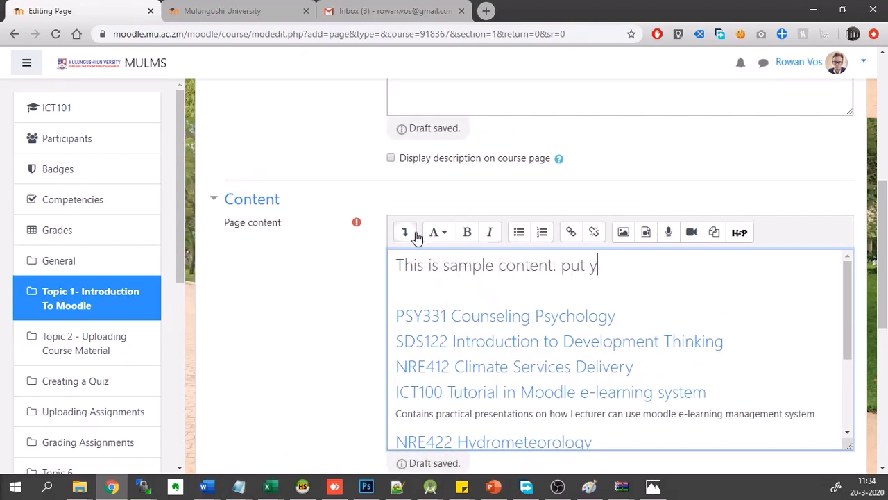
pyautogui.write('our own content here o')
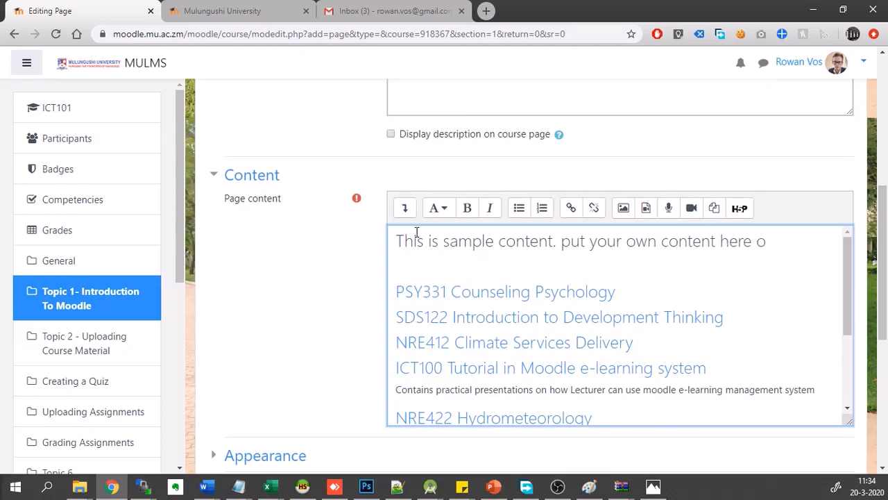
pyautogui.write('bviously...')
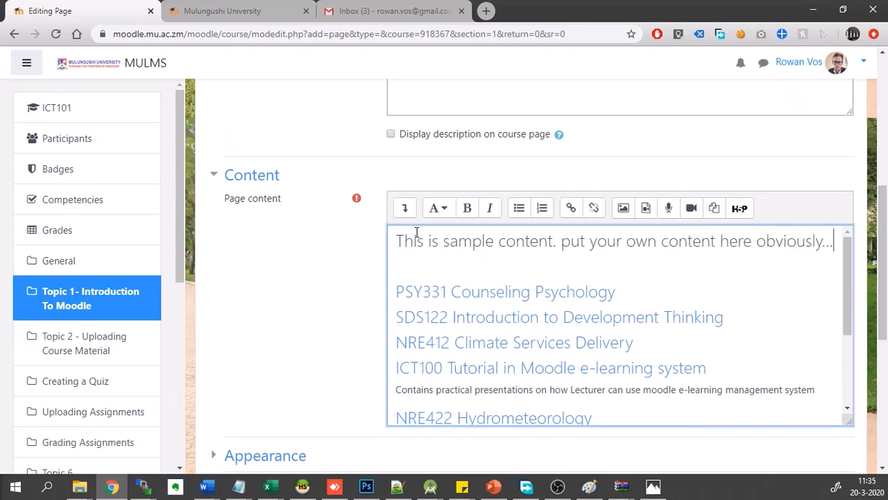
# - Make "This is sample content" bold and move "put your own content here obviously..." onto its own line
pyautogui.scroll(-1, 417, 233)
pyautogui.scroll(1, 427, 247)
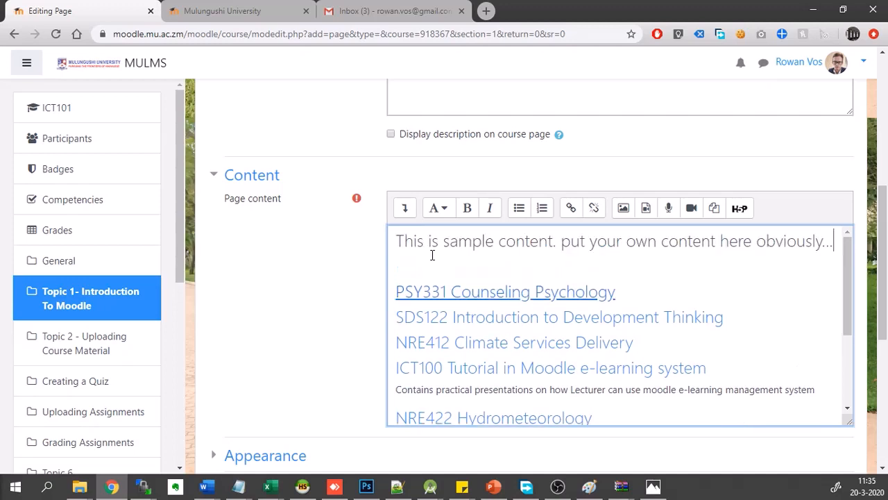
pyautogui.click(397, 241)
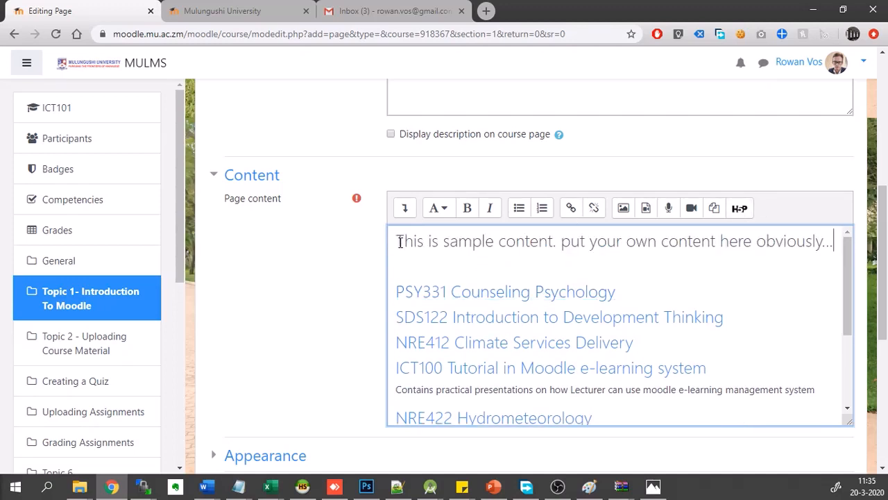
pyautogui.moveTo(397, 240); pyautogui.dragTo(555, 241)
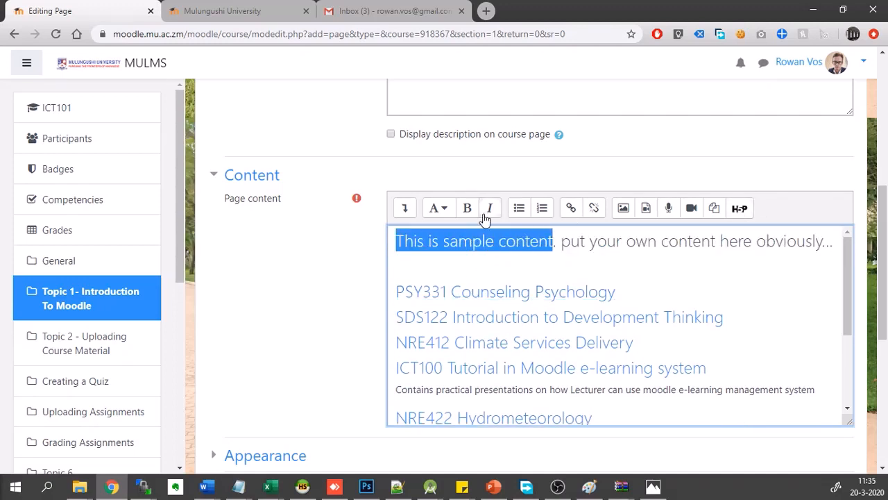
pyautogui.click(468, 212)
pyautogui.click(573, 241)
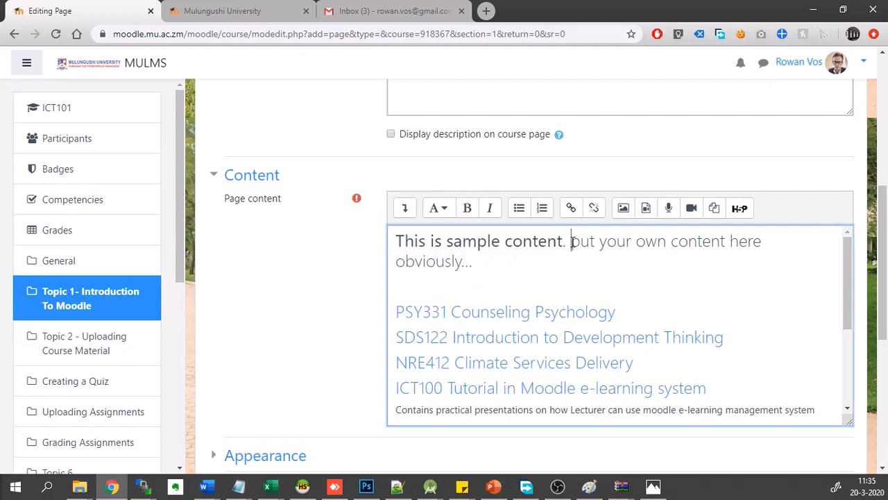
pyautogui.press('Return')
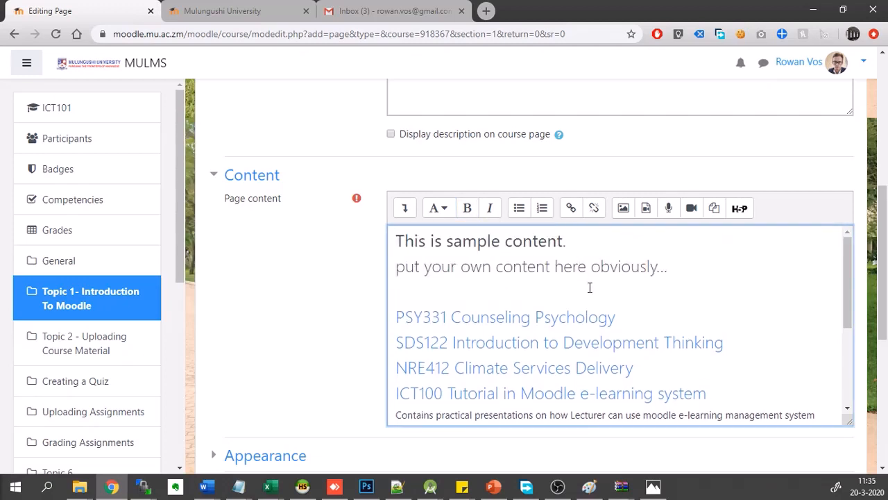
pyautogui.moveTo(678, 266); pyautogui.dragTo(556, 267)
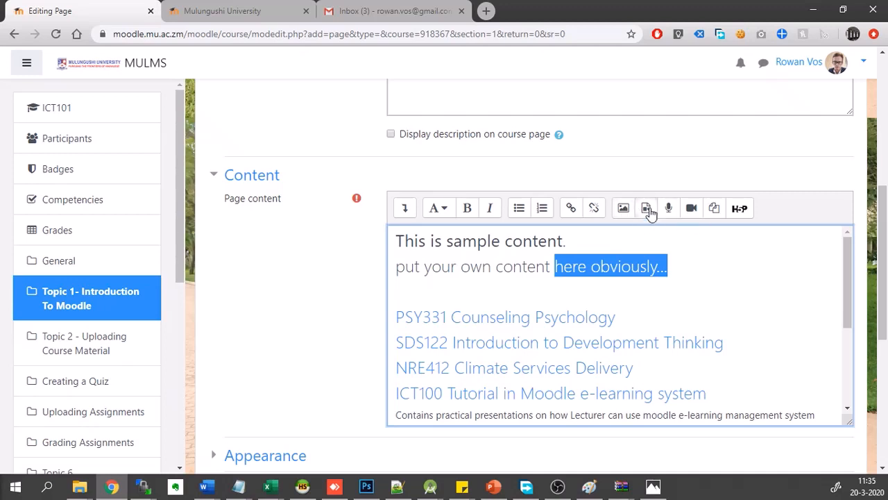
pyautogui.click(712, 264)
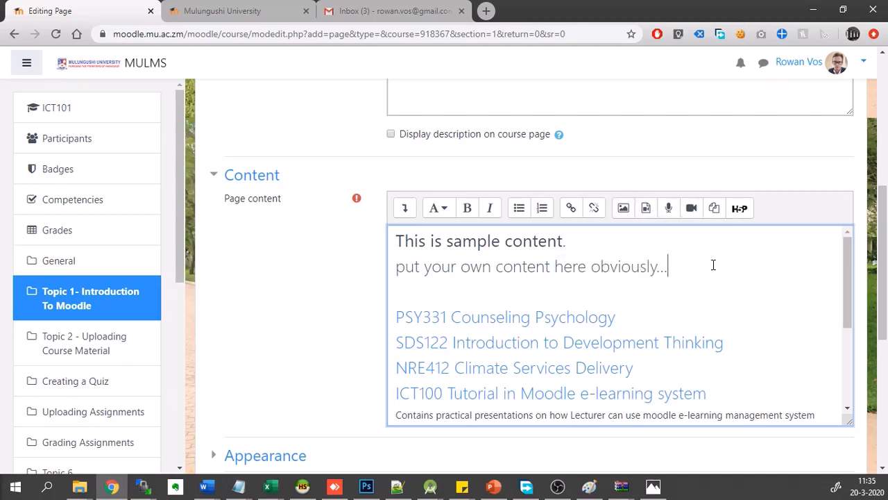
# - Save the Introduction to Moodle page and return to the course
pyautogui.scroll(-1, 713, 264)
pyautogui.scroll(-3, 288, 290)
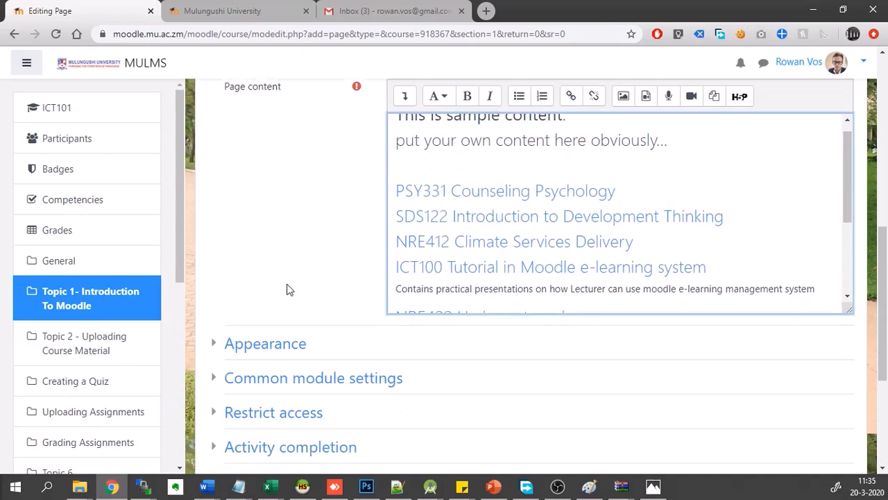
pyautogui.scroll(-1, 288, 289)
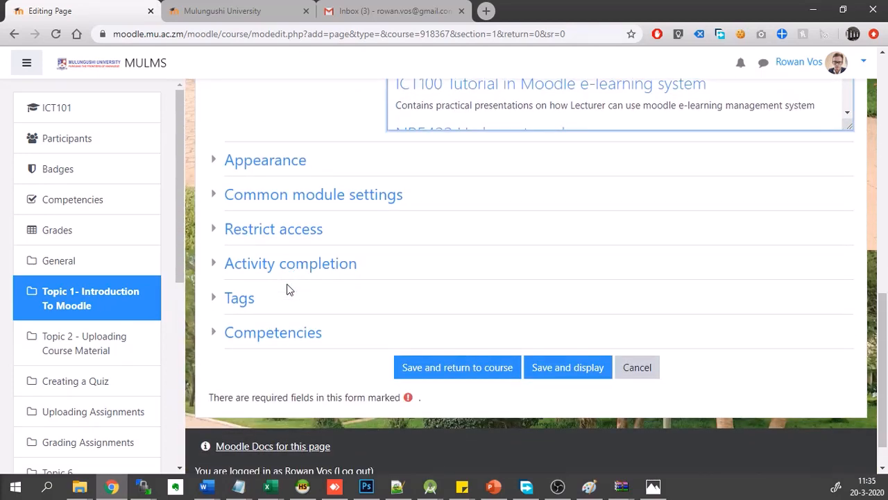
pyautogui.click(511, 368)
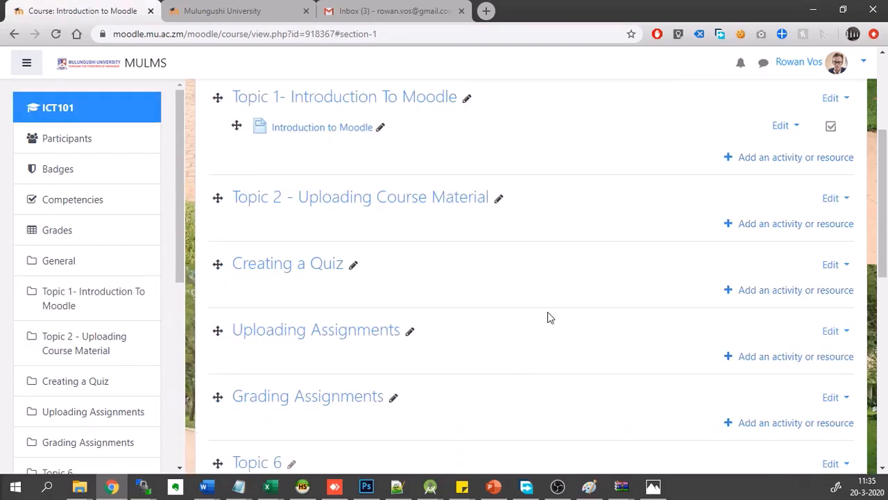
pyautogui.scroll(2, 548, 311)
pyautogui.scroll(1, 547, 318)
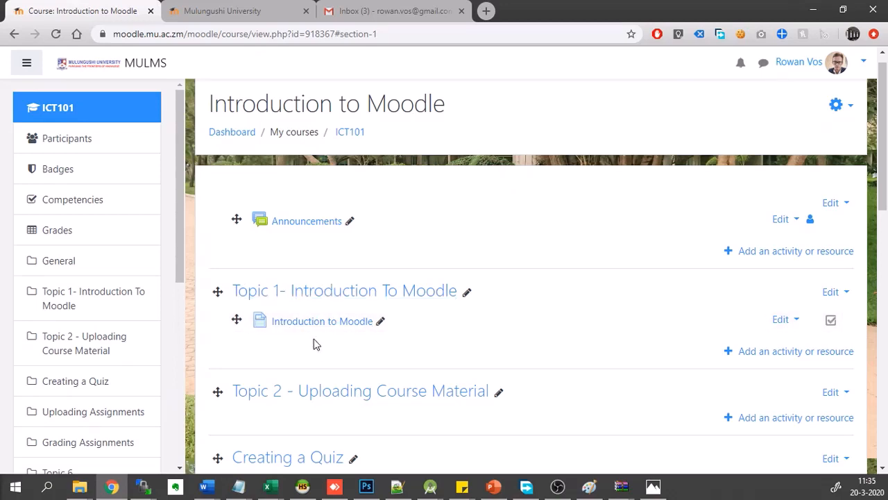
# - Add a File resource to the "Topic 2 - Uploading Course Material" section
pyautogui.scroll(-1, 512, 334)
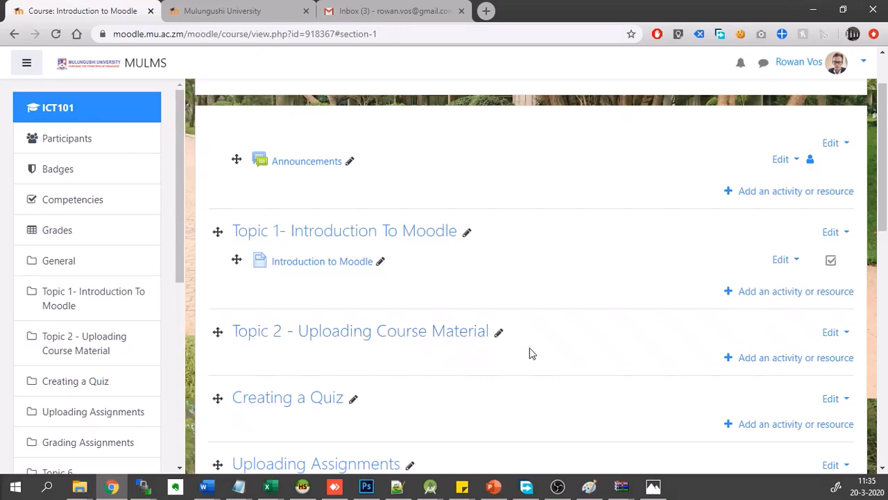
pyautogui.scroll(-1, 530, 352)
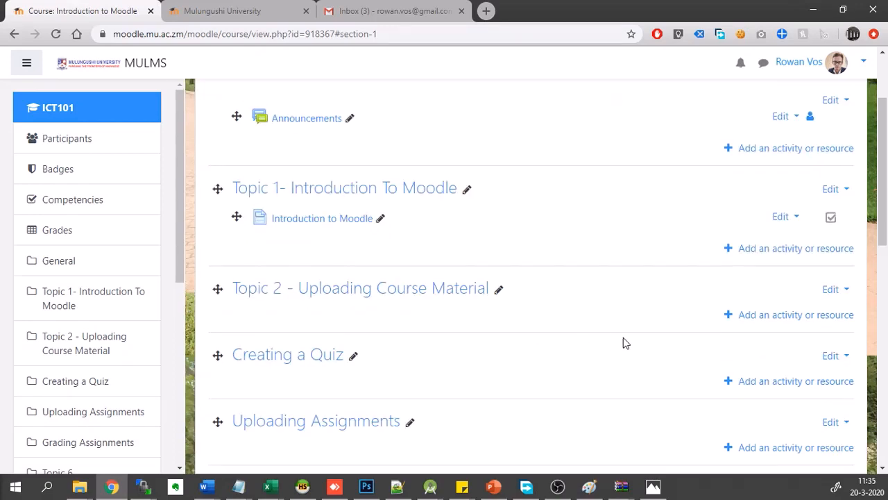
pyautogui.click(769, 322)
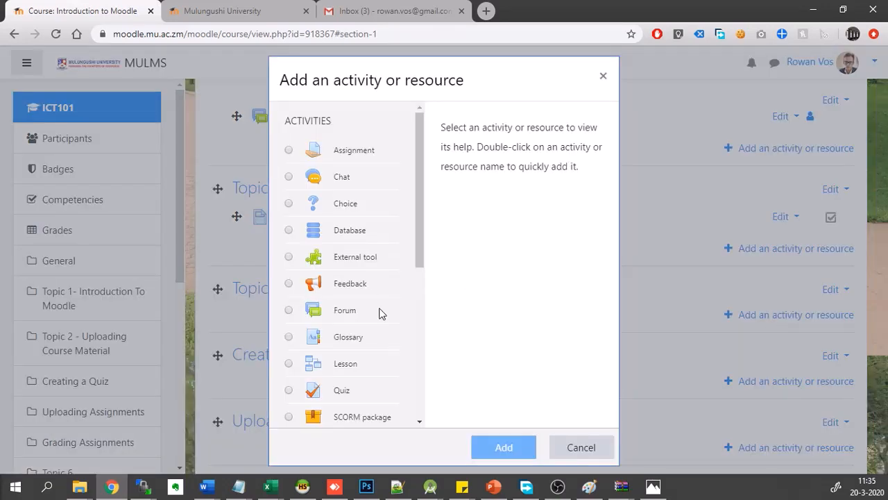
pyautogui.scroll(-5, 380, 314)
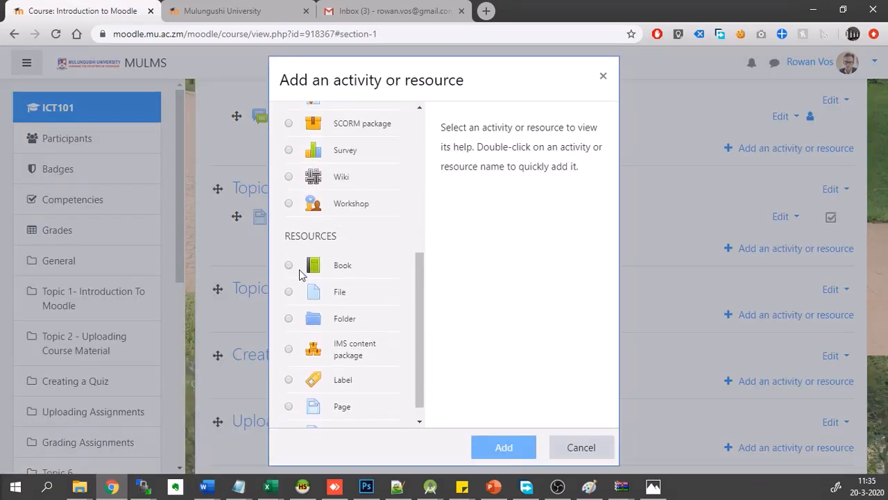
pyautogui.click(294, 293)
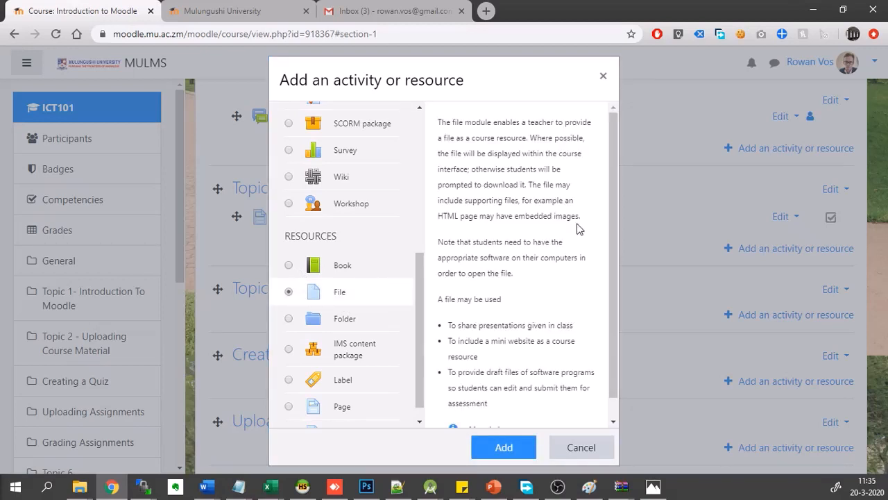
pyautogui.scroll(-1, 439, 309)
pyautogui.click(485, 453)
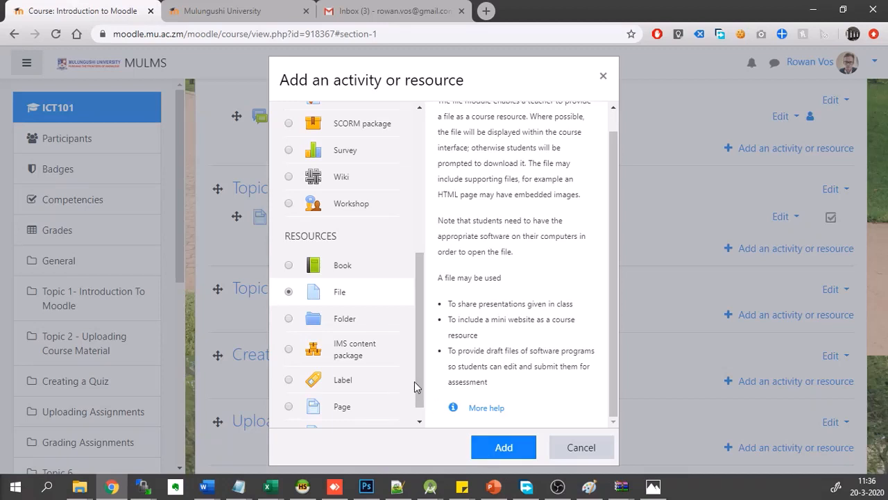
pyautogui.click(490, 449)
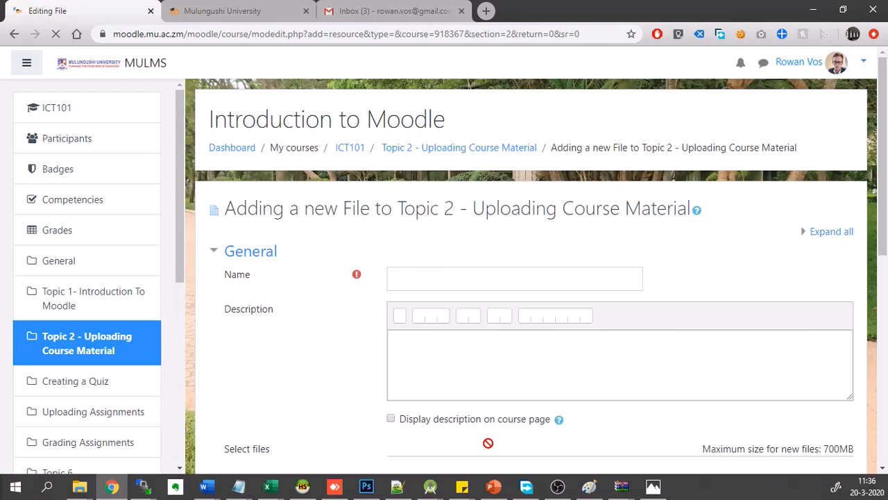
# - Name the new file resource "Presentation on Moodle"
pyautogui.scroll(-1, 482, 437)
pyautogui.click(453, 211)
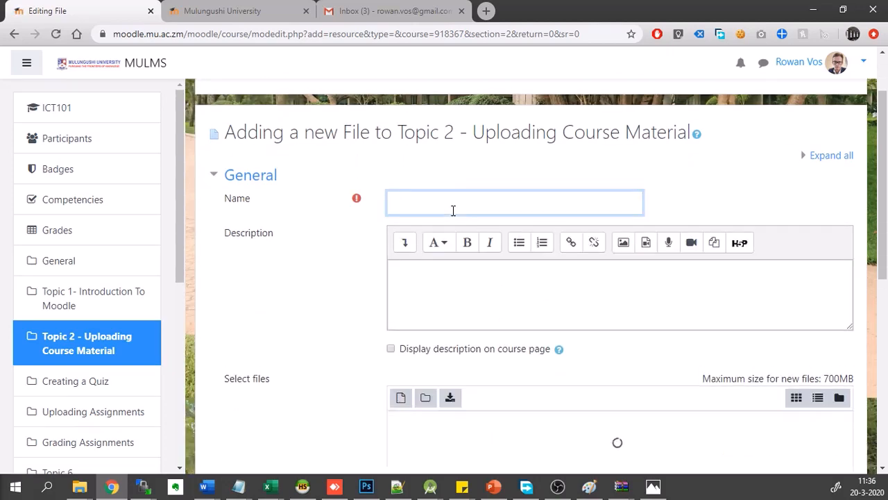
pyautogui.write('Presentation on Moog')
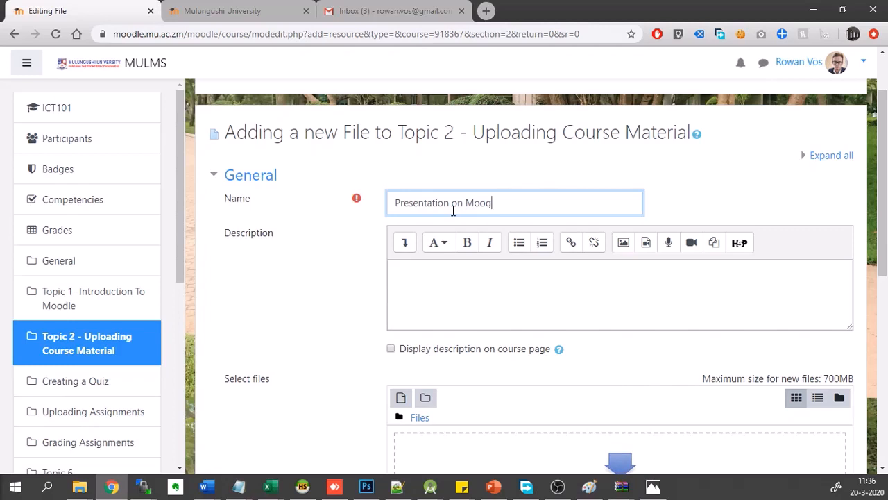
pyautogui.press('BackSpace')
pyautogui.write('dle')
# - Enter "This is a presentation on Moodle" as the file resource's description
pyautogui.click(443, 307)
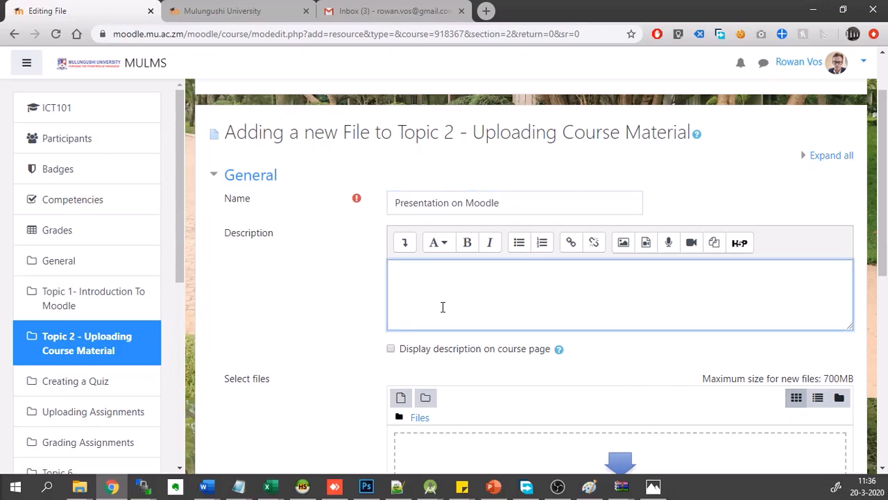
pyautogui.write('This is a presentation on Moodle')
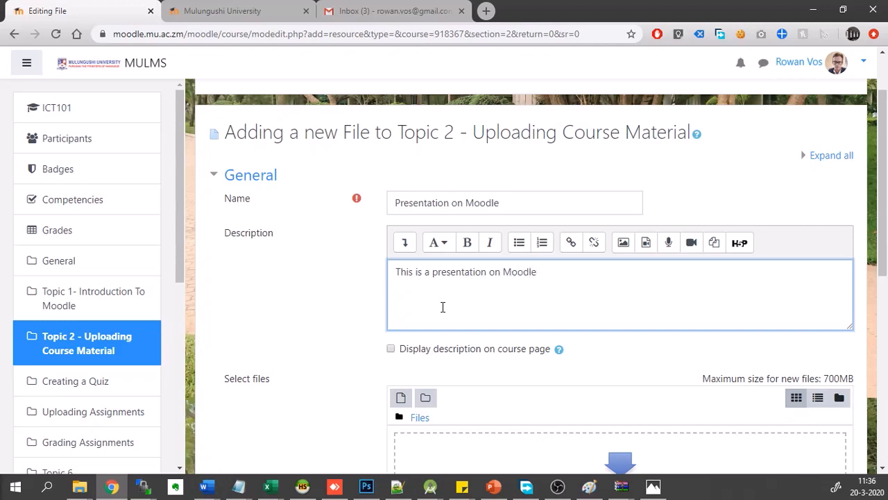
pyautogui.scroll(-1, 441, 307)
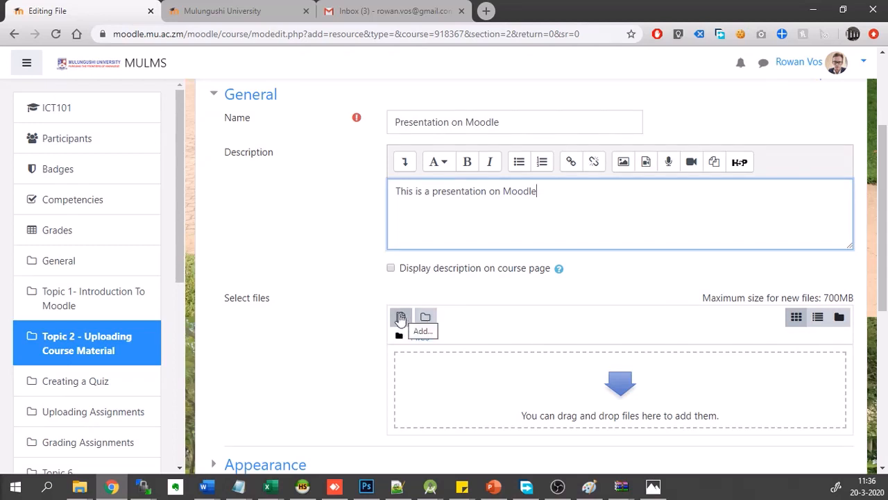
# - Upload "ICT measures COVID19.pdf" from the Mulungushi folder to the Presentation on Moodle file resource
pyautogui.click(400, 317)
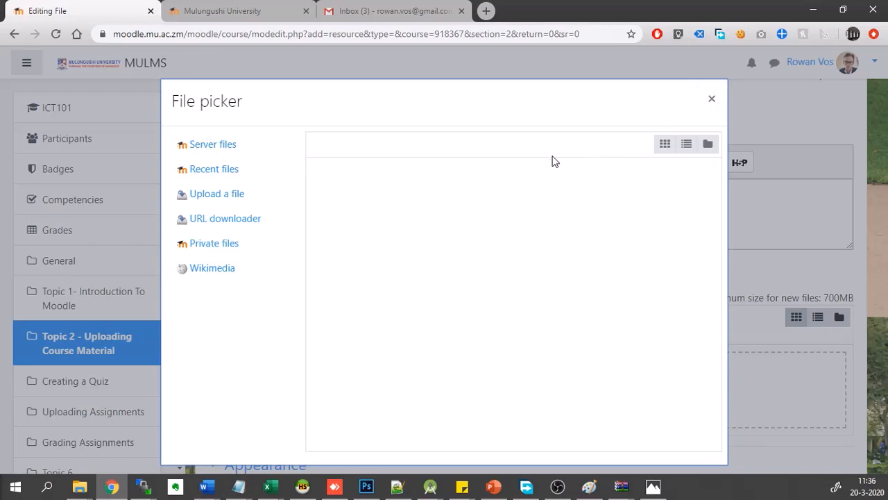
pyautogui.click(709, 98)
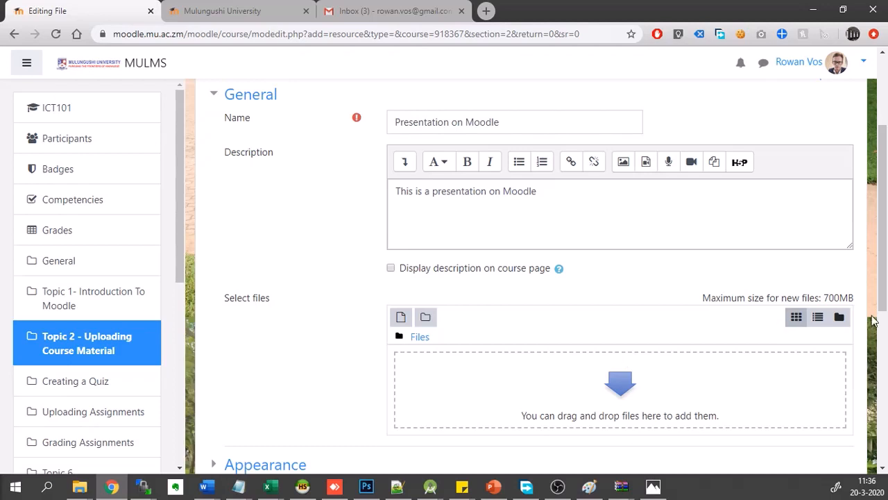
pyautogui.click(400, 317)
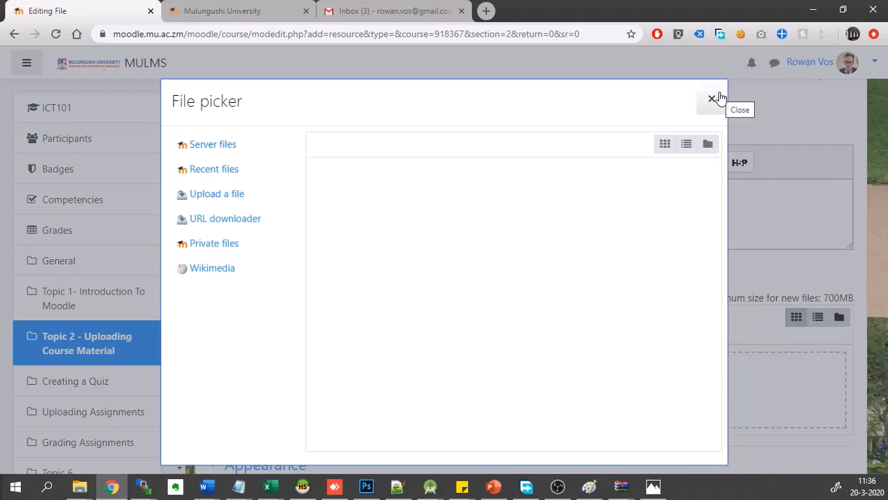
pyautogui.click(212, 196)
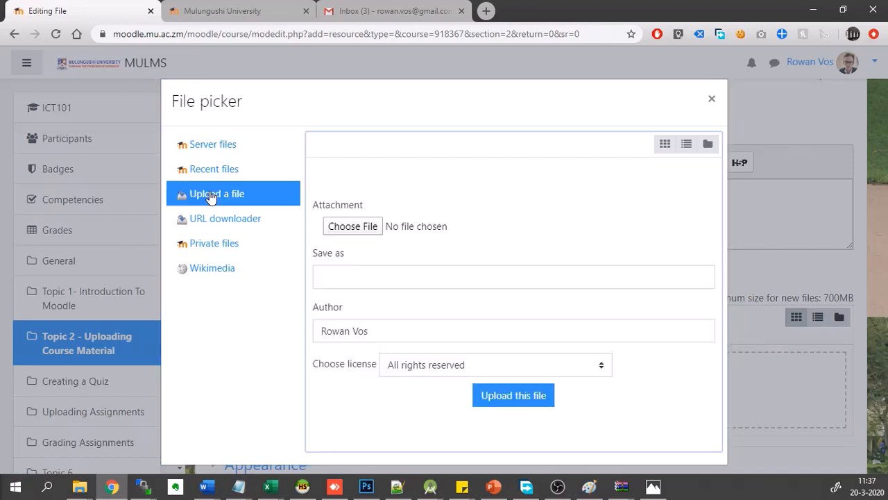
pyautogui.click(363, 232)
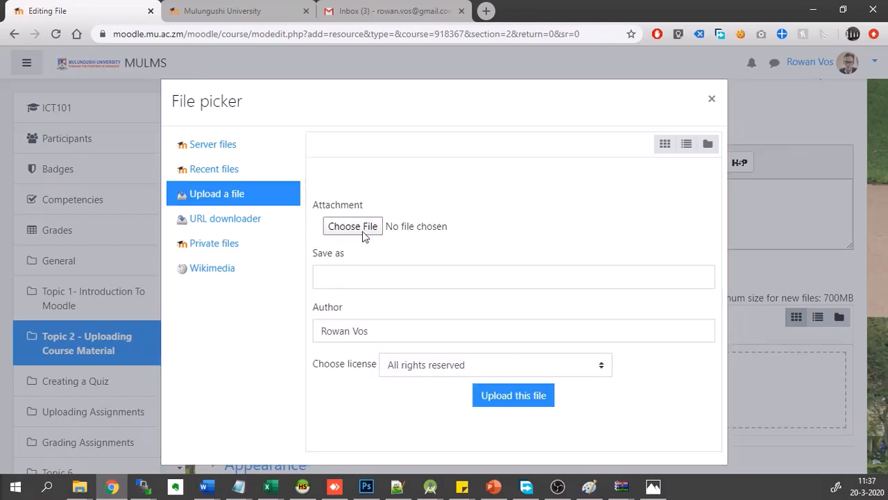
pyautogui.click(362, 232)
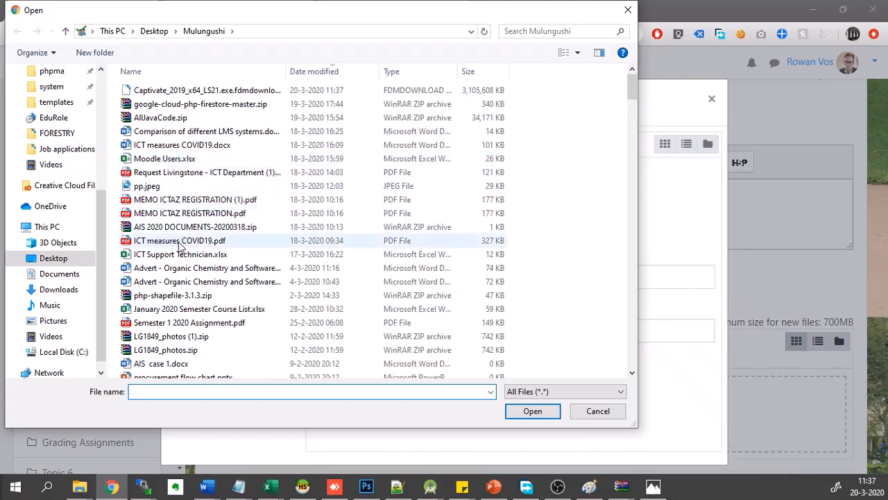
pyautogui.doubleClick(179, 242)
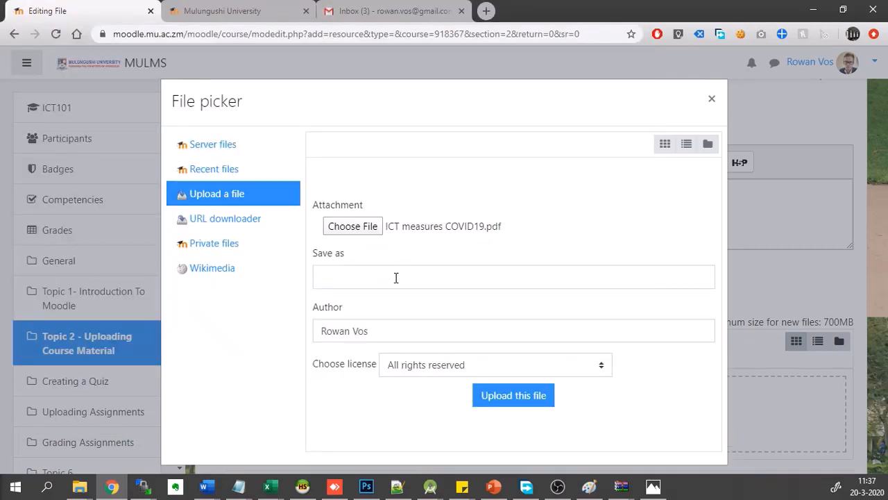
pyautogui.click(492, 405)
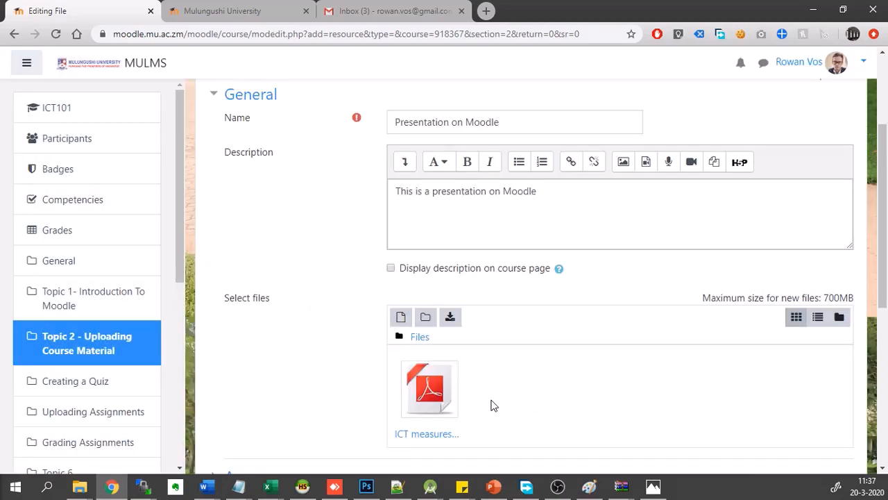
# - Save the Presentation on Moodle file resource and return to the course
pyautogui.scroll(-2, 526, 405)
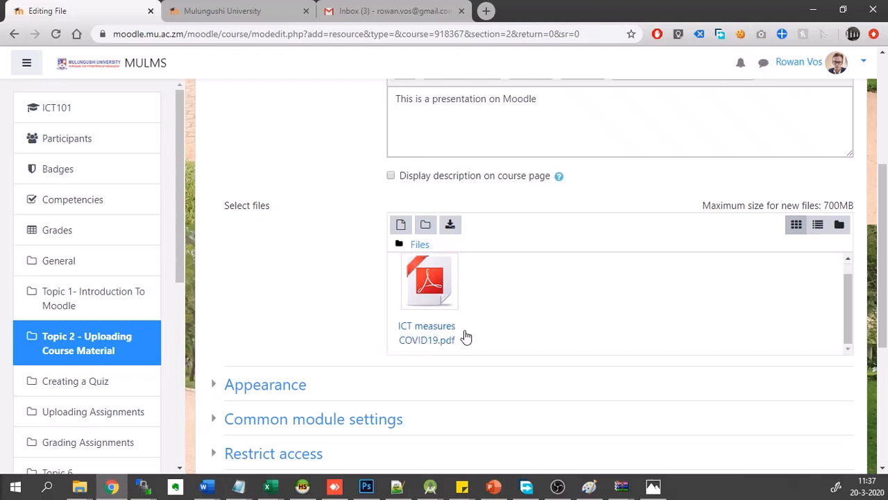
pyautogui.scroll(-2, 550, 316)
pyautogui.scroll(-2, 550, 317)
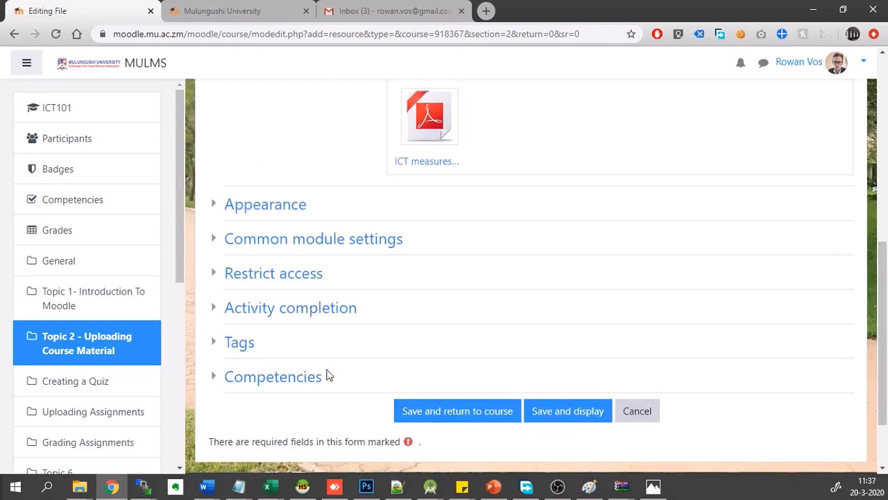
pyautogui.click(469, 414)
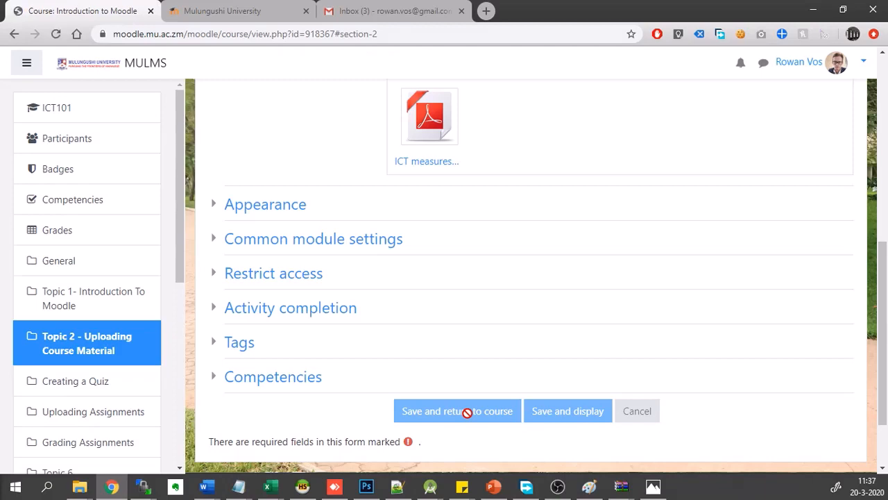
pyautogui.scroll(3, 507, 292)
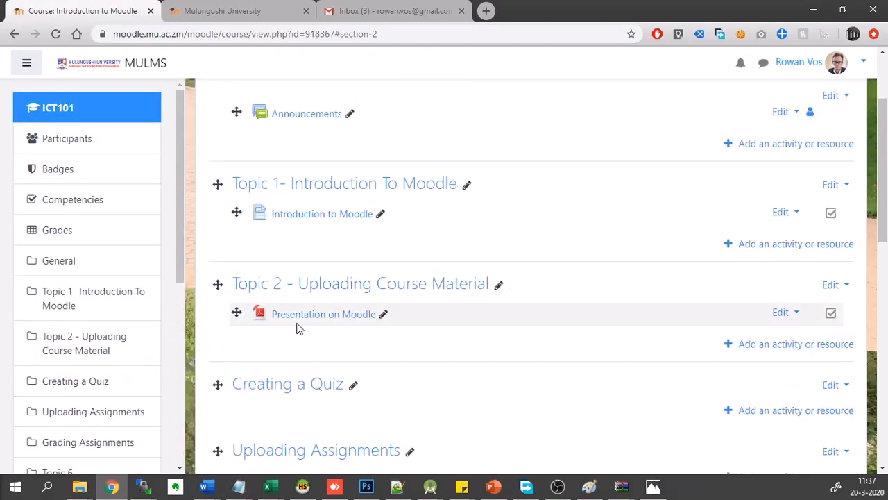
pyautogui.scroll(1, 297, 328)
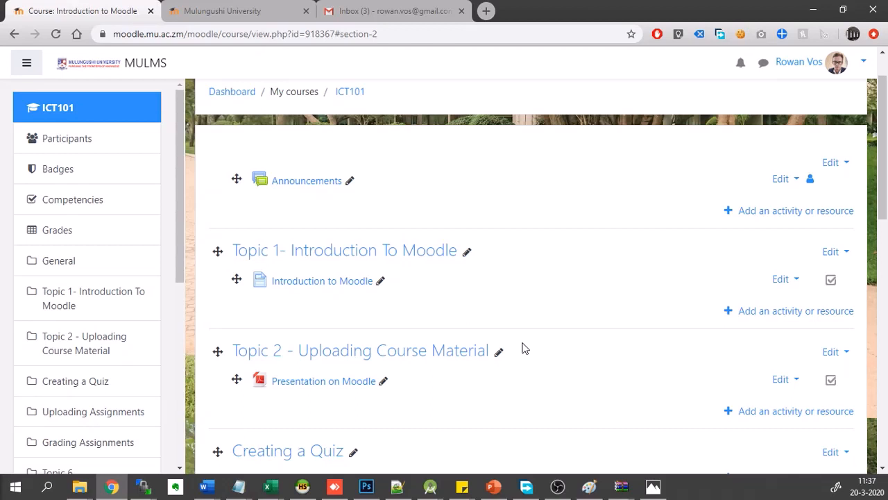
# - Add another File resource to the "Topic 2 - Uploading Course Material" section
pyautogui.scroll(-1, 569, 351)
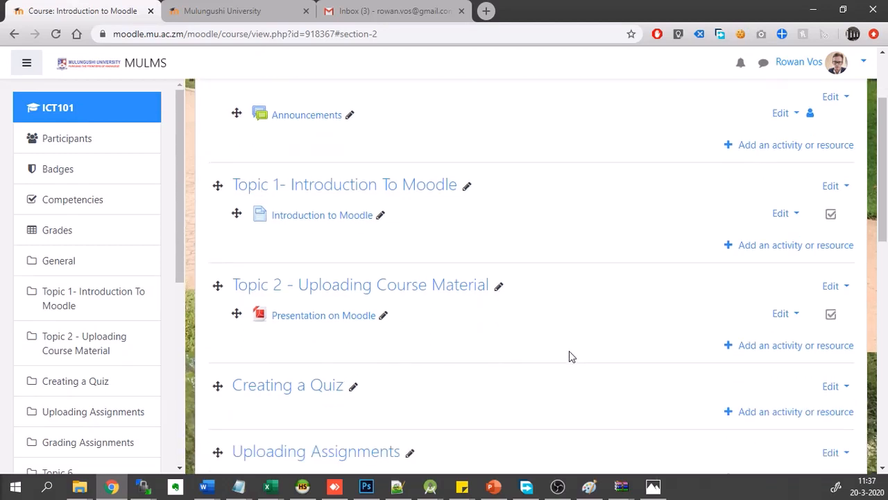
pyautogui.click(751, 347)
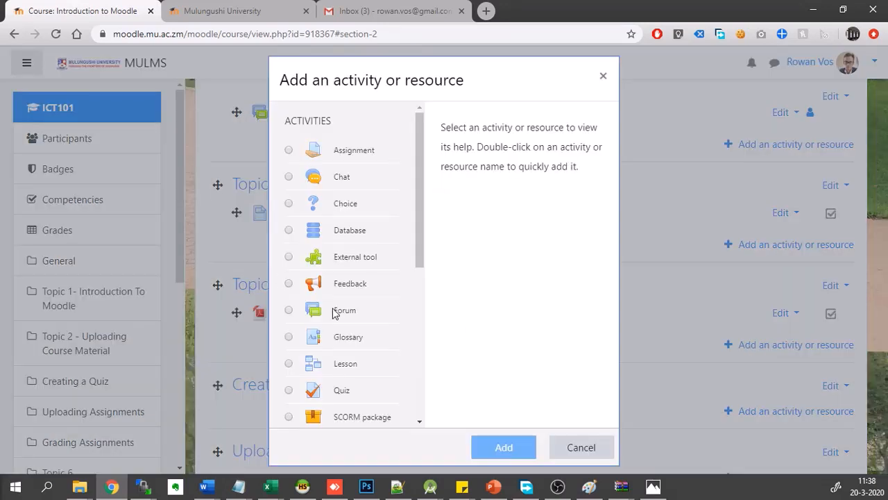
pyautogui.scroll(-3, 333, 313)
pyautogui.scroll(-2, 333, 313)
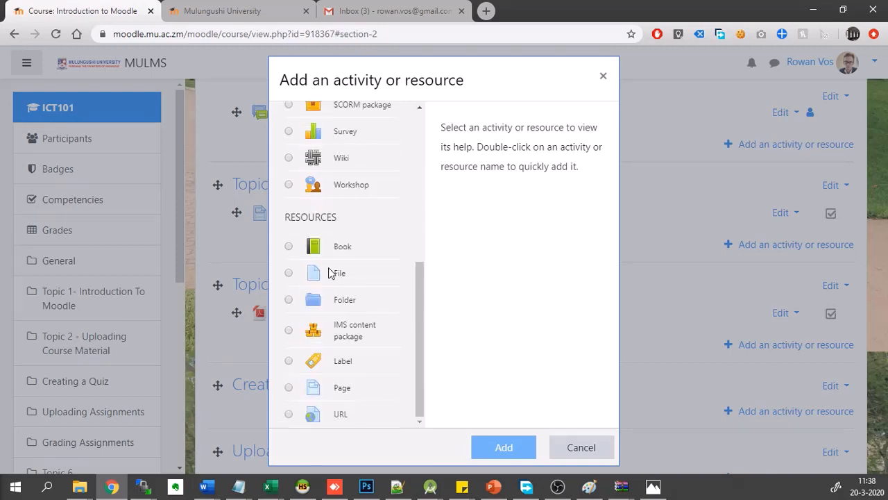
pyautogui.click(311, 281)
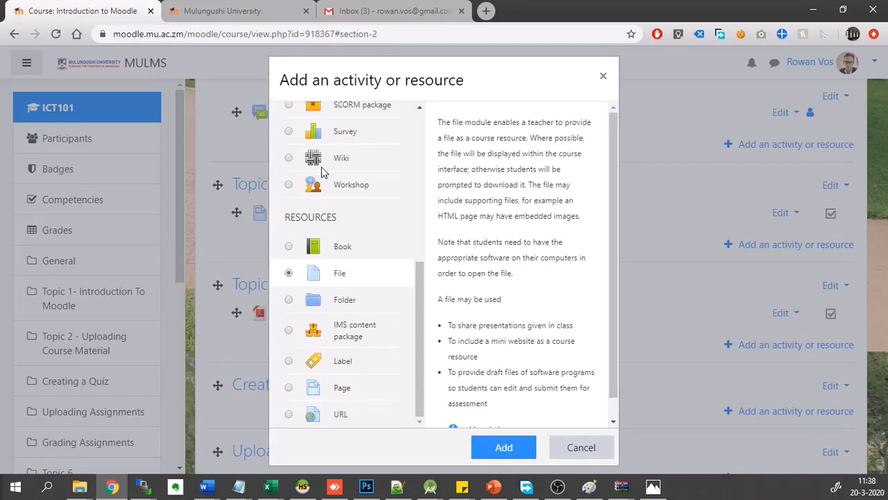
pyautogui.scroll(4, 315, 188)
pyautogui.scroll(-5, 313, 198)
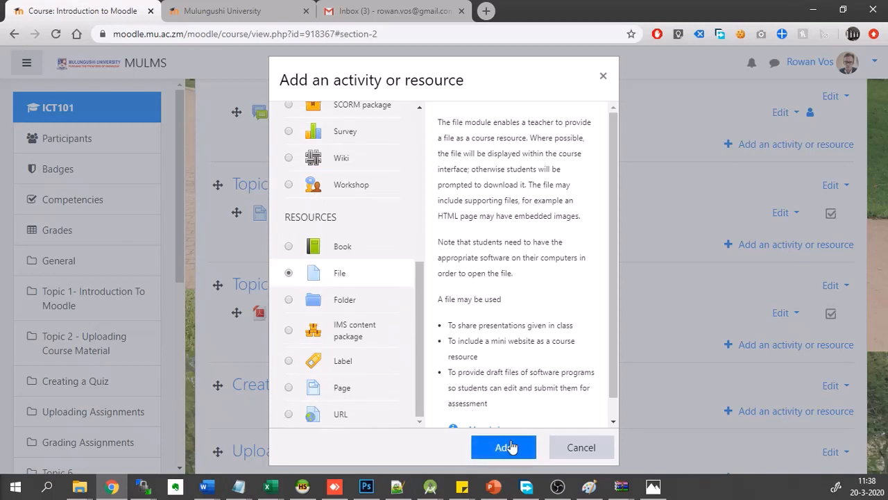
pyautogui.click(505, 447)
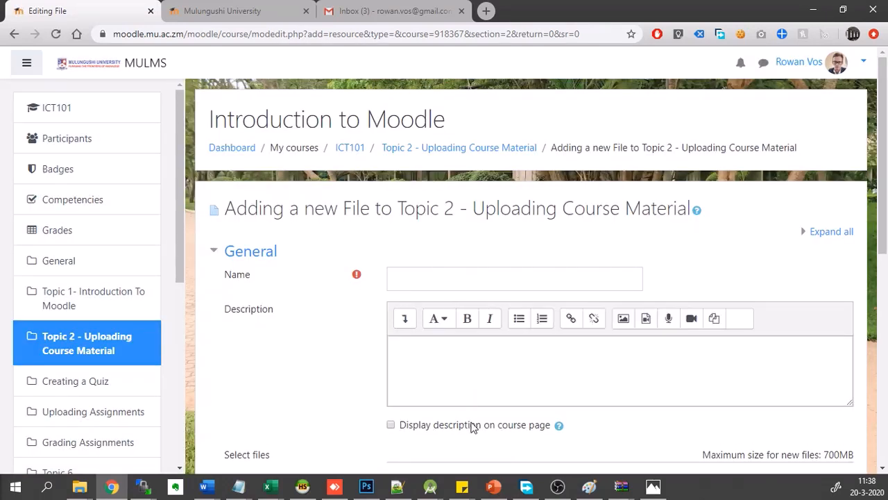
# - Name the new file resource "Another File" and enter the description "This is another file"
pyautogui.click(447, 276)
pyautogui.write('Another File')
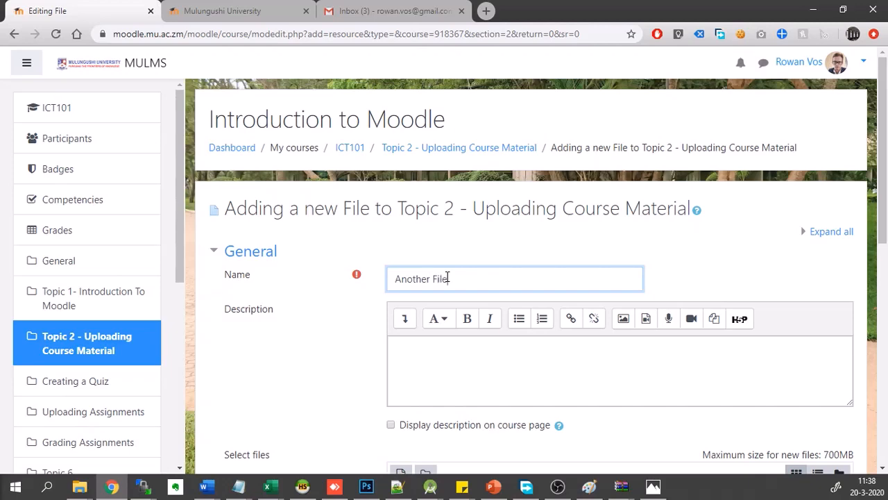
pyautogui.click(447, 356)
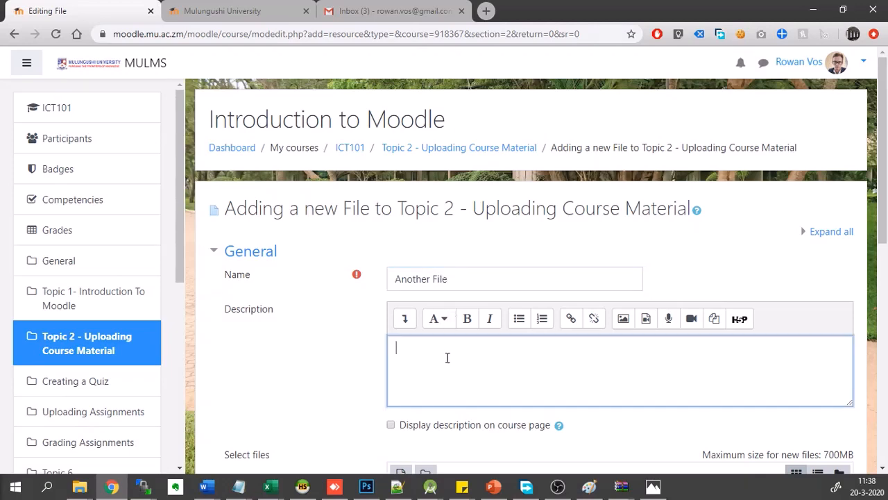
pyautogui.write('This is another file')
# - Attach the PDF whose name begins "31 - ICT Mulu" to the Another File resource, then save it and return to the course
pyautogui.scroll(-3, 446, 358)
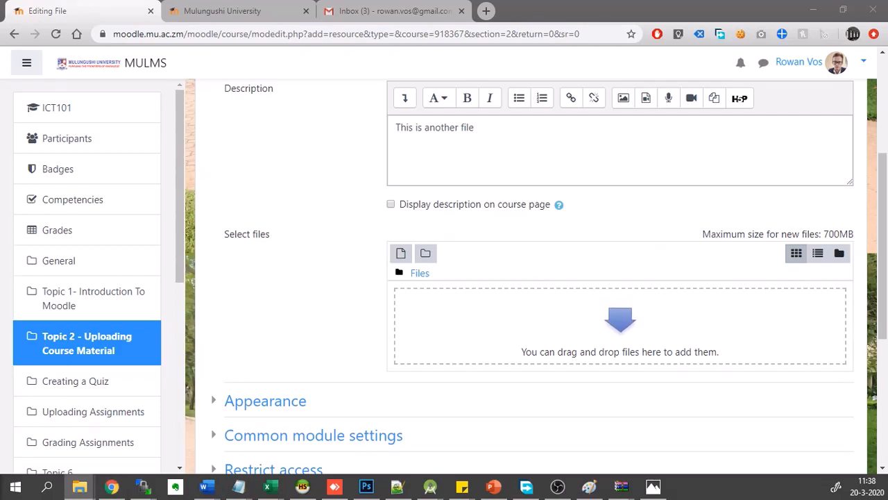
pyautogui.moveTo(0, 347); pyautogui.dragTo(436, 333)
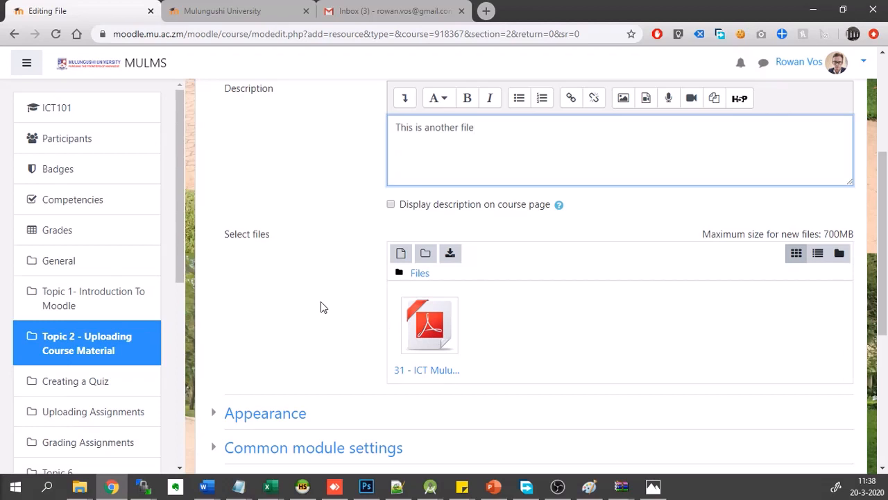
pyautogui.scroll(-4, 321, 302)
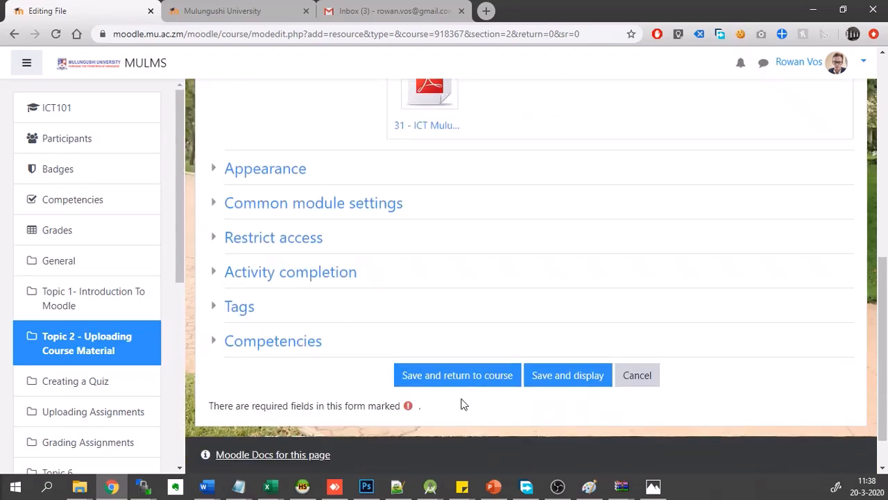
pyautogui.click(422, 375)
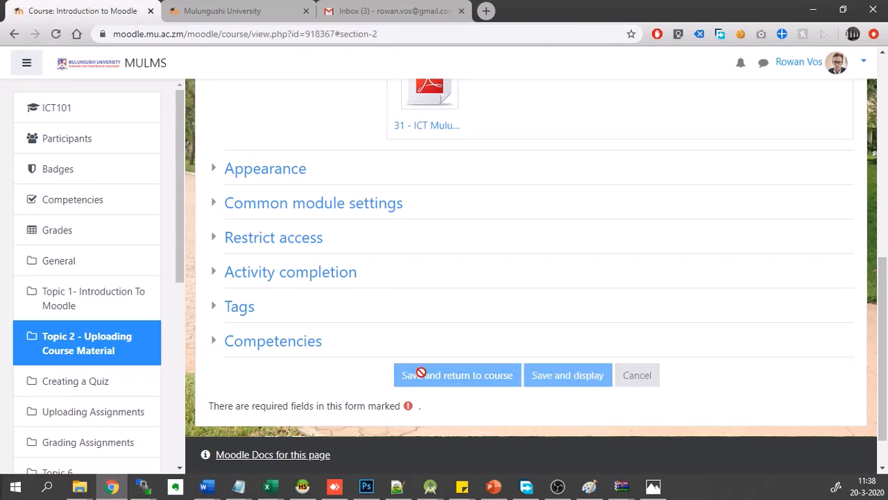
pyautogui.scroll(3, 482, 199)
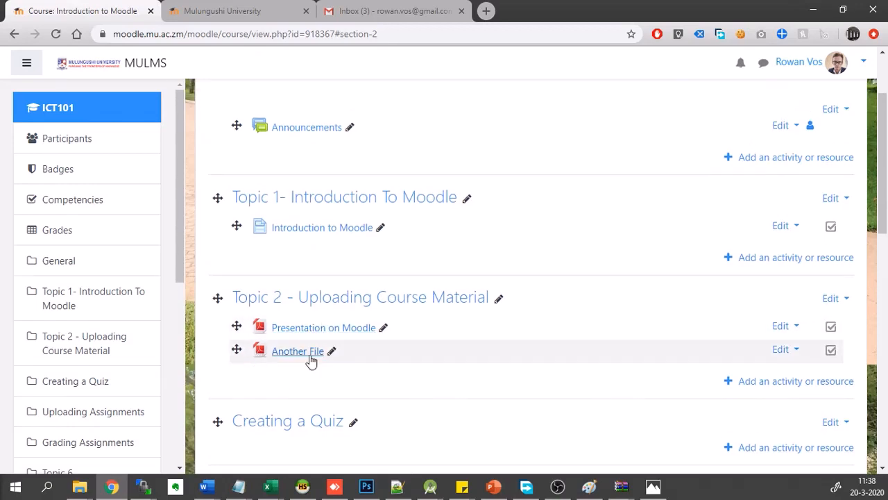
# - Start a new topic in the course's Announcements forum
pyautogui.scroll(2, 438, 347)
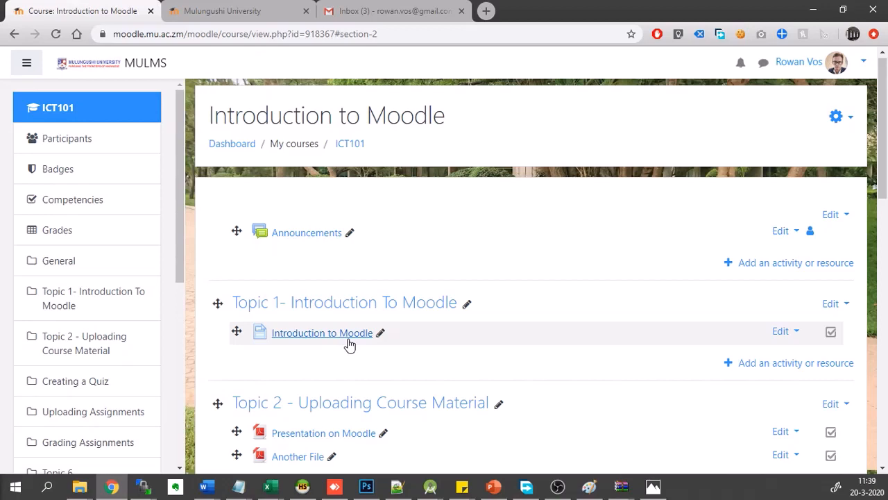
pyautogui.scroll(-1, 349, 345)
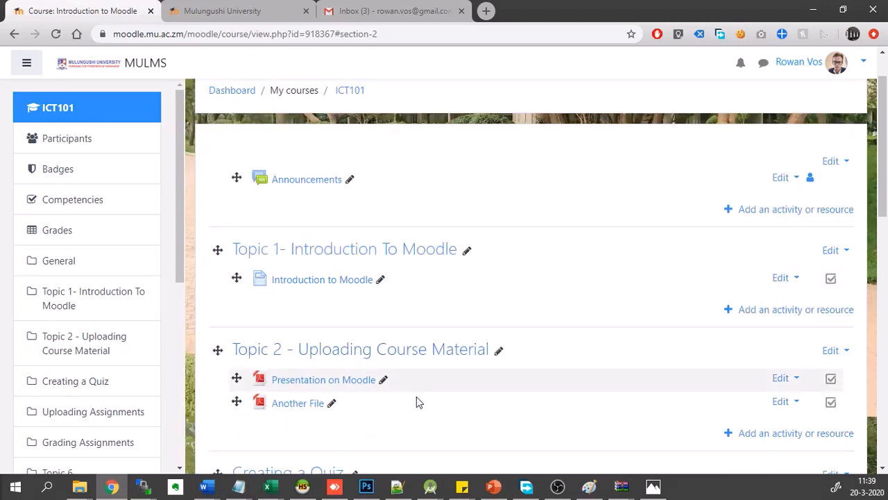
pyautogui.scroll(-1, 429, 409)
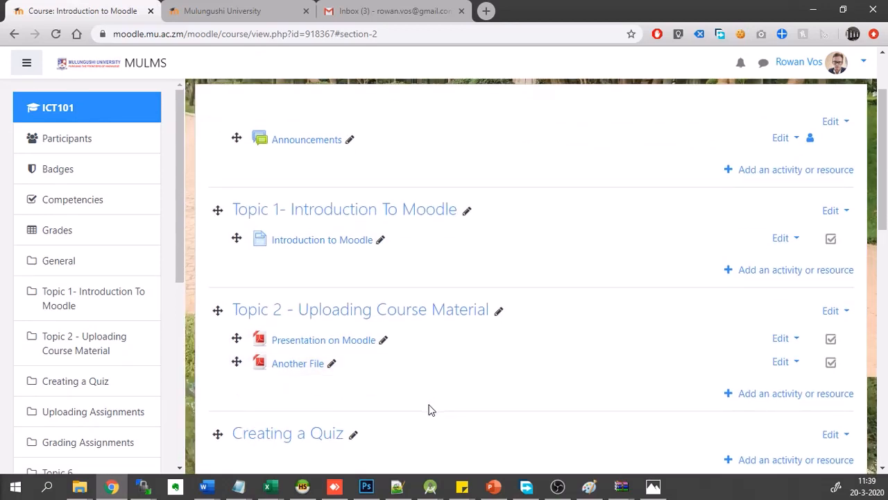
pyautogui.scroll(2, 429, 409)
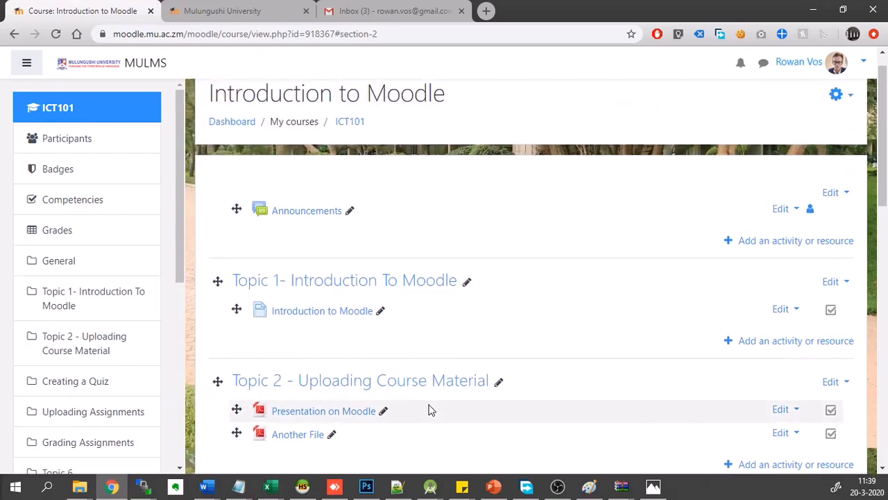
pyautogui.scroll(1, 287, 207)
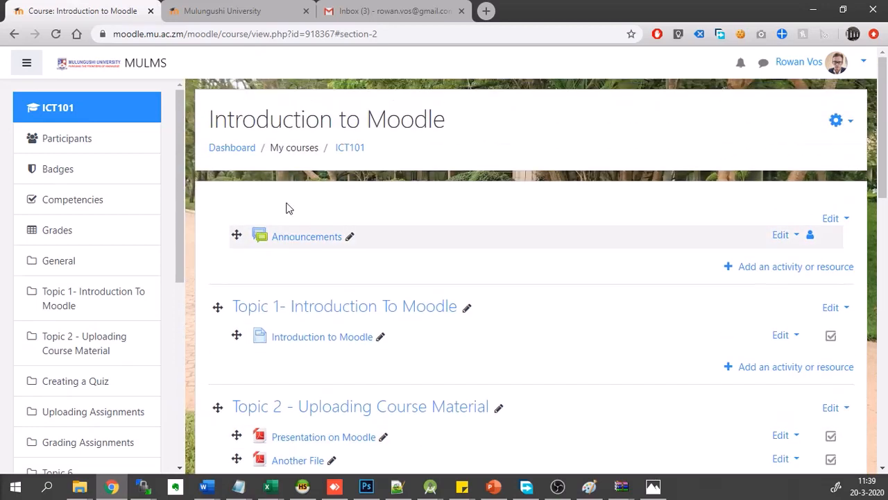
pyautogui.click(312, 241)
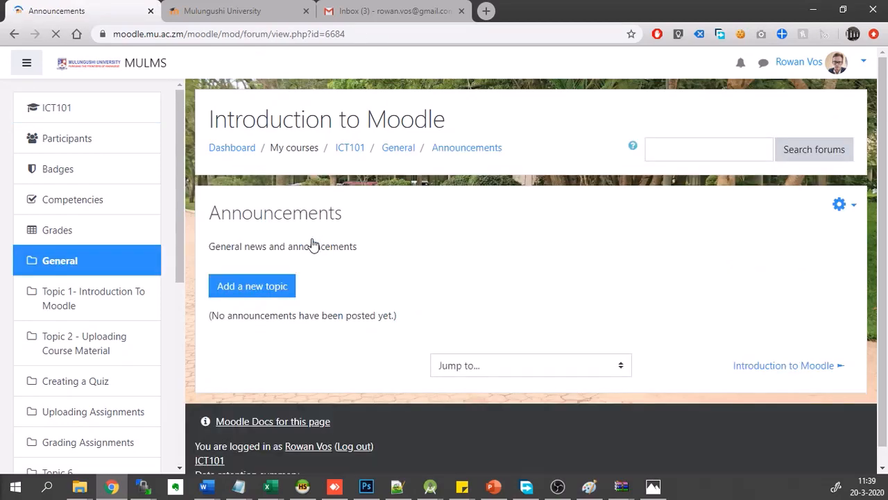
pyautogui.click(261, 288)
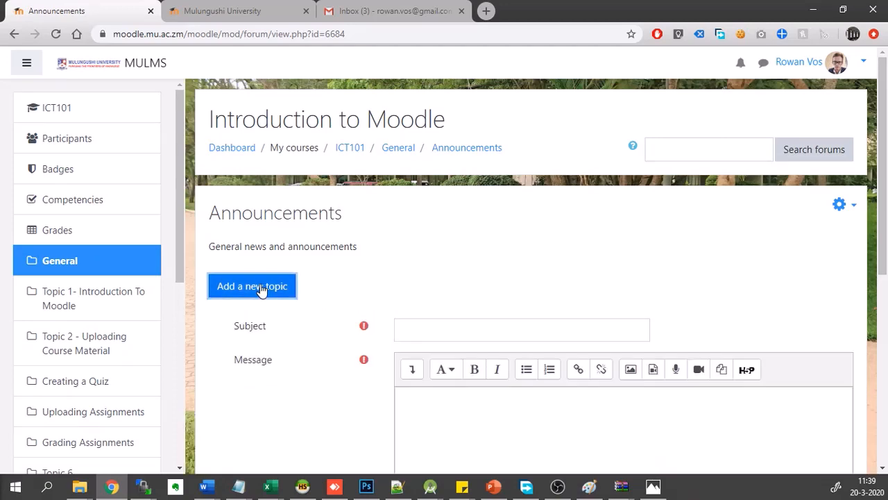
pyautogui.scroll(-2, 315, 351)
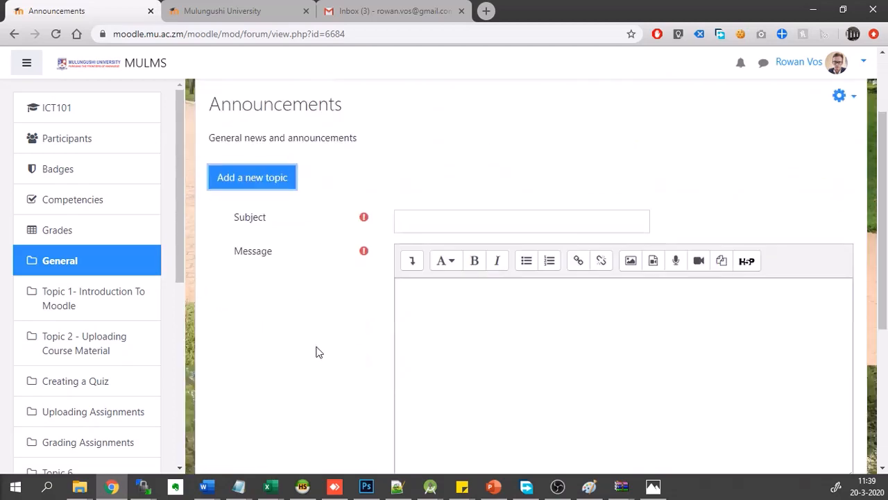
# - Enter "This is an announcement about the course" as the subject of the announcement
pyautogui.click(488, 223)
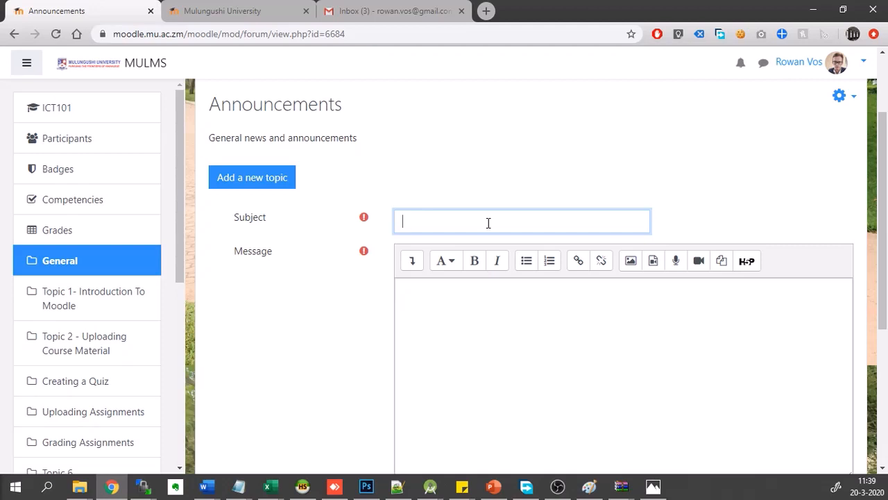
pyautogui.write('This is an announcement about')
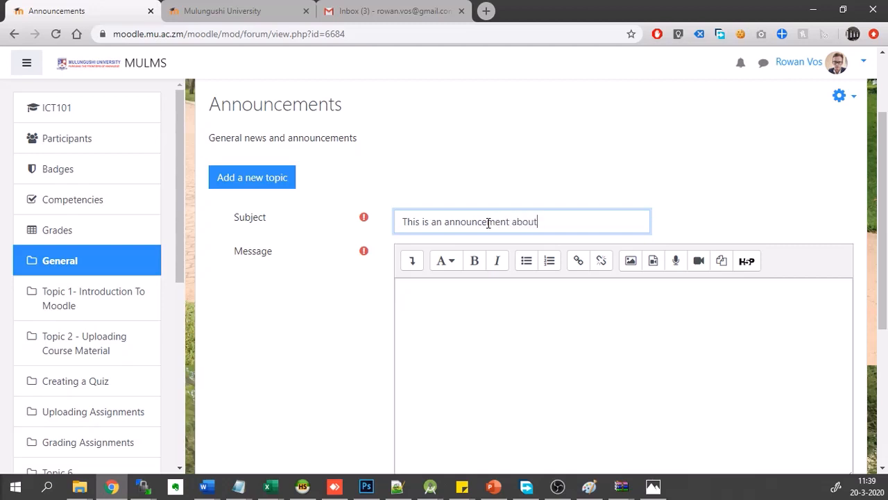
pyautogui.write(' the course')
# - Write the announcement message "Welcome students, the Covid19 outbreak is ongoing. Please work from home!"
pyautogui.click(488, 317)
pyautogui.write('Welcome studen')
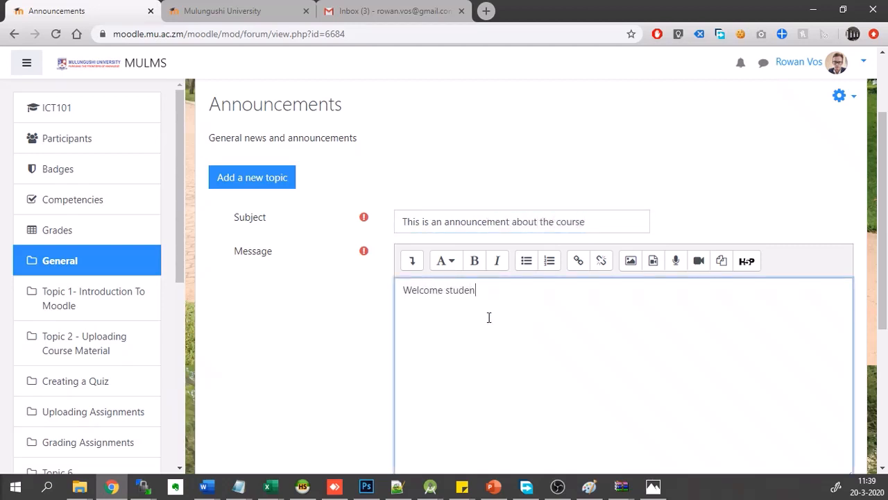
pyautogui.write('ts, the Covid19 outbreak is on')
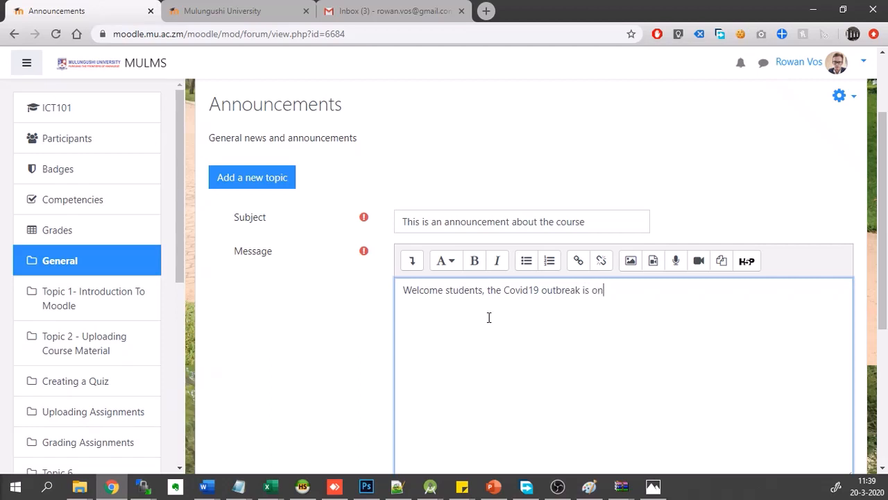
pyautogui.write('going. Please work from home!')
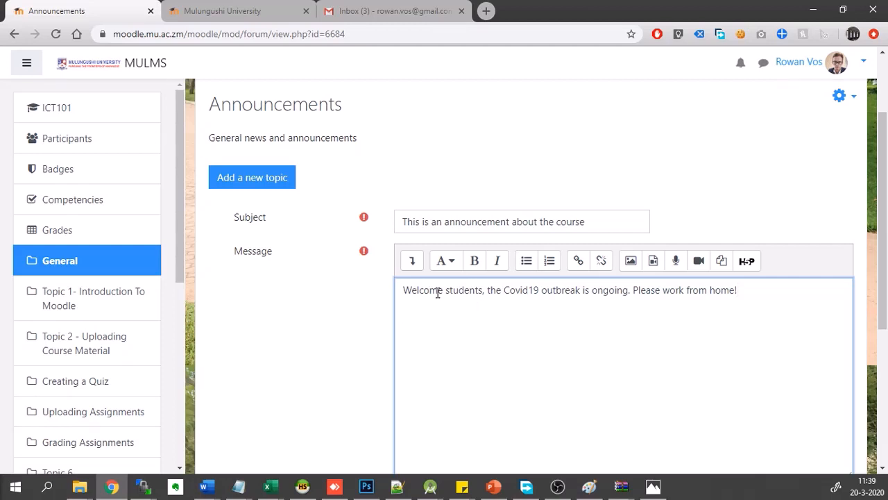
# - End the message with "Greetings," and the teacher's first name on separate lines, and post the announcement to the forum
pyautogui.write('Greetings,')
pyautogui.press('Return')
pyautogui.write('Rowan')
pyautogui.scroll(-3, 436, 292)
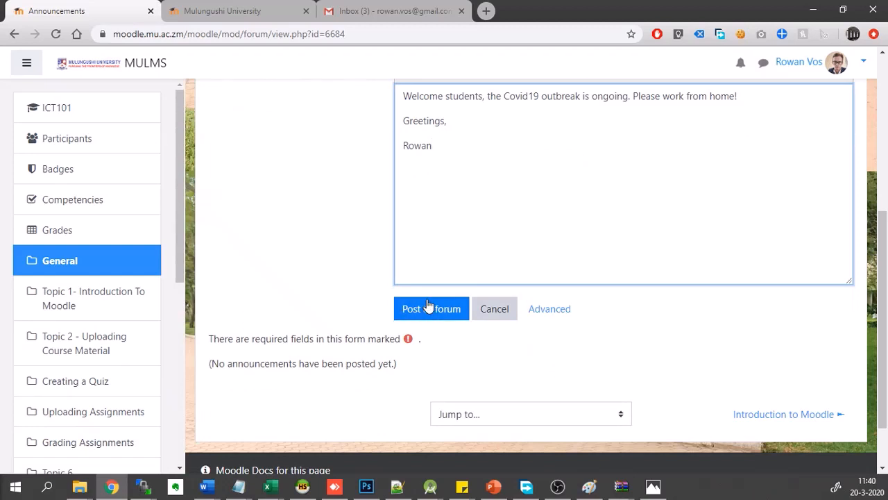
pyautogui.click(429, 307)
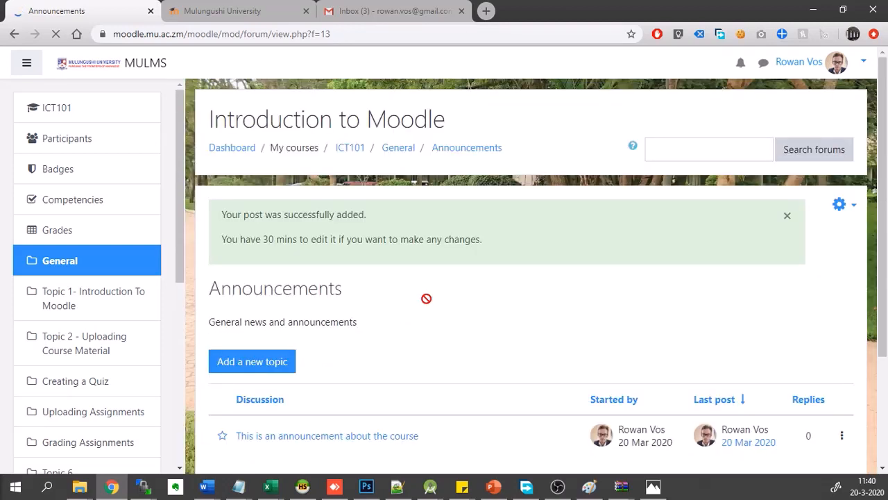
# - Return from the Announcements forum to the ICT101 course page
pyautogui.scroll(-2, 427, 299)
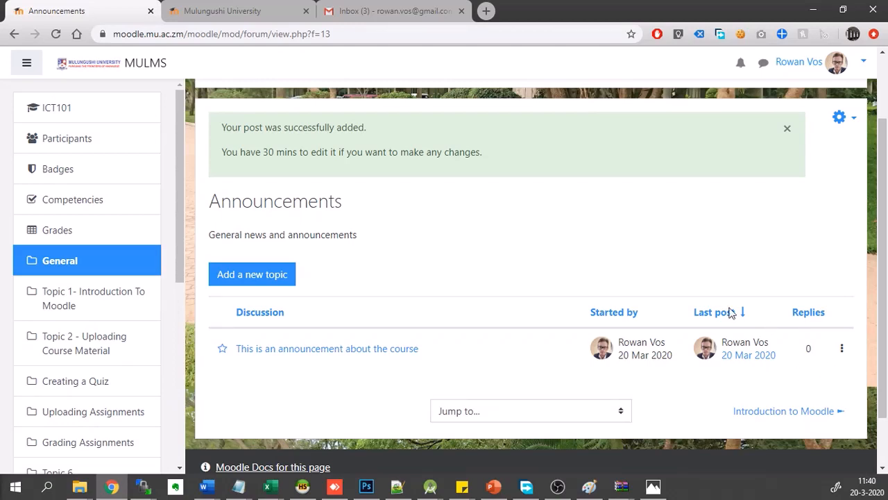
pyautogui.scroll(2, 627, 241)
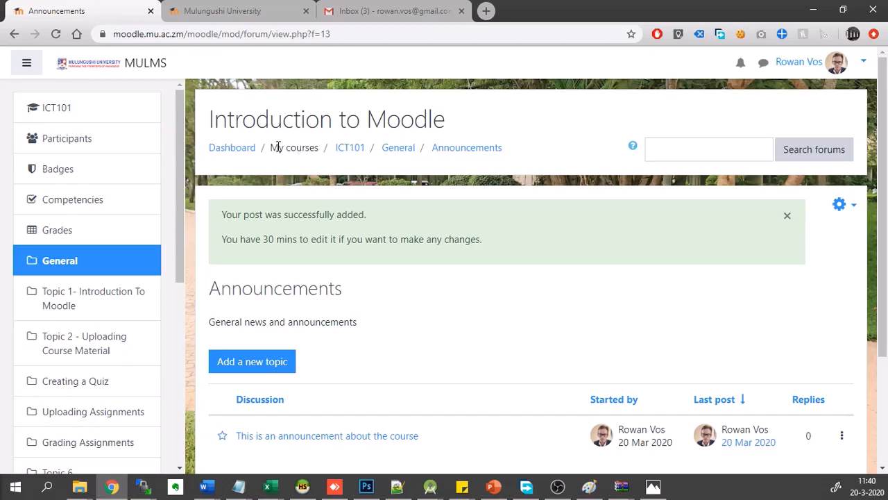
pyautogui.click(351, 148)
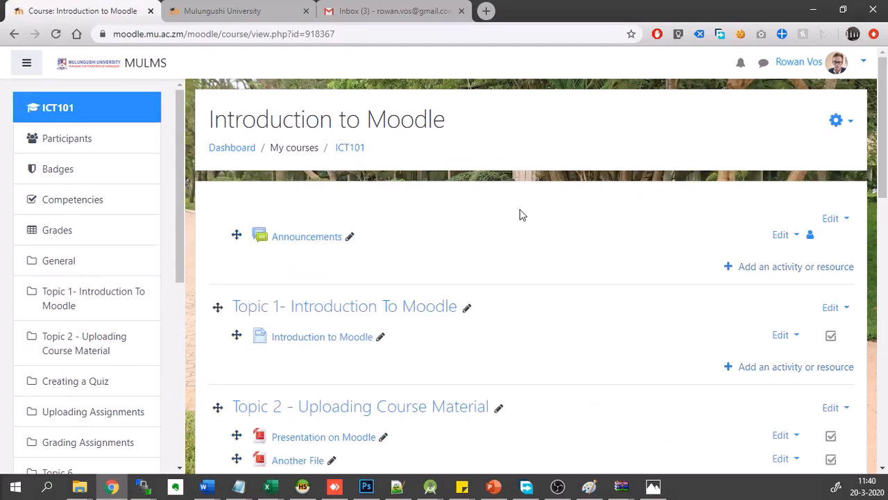
# - Add a Quiz activity to the "Creating a Quiz" section
pyautogui.scroll(-1, 530, 221)
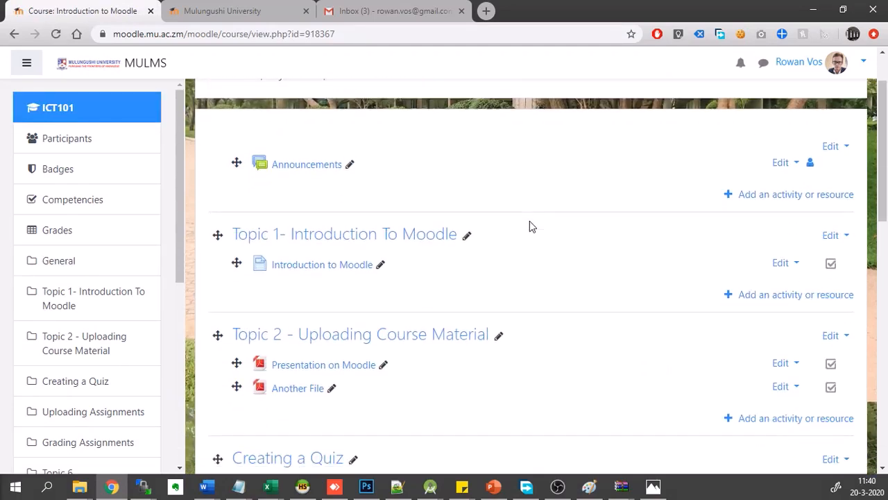
pyautogui.scroll(-1, 529, 220)
pyautogui.scroll(-1, 529, 221)
pyautogui.scroll(2, 529, 221)
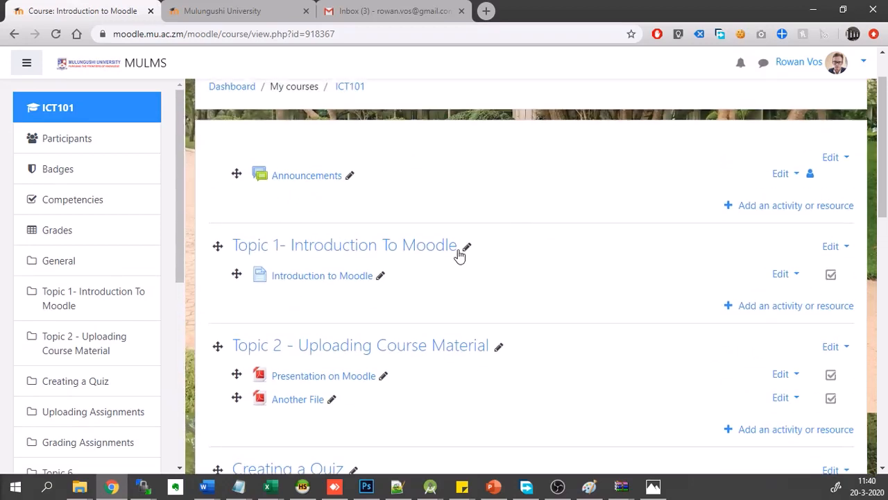
pyautogui.scroll(-1, 365, 332)
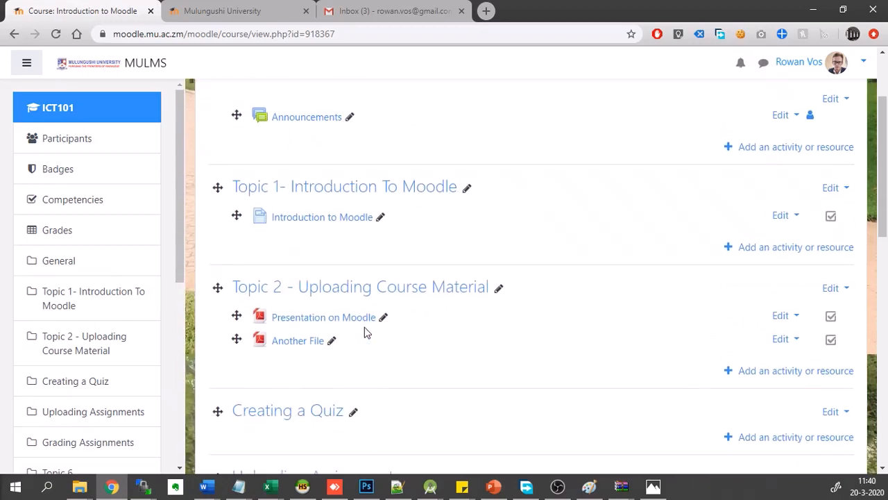
pyautogui.scroll(-2, 342, 194)
pyautogui.scroll(-1, 339, 191)
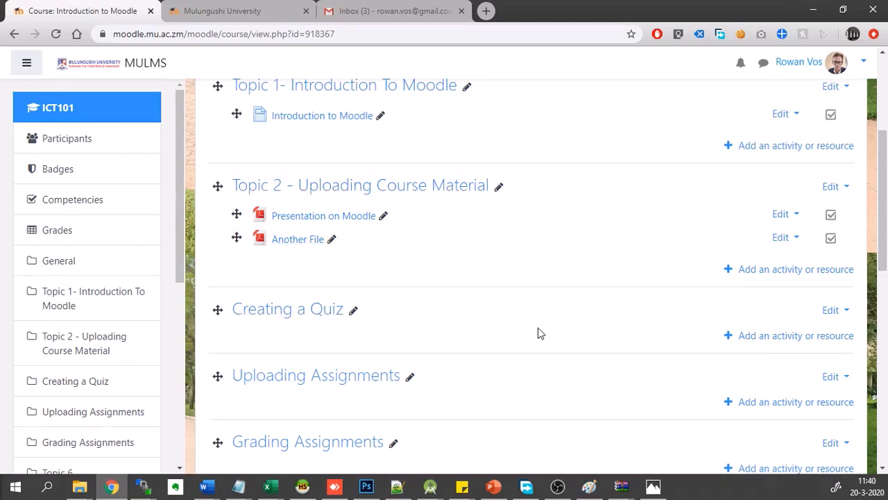
pyautogui.click(765, 336)
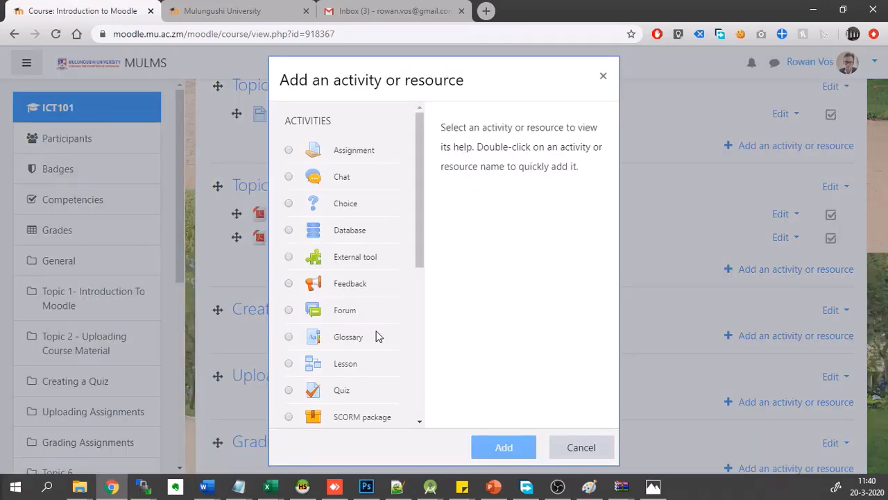
pyautogui.click(289, 390)
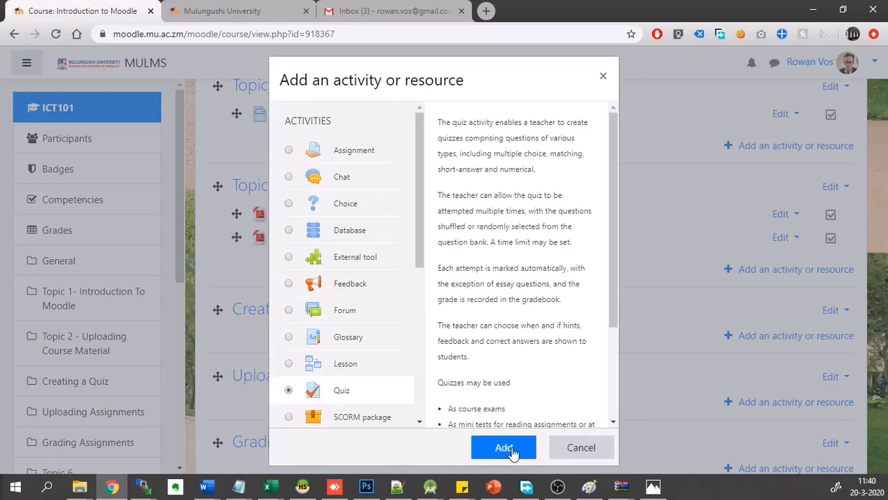
pyautogui.click(492, 452)
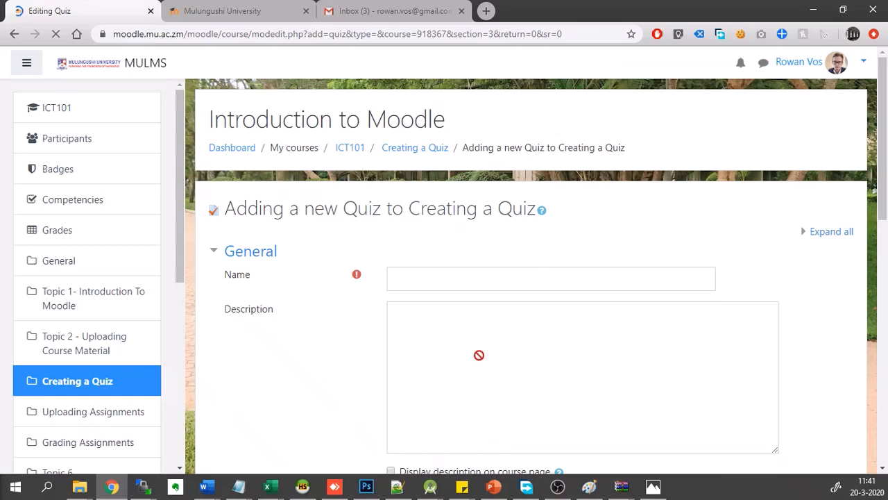
# - Name the quiz "Introduction Quiz" and enter the description "This quiz is easy, good Luck!"
pyautogui.scroll(-1, 476, 331)
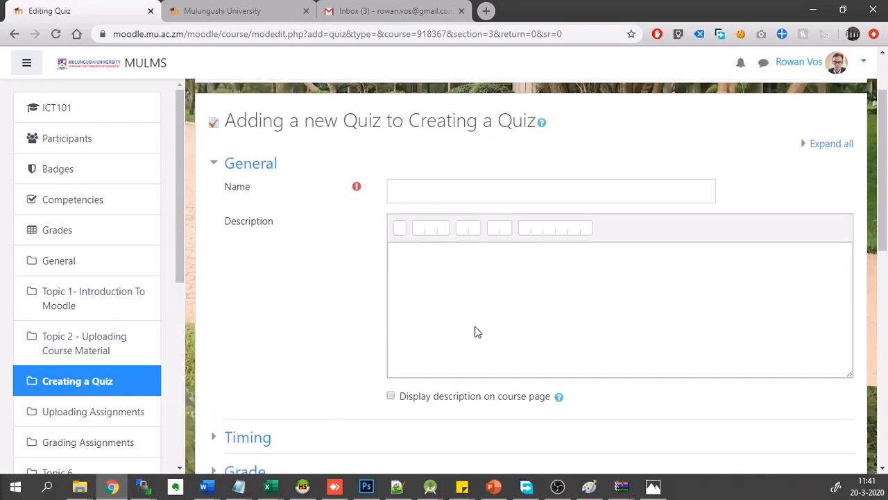
pyautogui.click(436, 183)
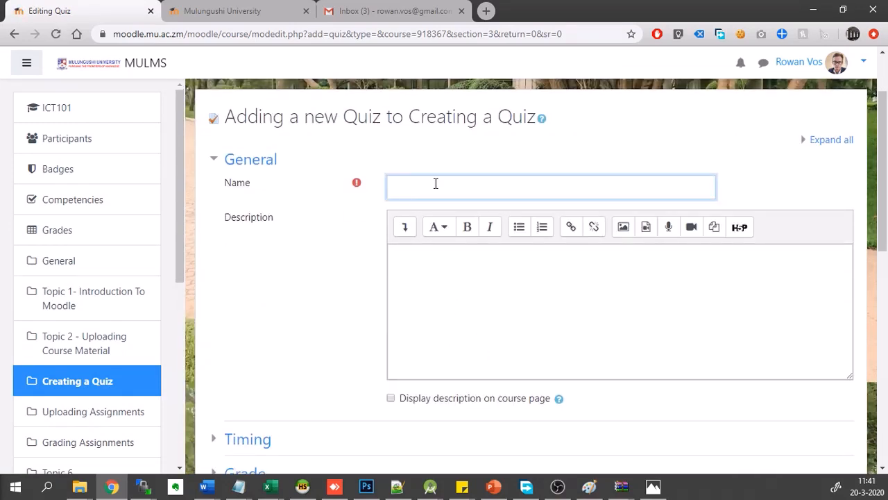
pyautogui.write('Introduction Quiz')
pyautogui.click(438, 278)
pyautogui.write('This ')
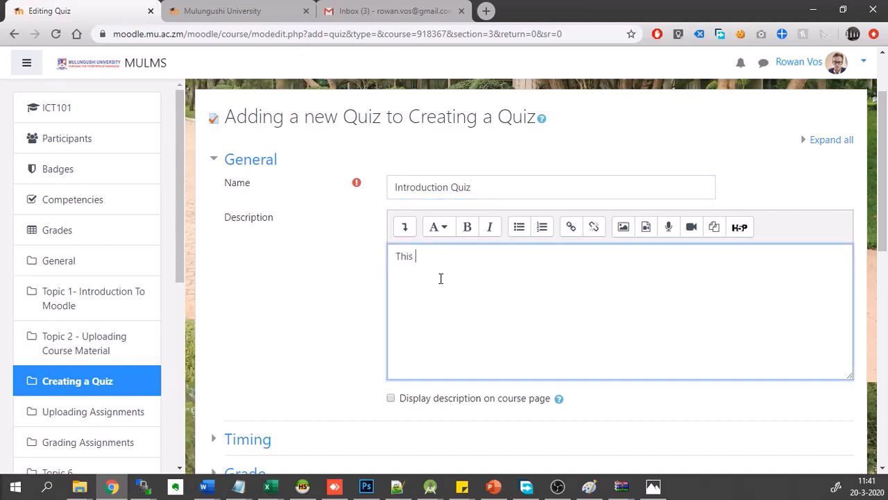
pyautogui.write('quiz is easy, good Luck!')
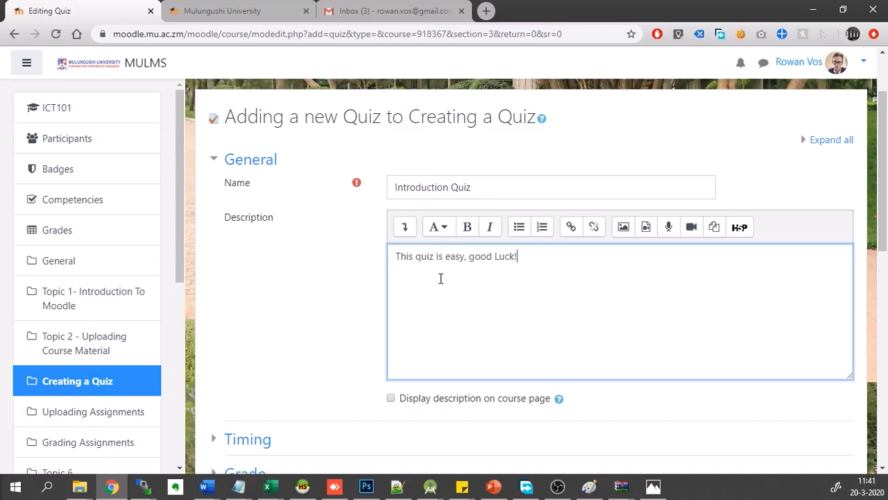
# - Enable the quiz's opening date in the timing settings and set its day to 21 March 2020
pyautogui.scroll(-3, 440, 278)
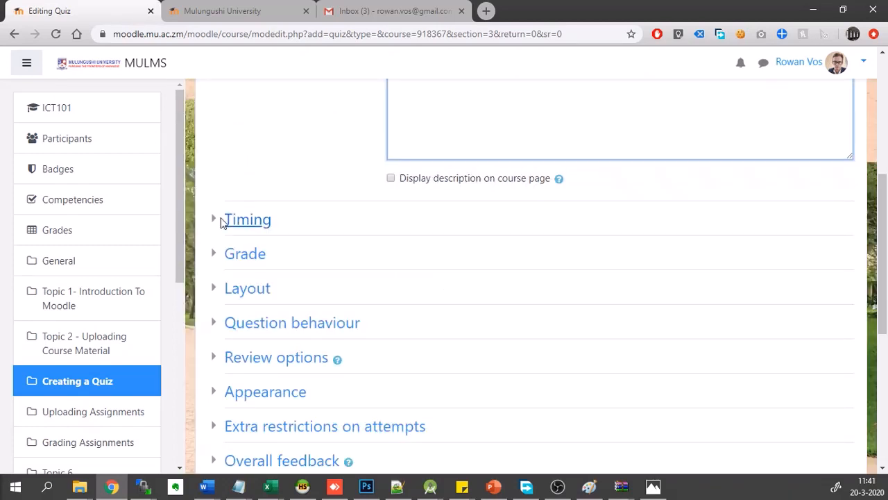
pyautogui.click(214, 223)
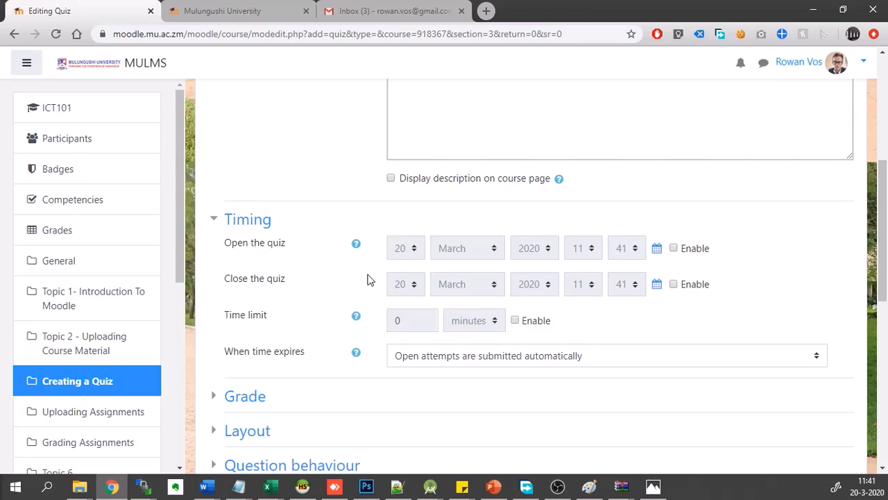
pyautogui.click(676, 250)
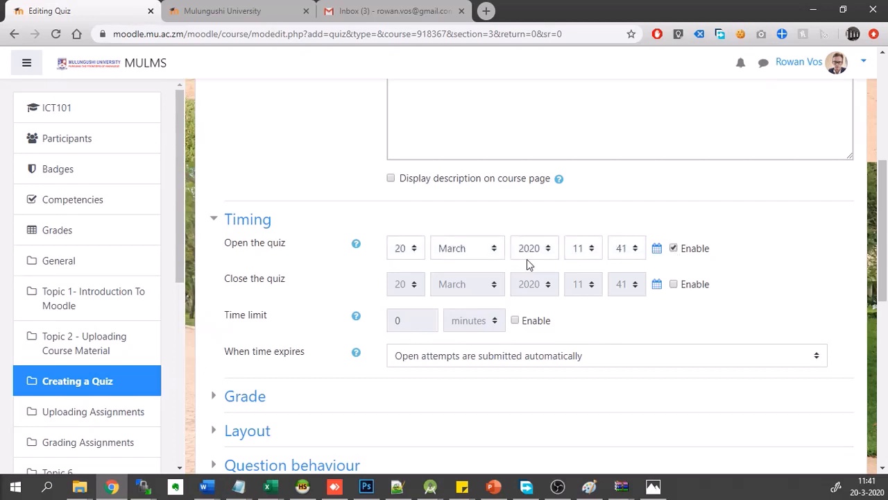
pyautogui.click(415, 251)
pyautogui.scroll(-1, 410, 222)
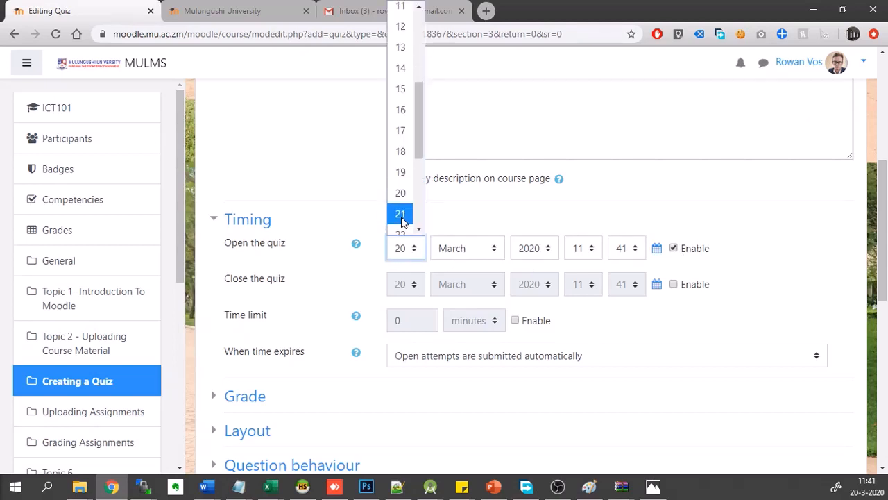
pyautogui.click(401, 215)
# - Enable the quiz's closing date and set its day to 23 March 2020
pyautogui.click(693, 286)
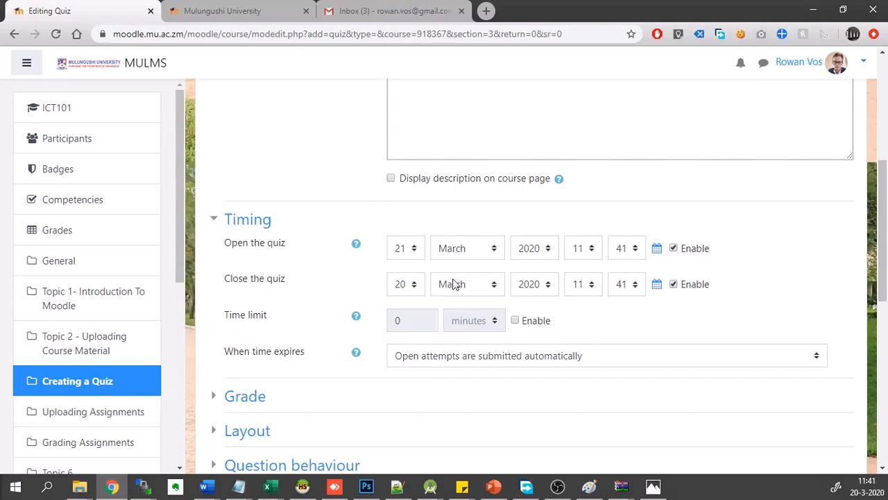
pyautogui.click(407, 286)
pyautogui.scroll(-1, 408, 259)
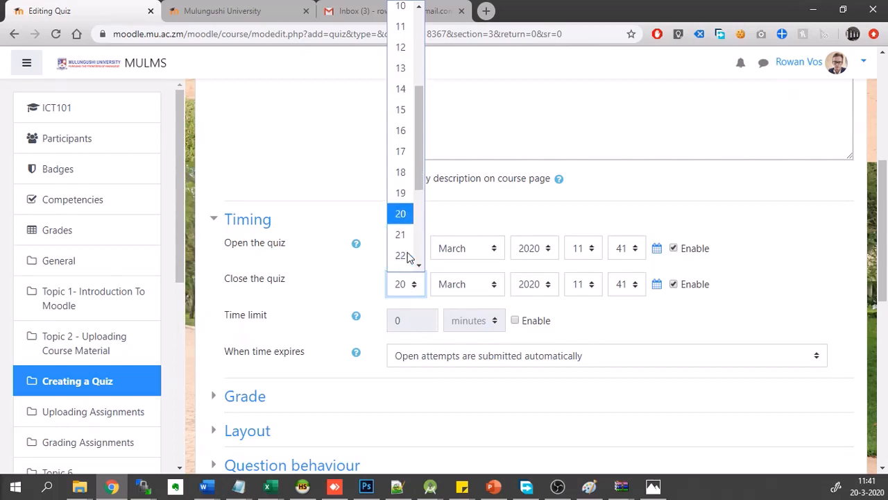
pyautogui.scroll(-2, 409, 256)
pyautogui.click(407, 251)
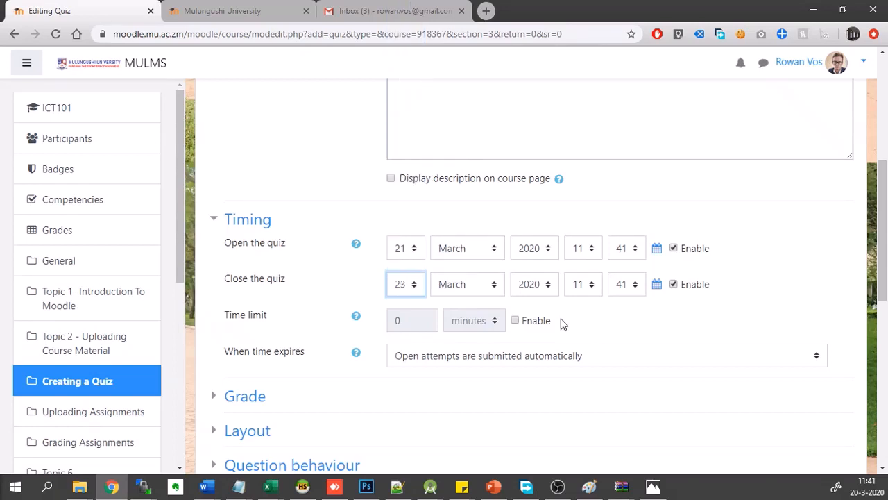
# - Enable a 15-minute time limit for the quiz, keeping automatic submission of open attempts when time expires
pyautogui.scroll(-1, 603, 347)
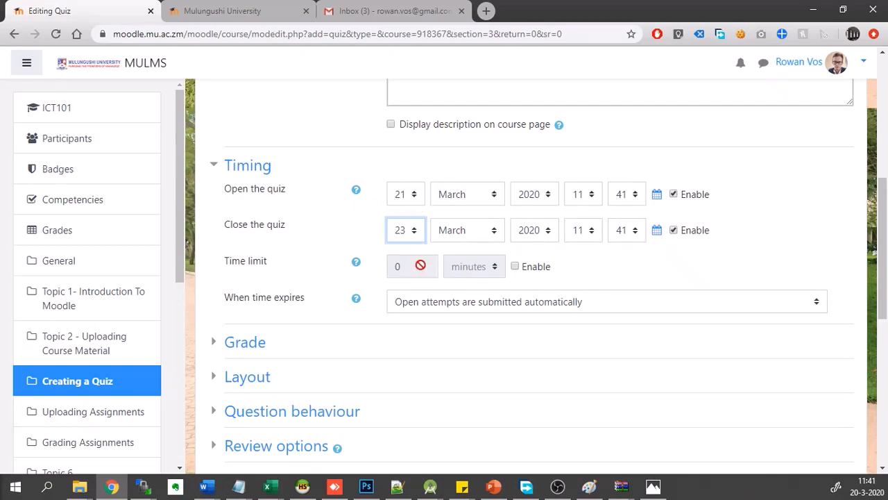
pyautogui.click(522, 268)
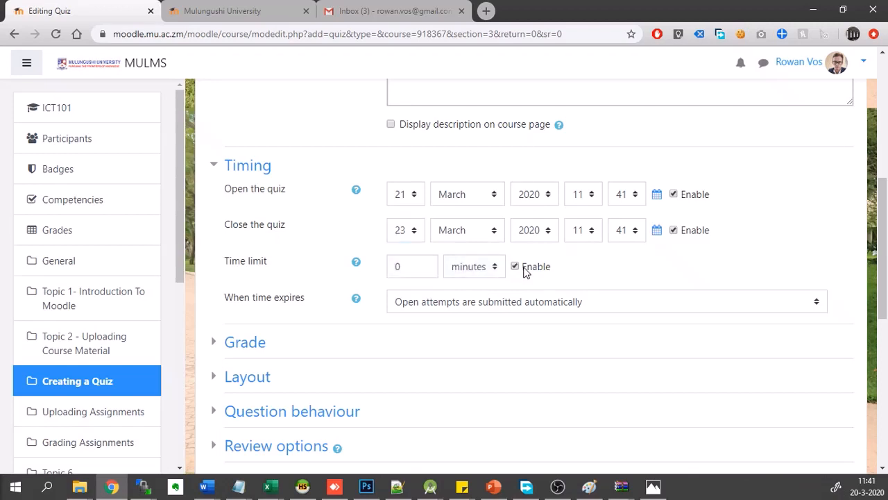
pyautogui.click(412, 269)
pyautogui.press('BackSpace')
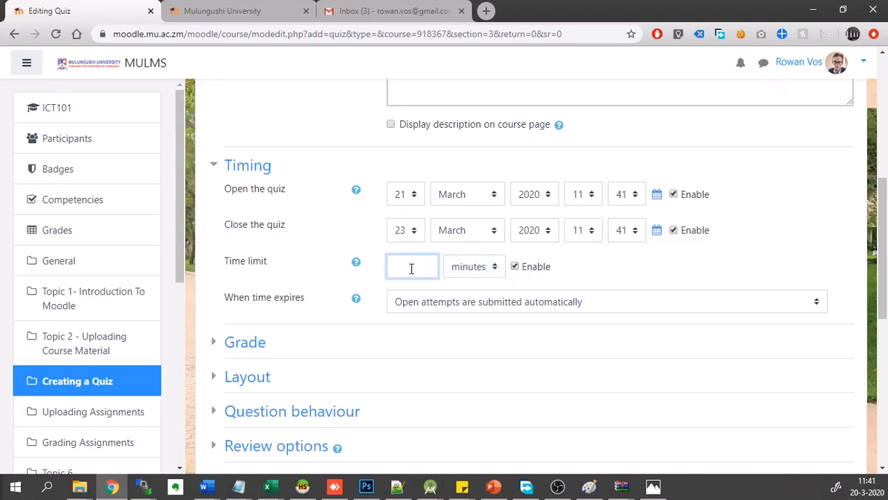
pyautogui.write('15')
pyautogui.click(431, 306)
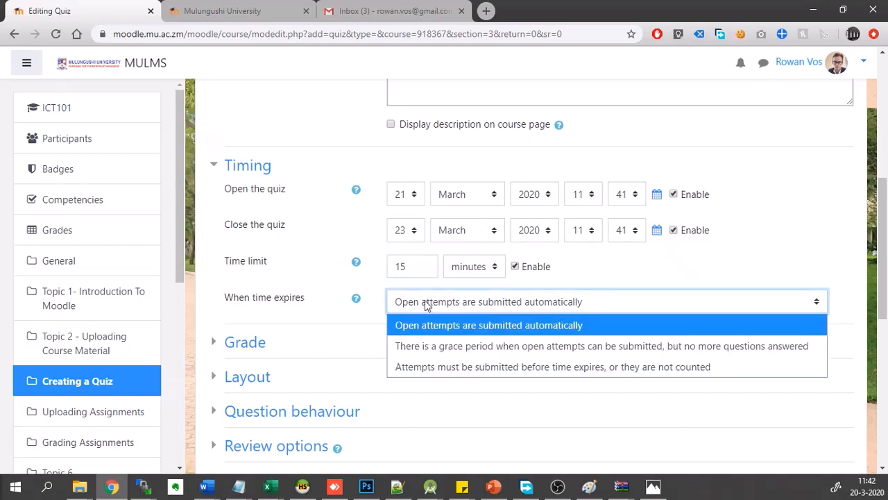
pyautogui.click(380, 320)
# - Save the quiz settings and return to the course page
pyautogui.scroll(-1, 380, 320)
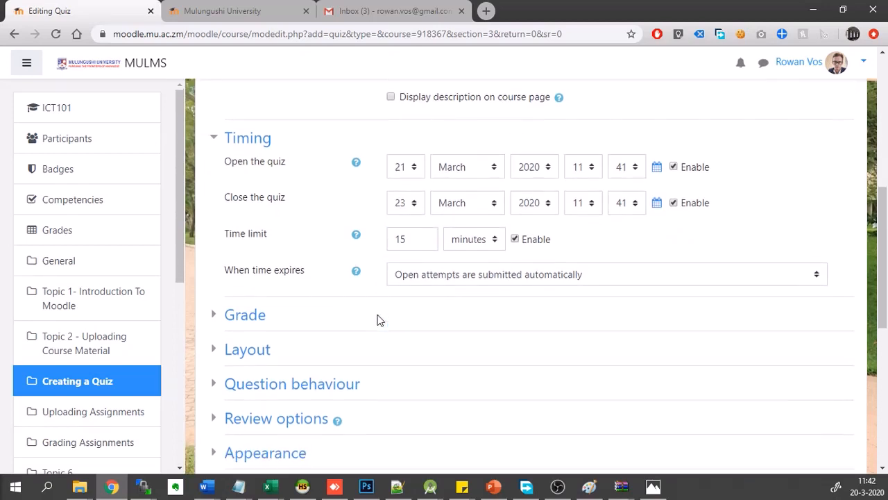
pyautogui.scroll(-1, 359, 249)
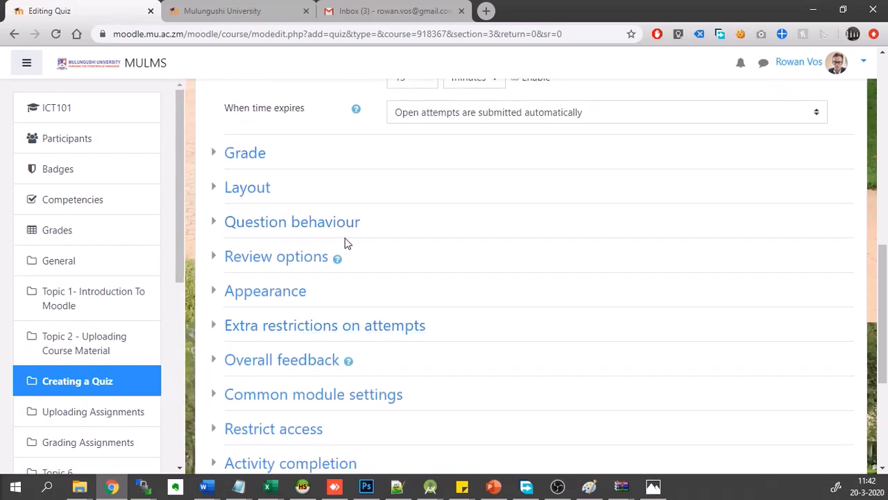
pyautogui.scroll(-1, 323, 228)
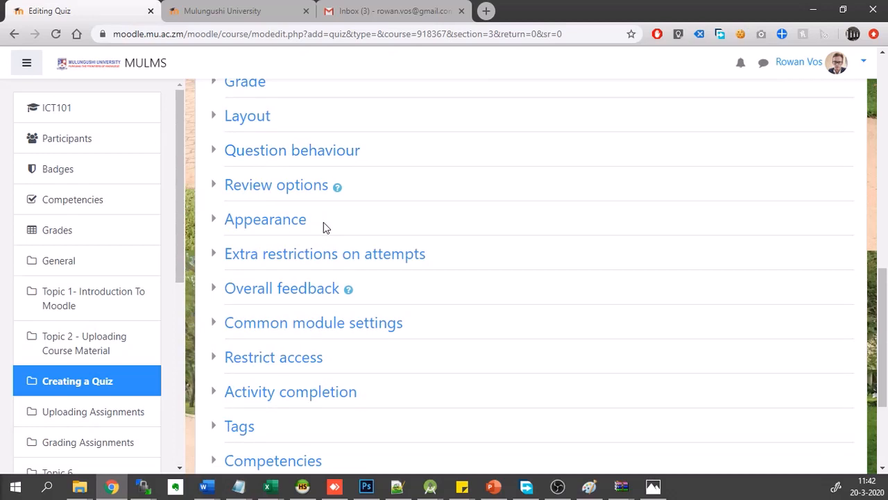
pyautogui.scroll(-1, 323, 228)
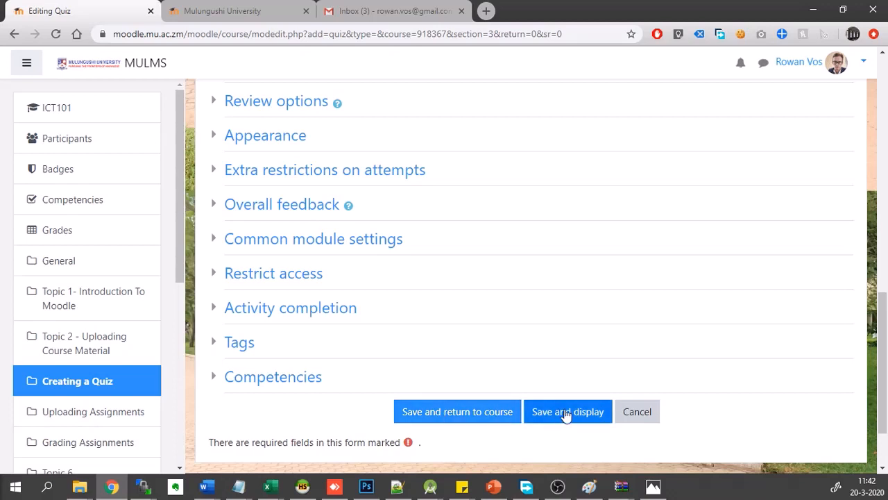
pyautogui.click(457, 412)
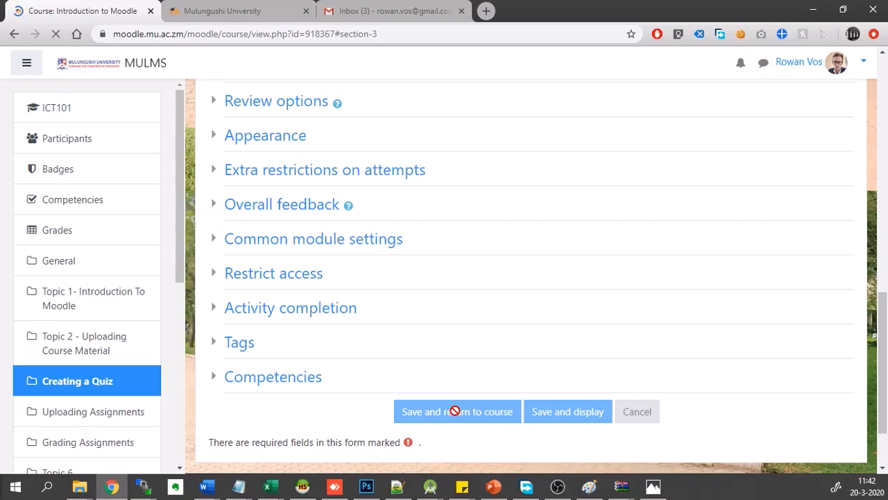
# - Rename the "Creating a Quiz" section to "Topic 3- Creating a Quiz"
pyautogui.scroll(3, 424, 345)
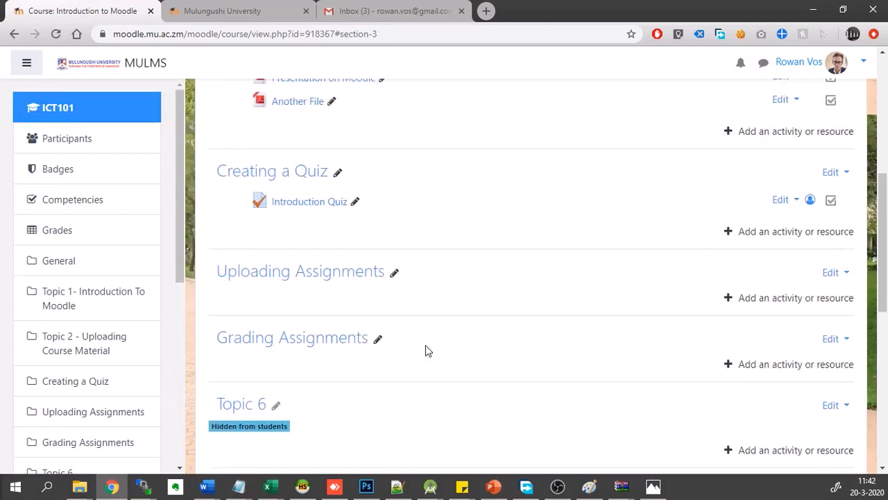
pyautogui.scroll(1, 426, 345)
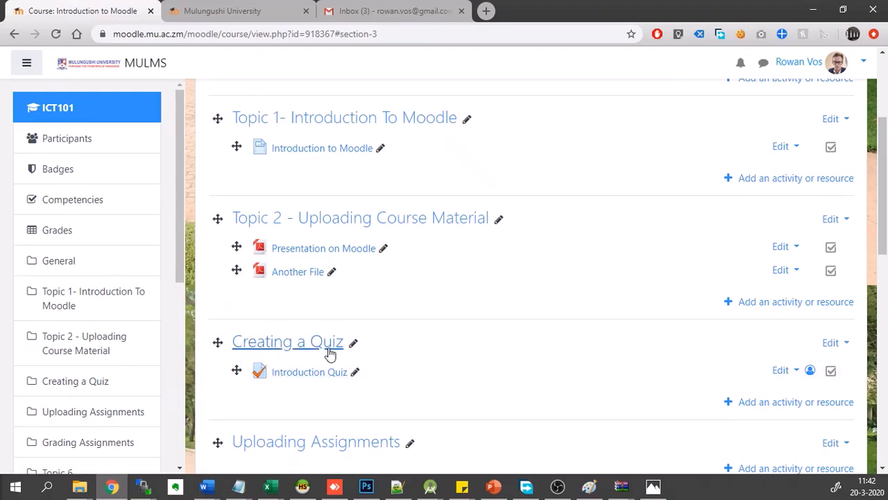
pyautogui.click(354, 345)
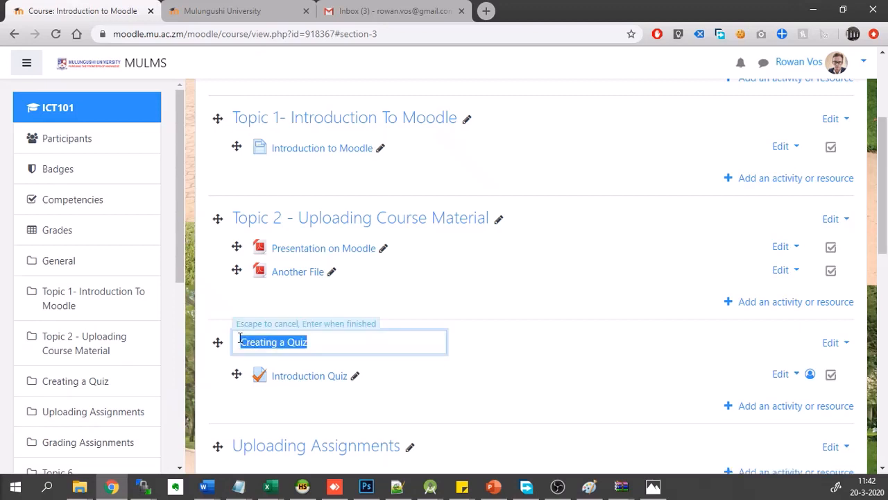
pyautogui.click(240, 338)
pyautogui.write('Ti')
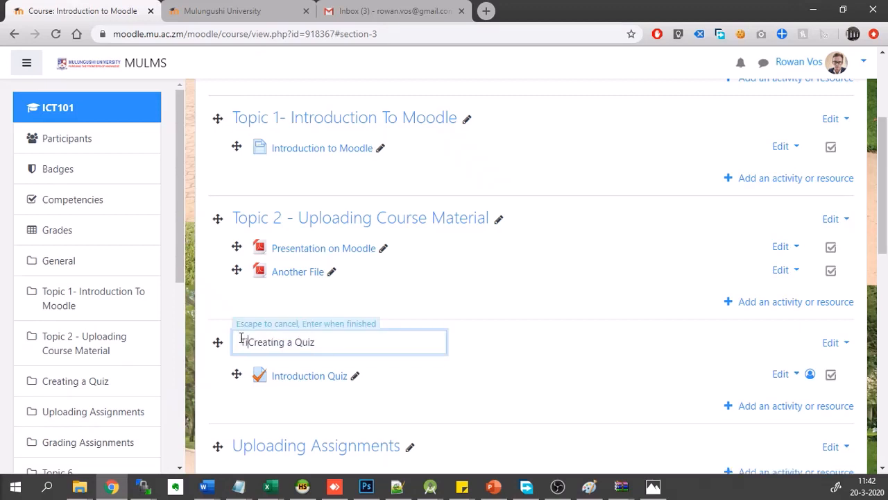
pyautogui.press('BackSpace')
pyautogui.write('opic ')
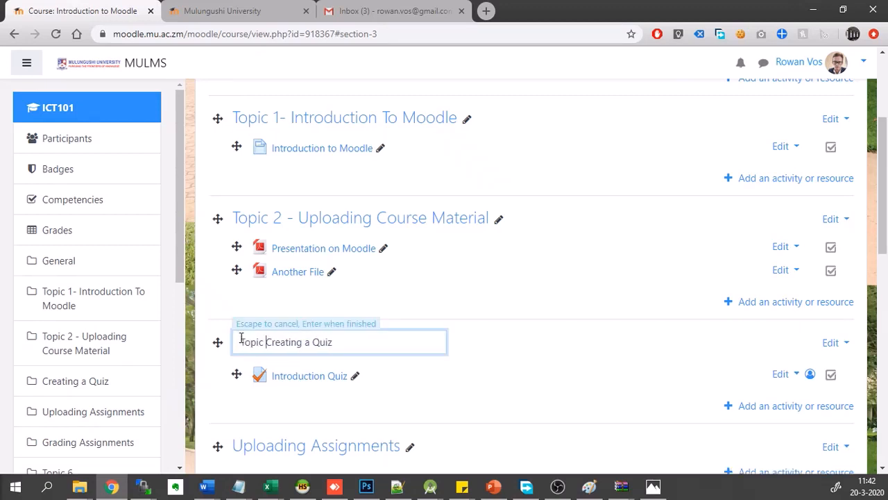
pyautogui.write('3-')
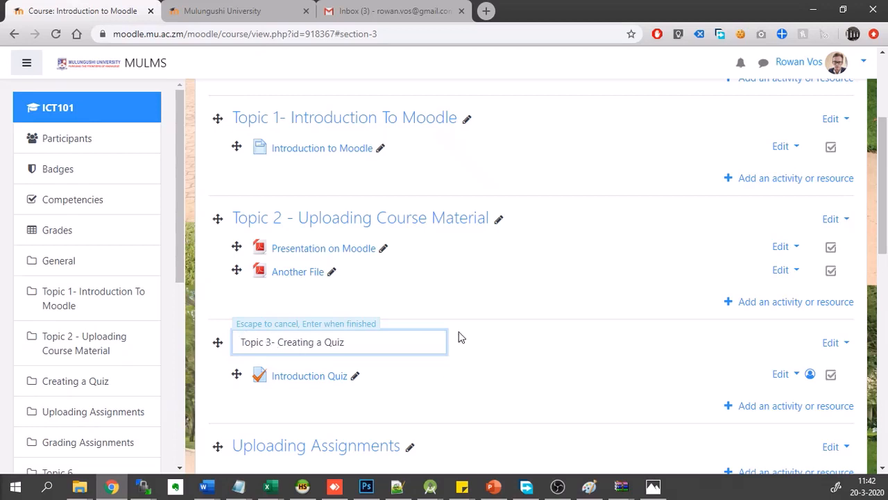
pyautogui.press('Return')
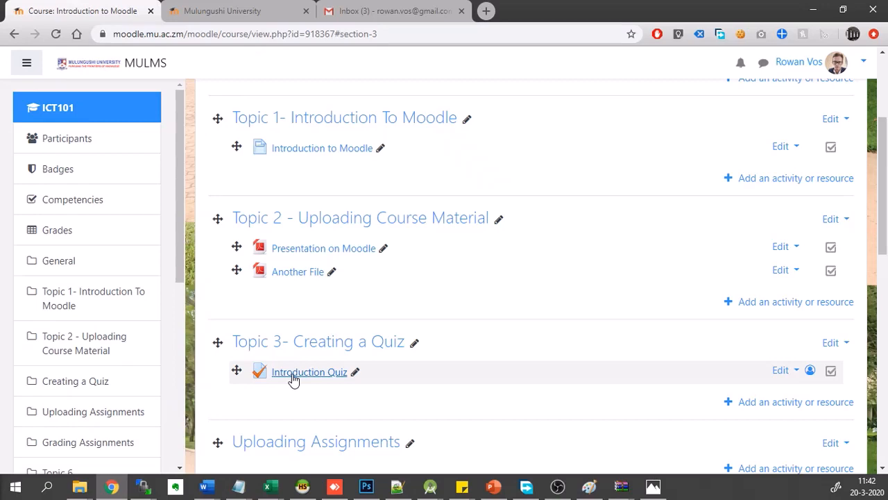
# - Open the Introduction Quiz and go to its question editing page
pyautogui.click(294, 378)
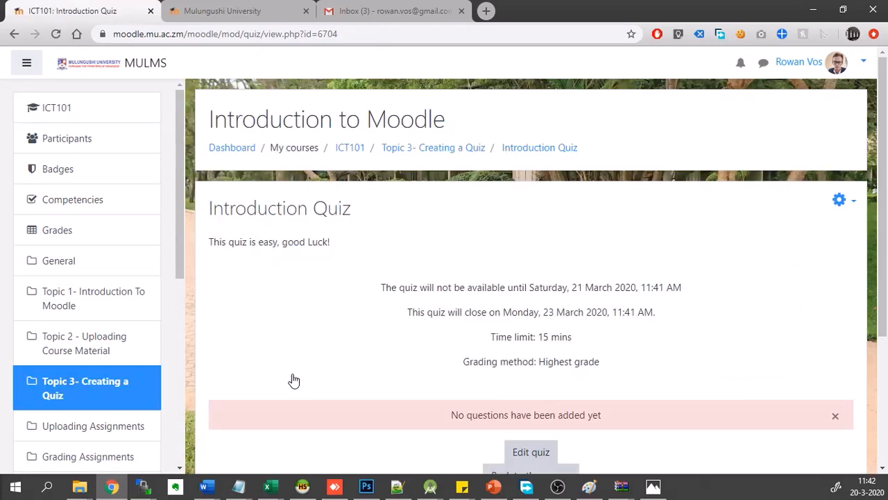
pyautogui.scroll(-3, 293, 381)
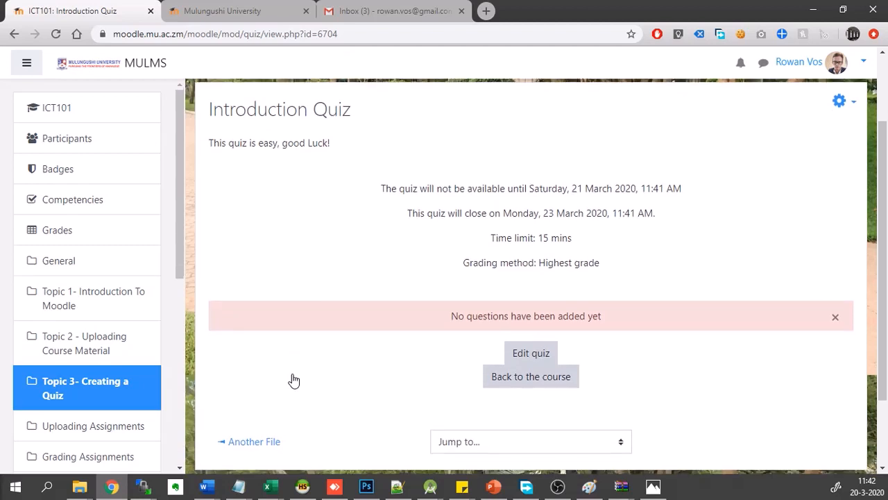
pyautogui.click(532, 355)
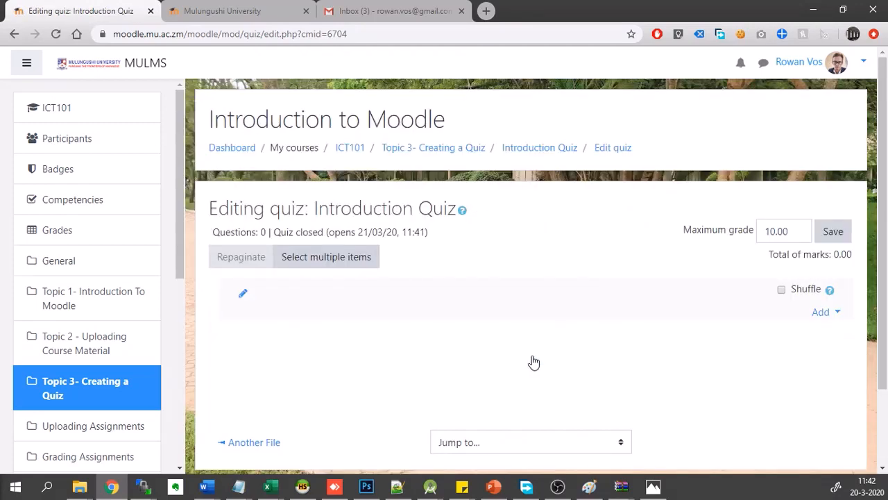
# - Add a new question of the Multiple choice type to the Introduction Quiz
pyautogui.scroll(-1, 534, 362)
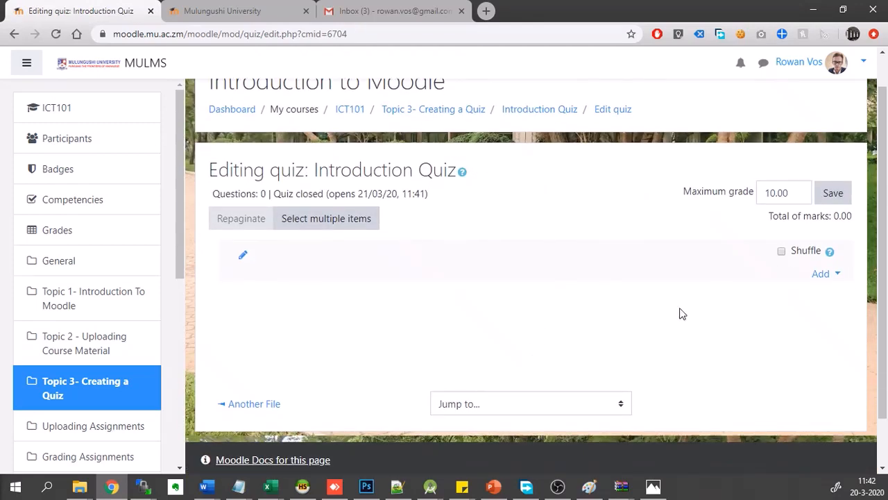
pyautogui.click(823, 275)
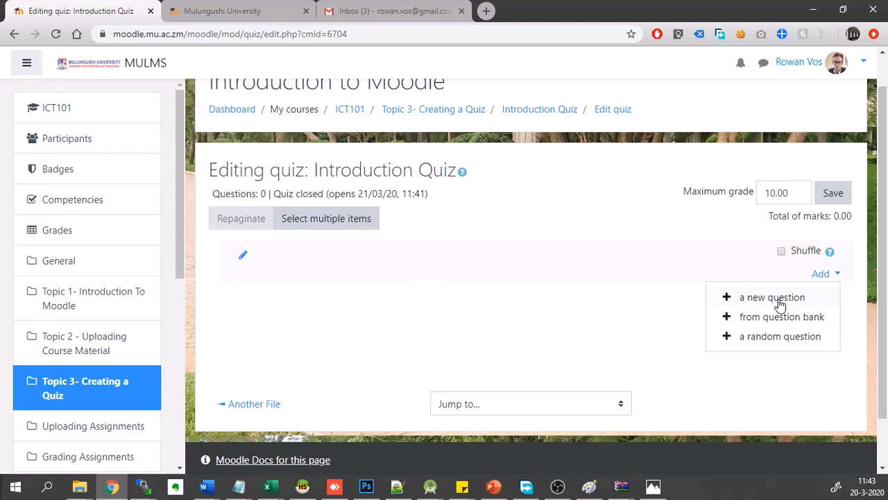
pyautogui.click(781, 304)
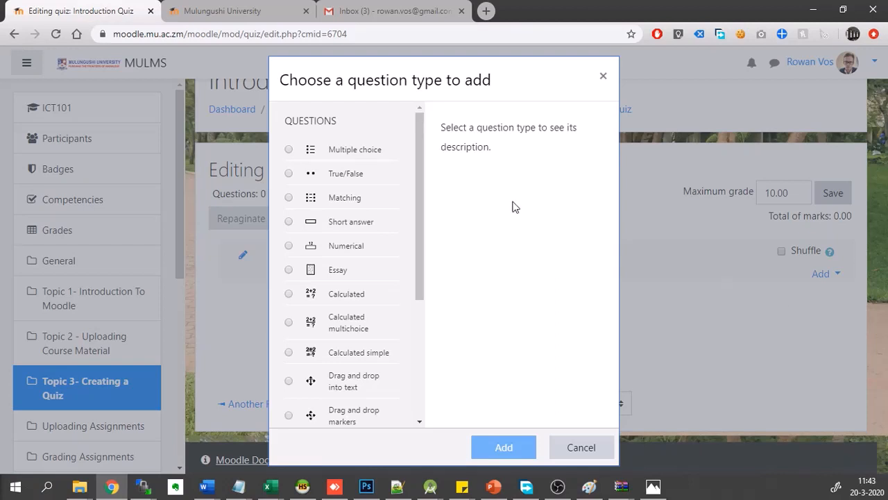
pyautogui.scroll(-5, 370, 206)
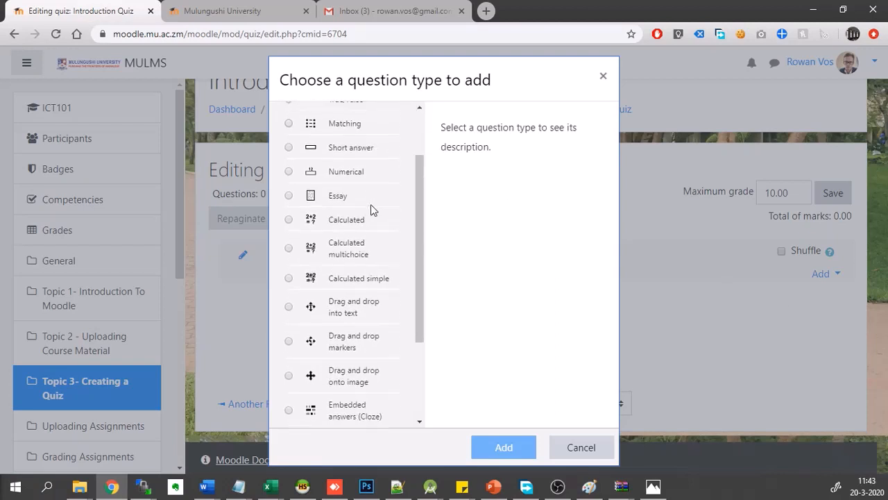
pyautogui.scroll(5, 371, 210)
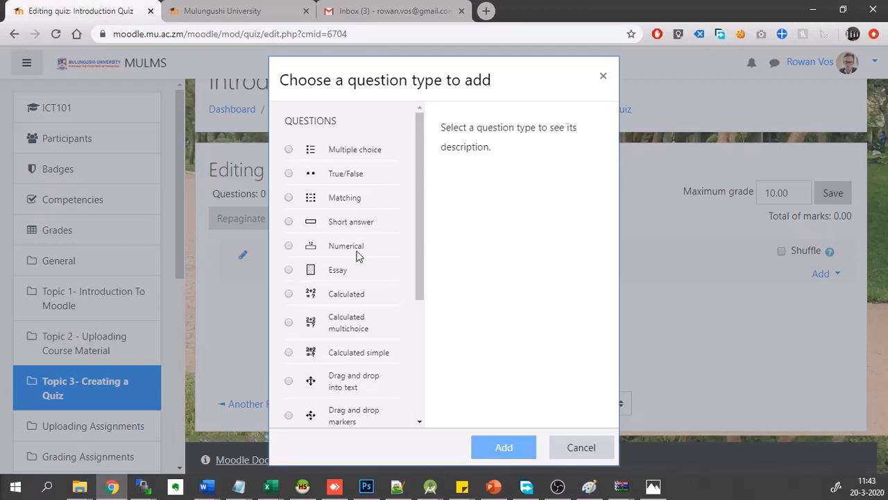
pyautogui.scroll(-5, 356, 338)
pyautogui.scroll(5, 358, 338)
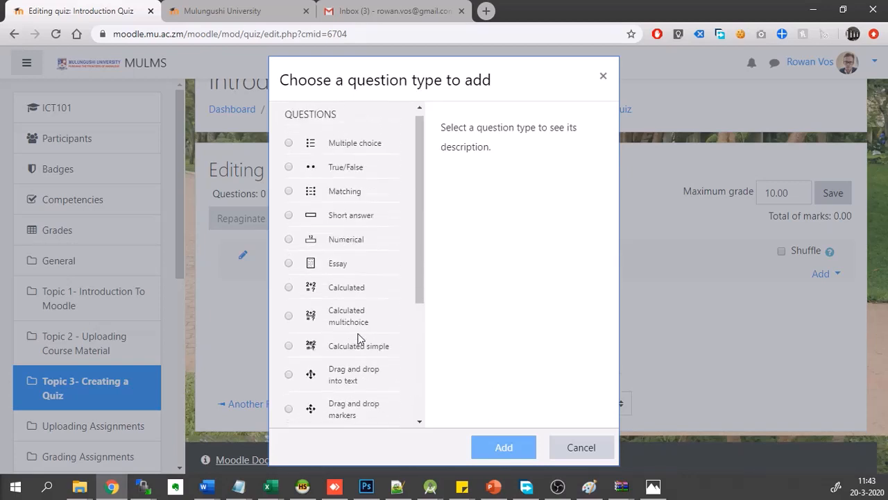
pyautogui.click(338, 153)
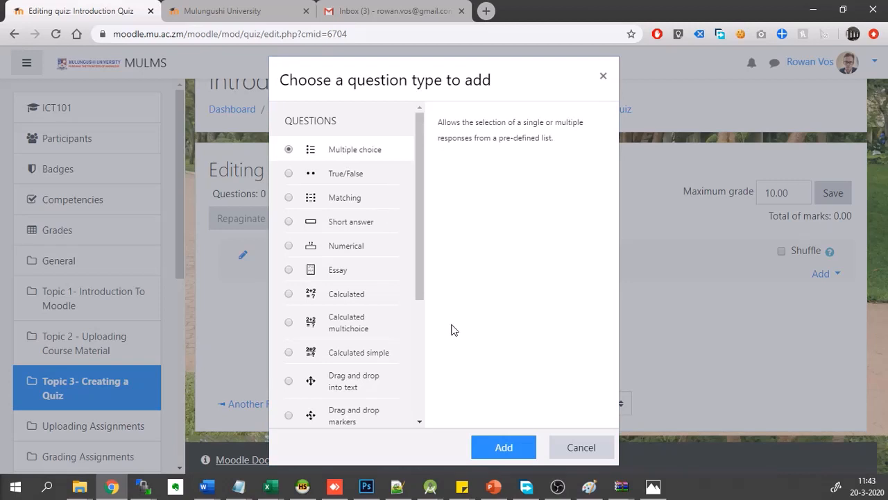
pyautogui.click(490, 451)
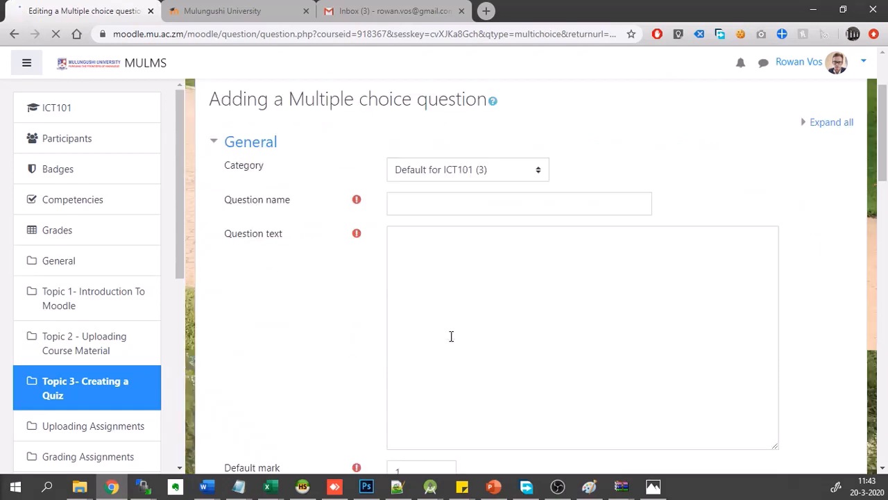
# - Name the multiple choice question "Question 1" and enter the question text "What is Moodle?"
pyautogui.write('Question 1')
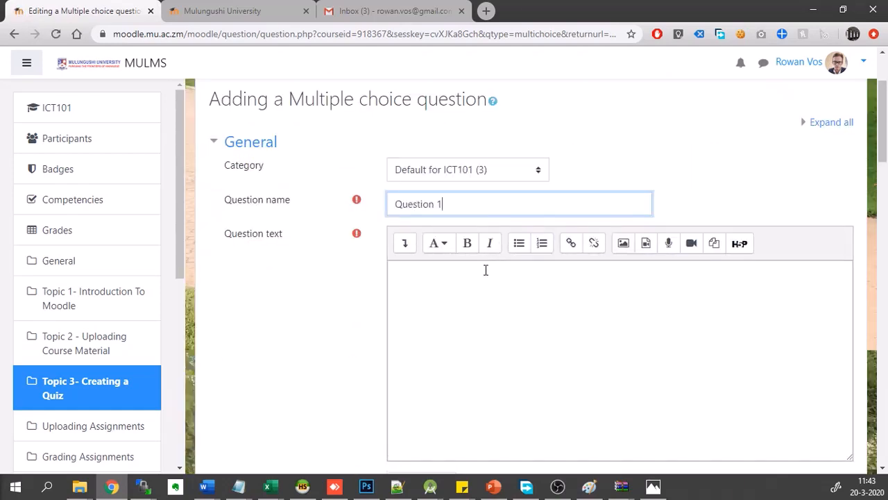
pyautogui.click(432, 314)
pyautogui.write('Wha')
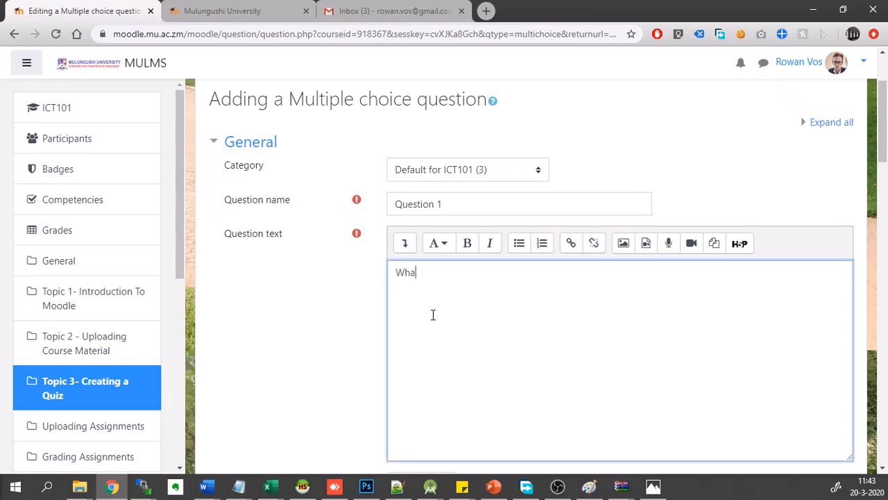
pyautogui.write('t is Moodle?')
pyautogui.scroll(-4, 495, 310)
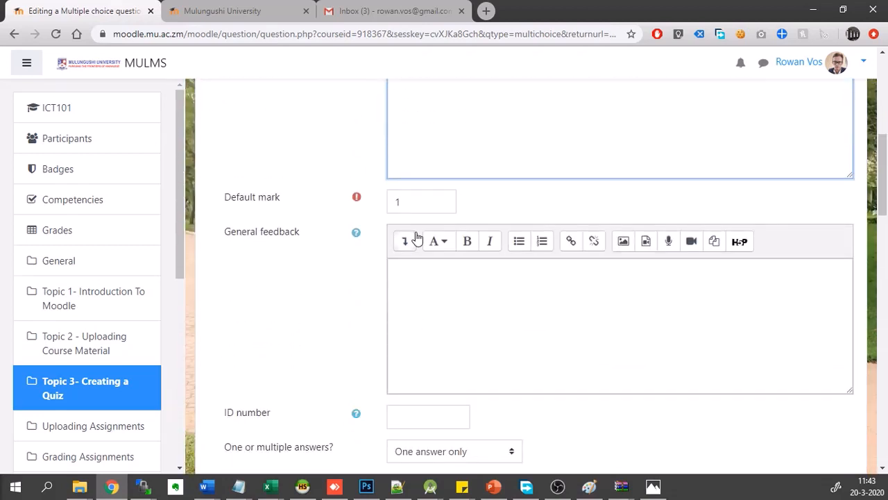
pyautogui.scroll(-5, 410, 207)
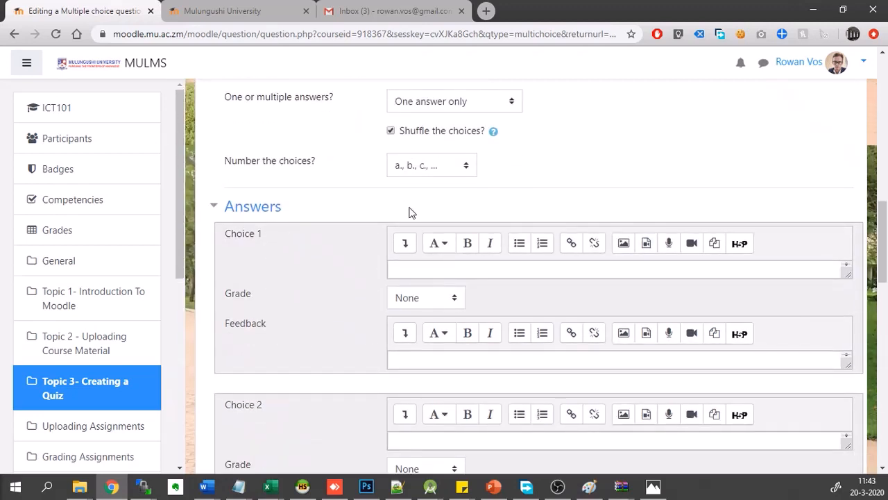
pyautogui.scroll(-1, 325, 284)
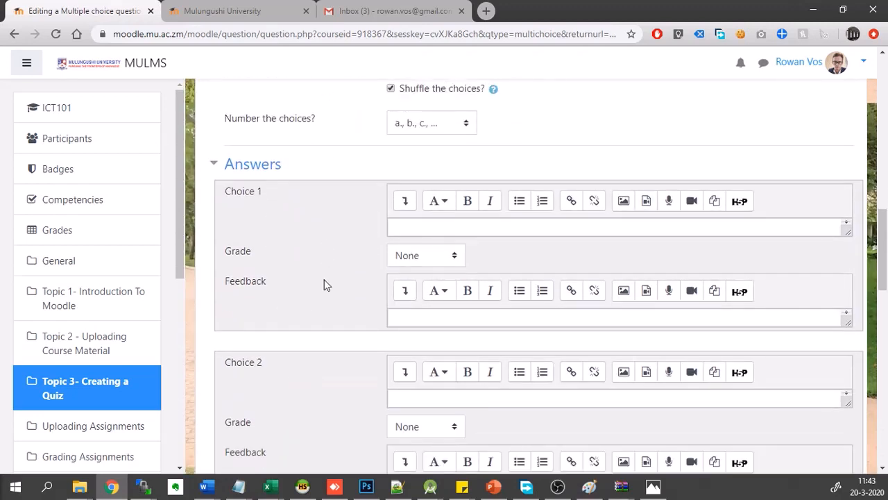
pyautogui.click(421, 124)
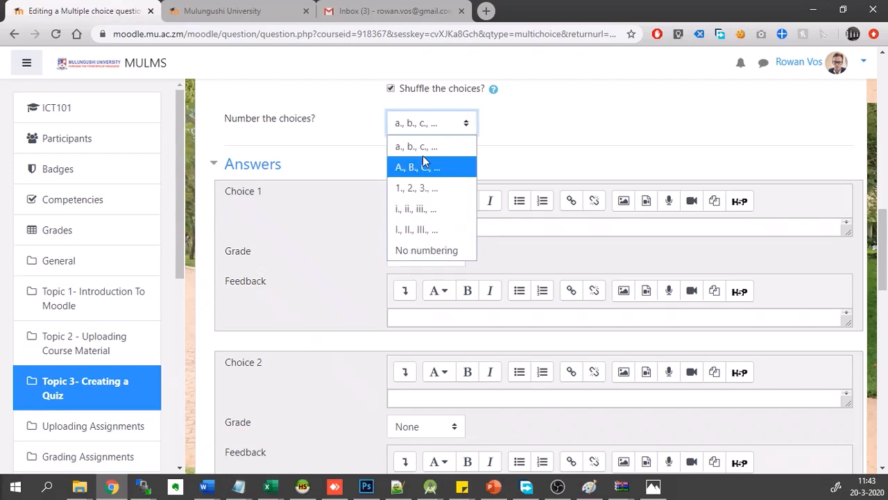
pyautogui.click(368, 139)
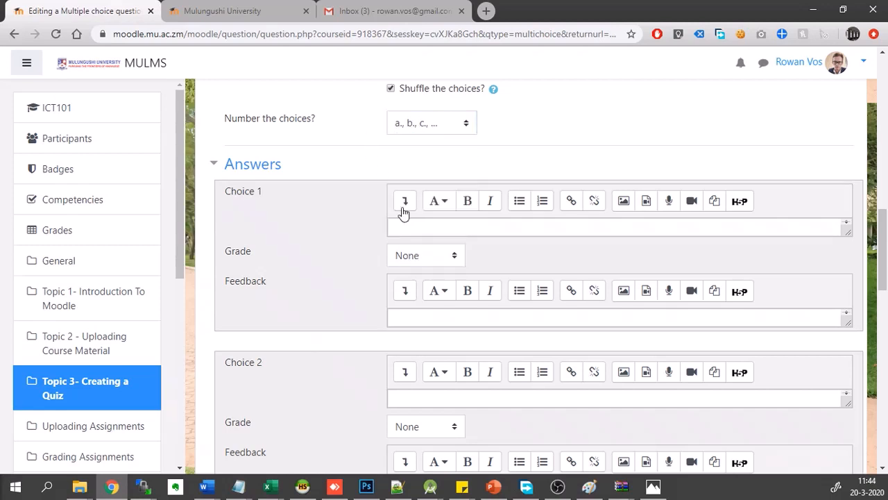
# - Enter "A car" as Choice 1 and "An Elearning Platform" as Choice 2 of the multiple choice question
pyautogui.click(440, 219)
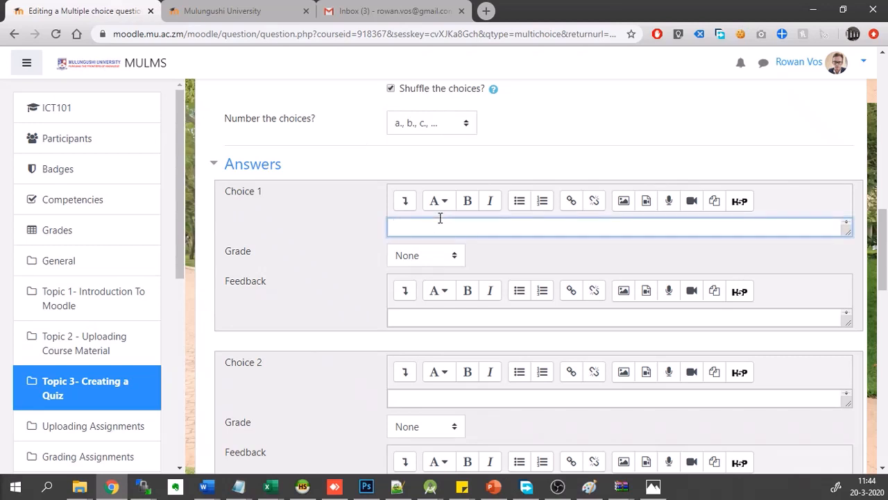
pyautogui.write('A car')
pyautogui.scroll(-2, 329, 318)
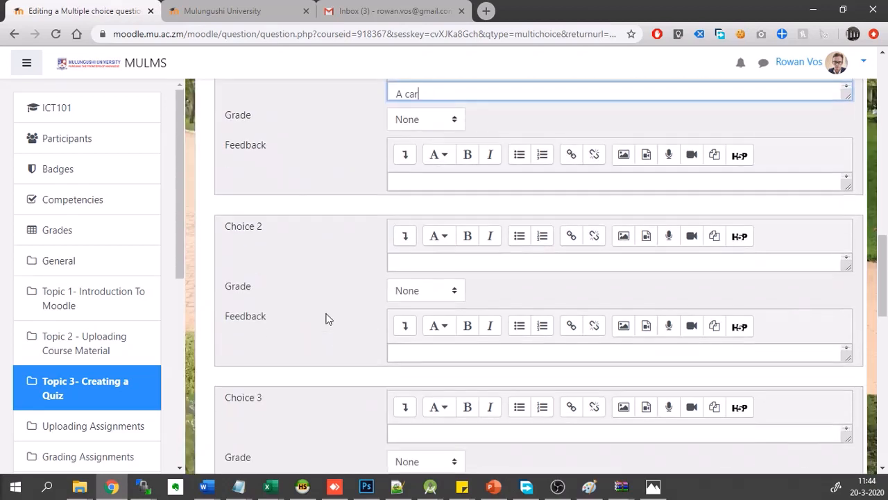
pyautogui.click(416, 261)
pyautogui.write('An')
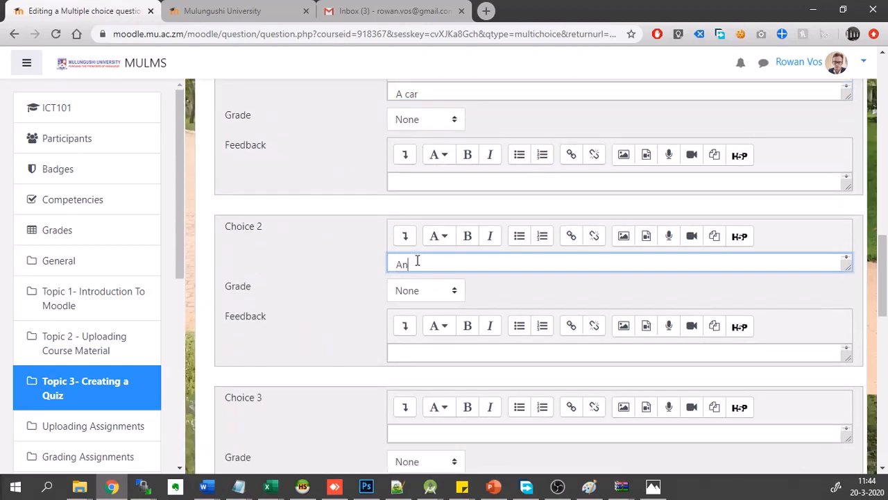
pyautogui.write(' Elearning P')
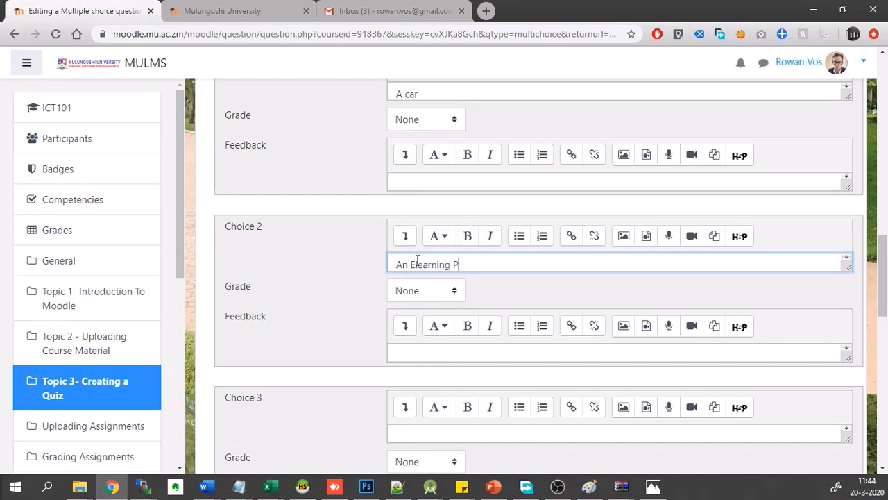
pyautogui.write('latform')
# - Enter "A desktop computer" as Choice 3 and "A chicken" as Choice 4 of the multiple choice question
pyautogui.scroll(-1, 351, 341)
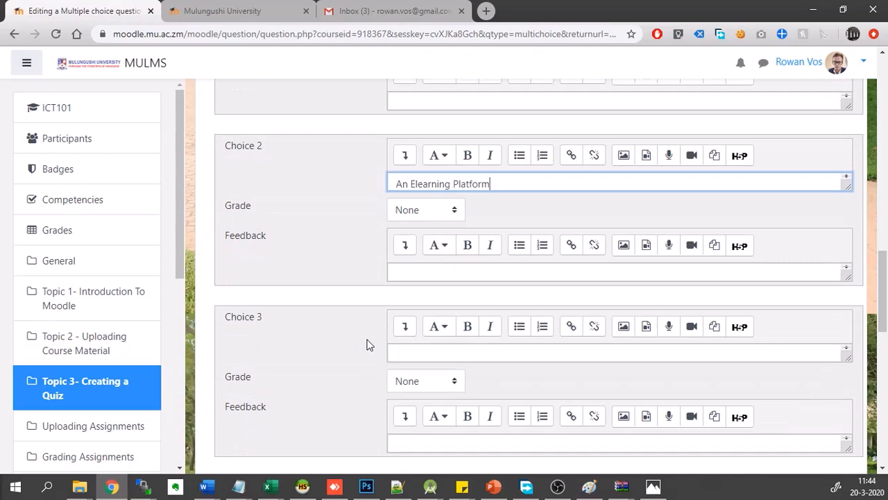
pyautogui.click(404, 352)
pyautogui.scroll(-1, 333, 381)
pyautogui.write('A')
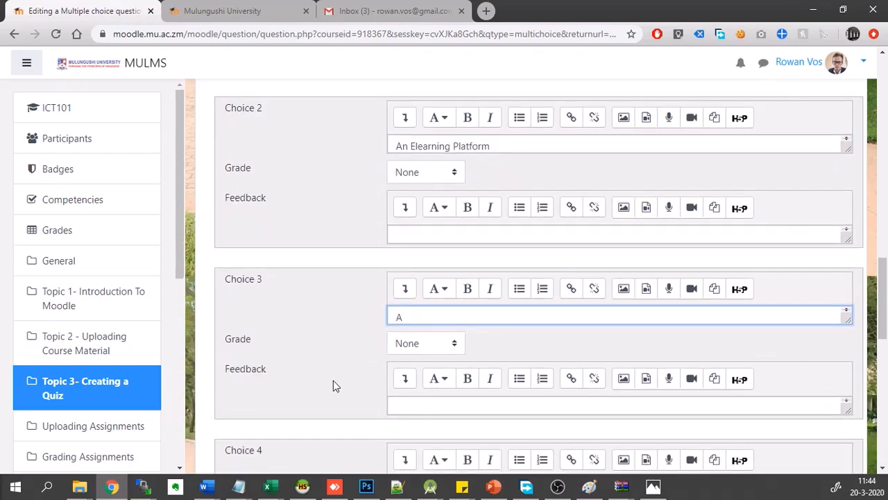
pyautogui.write(' desktop computer')
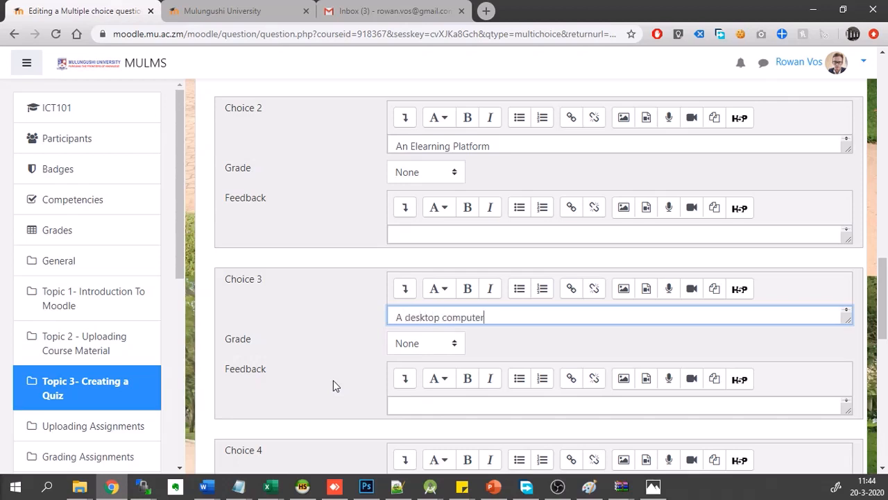
pyautogui.scroll(-2, 333, 381)
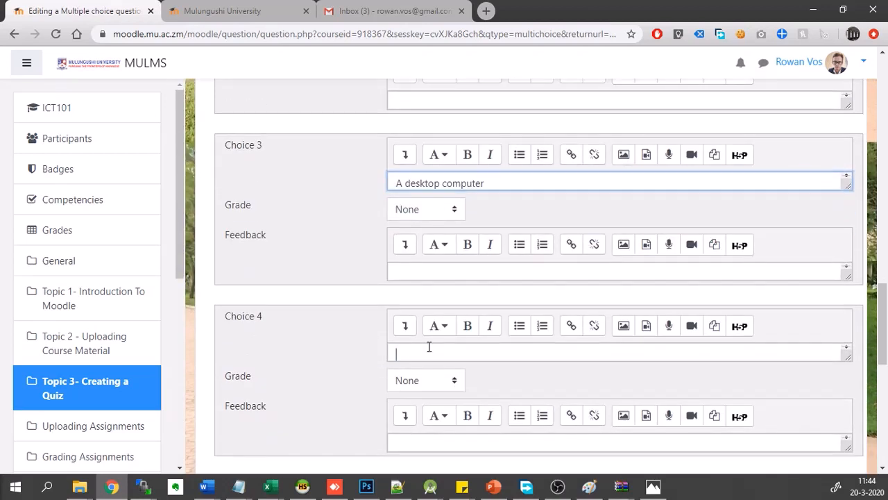
pyautogui.click(429, 347)
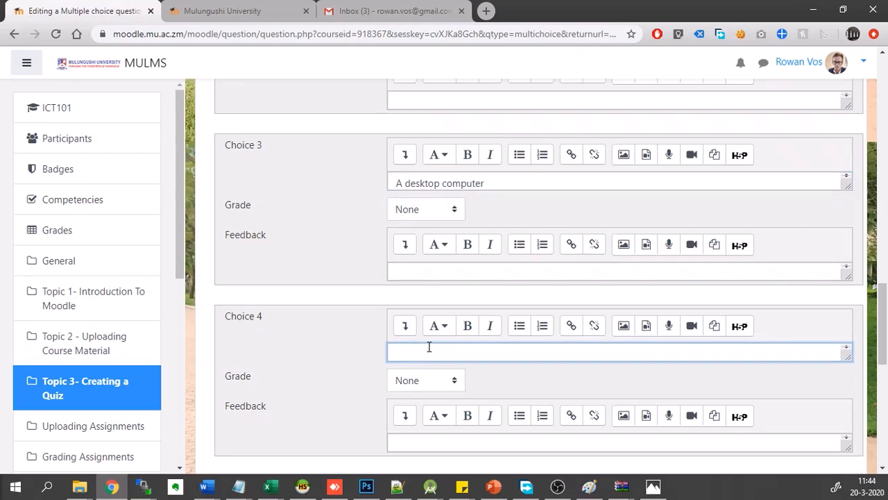
pyautogui.write('A chicken')
# - Try to save the multiple choice question with its four answer choices
pyautogui.scroll(-5, 307, 392)
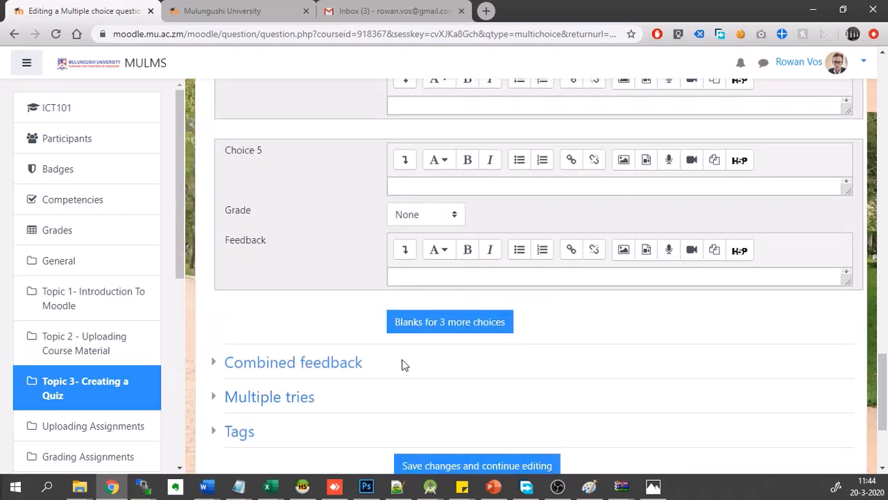
pyautogui.scroll(-1, 414, 380)
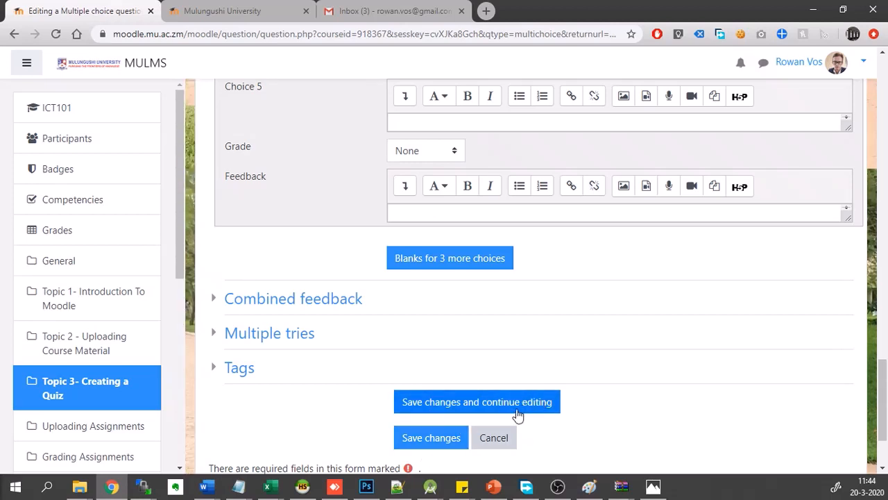
pyautogui.click(422, 438)
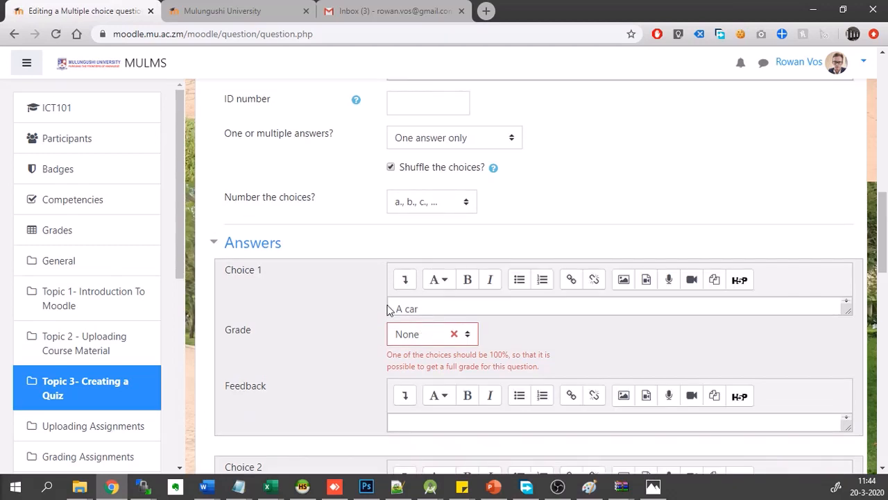
# - Examine the grade percentages offered for the "A car" choice
pyautogui.scroll(-1, 450, 351)
pyautogui.scroll(-1, 450, 351)
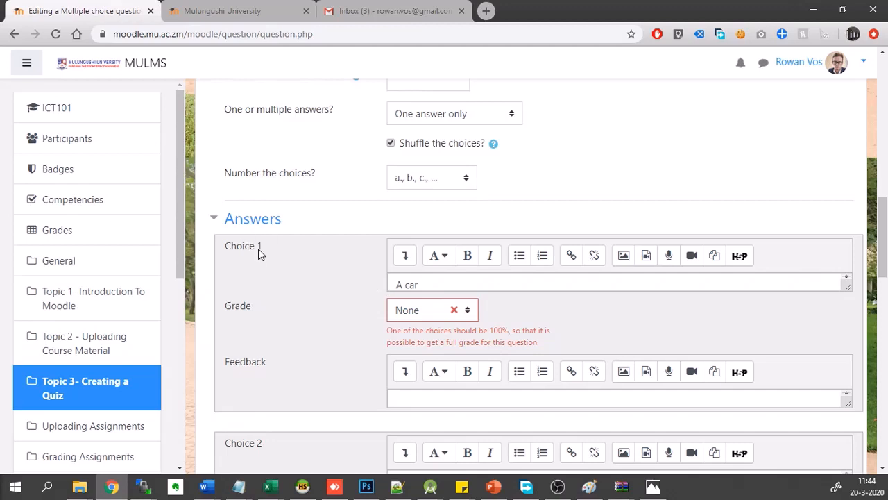
pyautogui.click(414, 313)
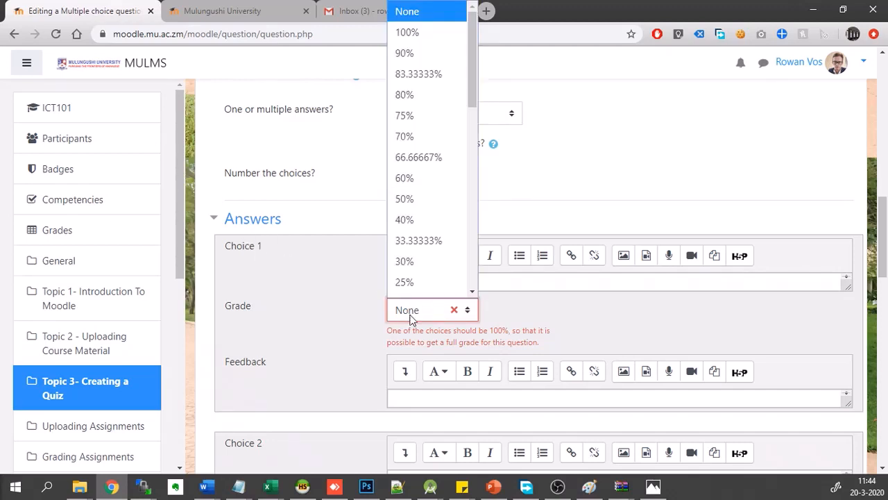
pyautogui.scroll(-9, 422, 207)
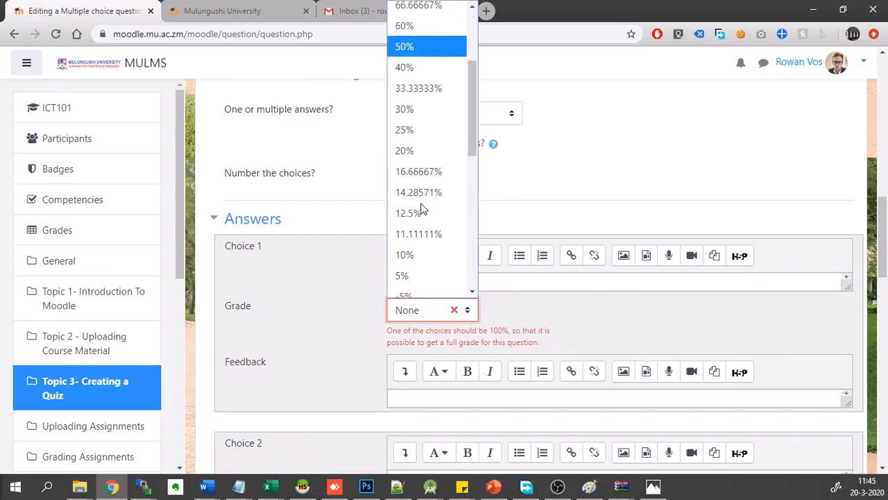
pyautogui.scroll(6, 409, 229)
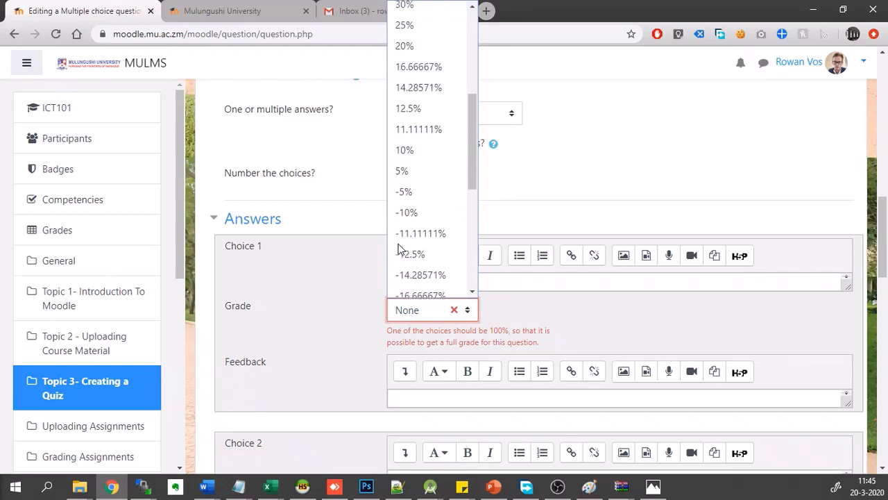
pyautogui.scroll(2, 400, 249)
pyautogui.scroll(-1, 324, 273)
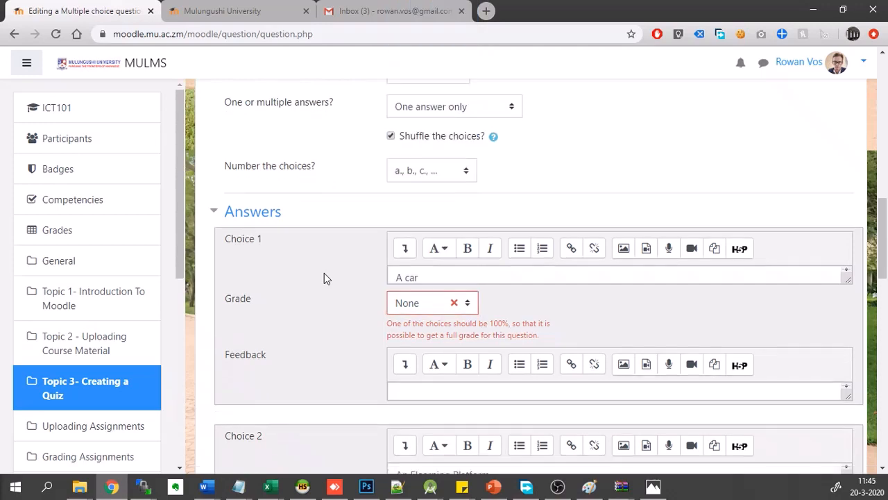
# - Set the grade of the "An Elearning Platform" choice to 100%
pyautogui.scroll(-3, 324, 272)
pyautogui.scroll(2, 326, 274)
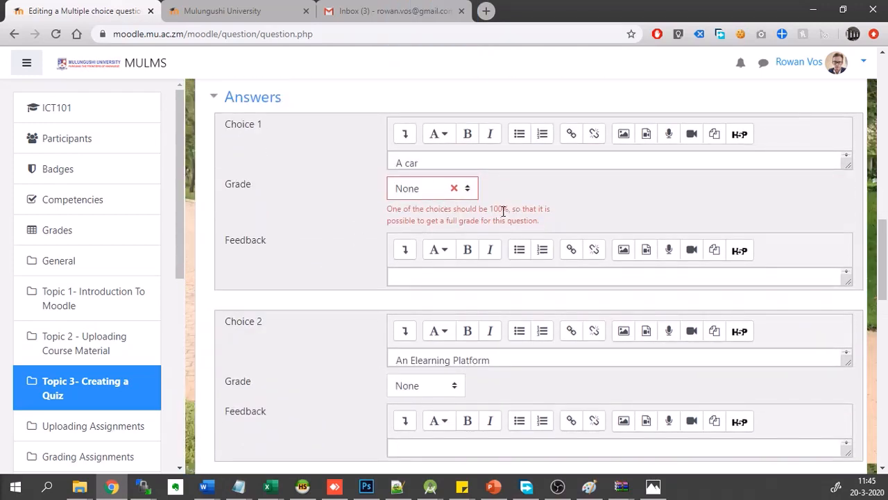
pyautogui.scroll(-1, 258, 385)
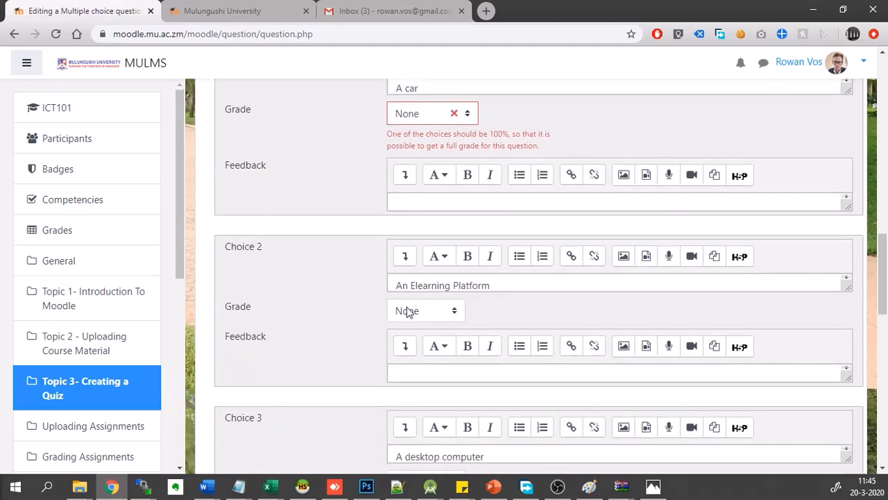
pyautogui.click(408, 311)
pyautogui.click(426, 24)
# - Check the partial grade options for the "A car" choice without selecting a different one
pyautogui.scroll(1, 342, 270)
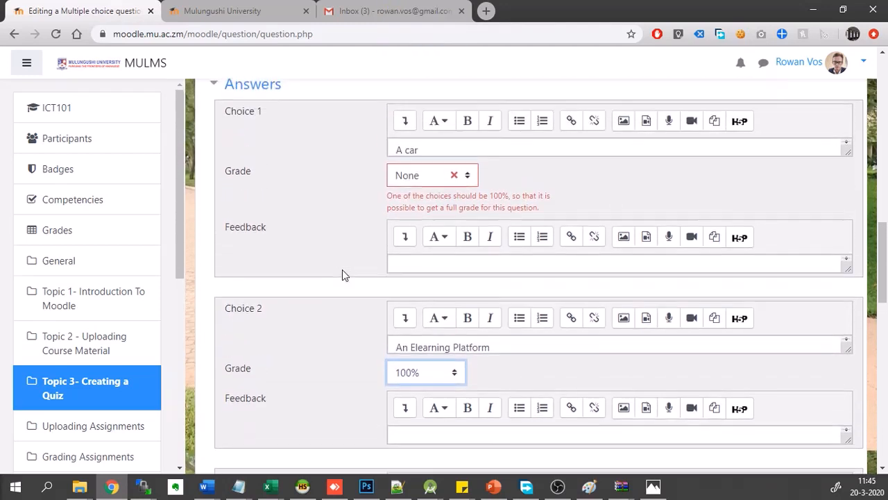
pyautogui.click(424, 151)
pyautogui.click(419, 176)
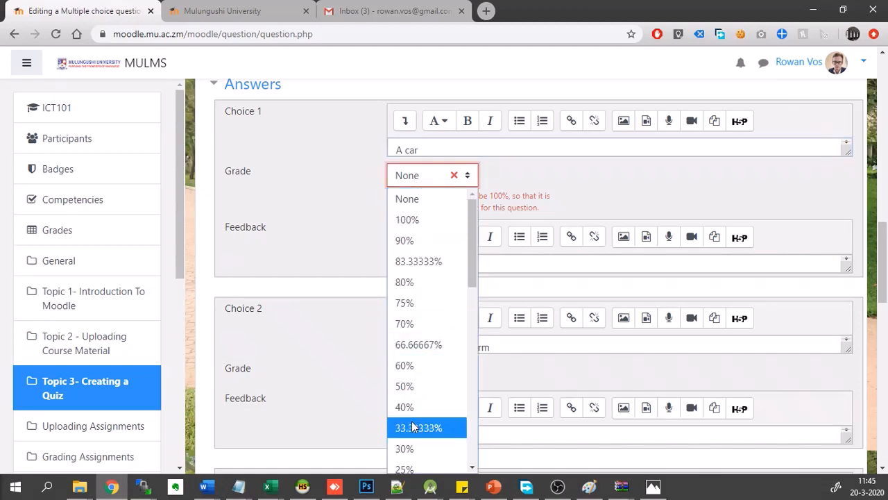
pyautogui.click(349, 204)
# - Save the multiple choice question and return to the quiz editing page
pyautogui.scroll(-5, 349, 206)
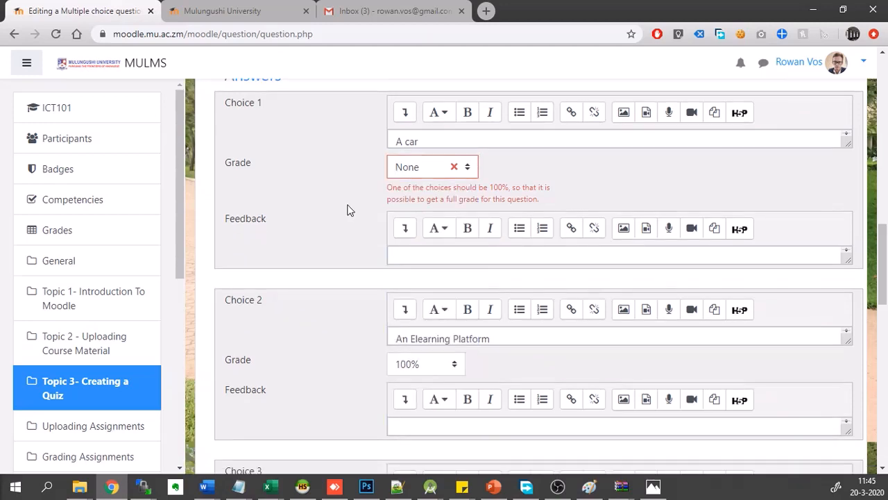
pyautogui.scroll(-10, 350, 208)
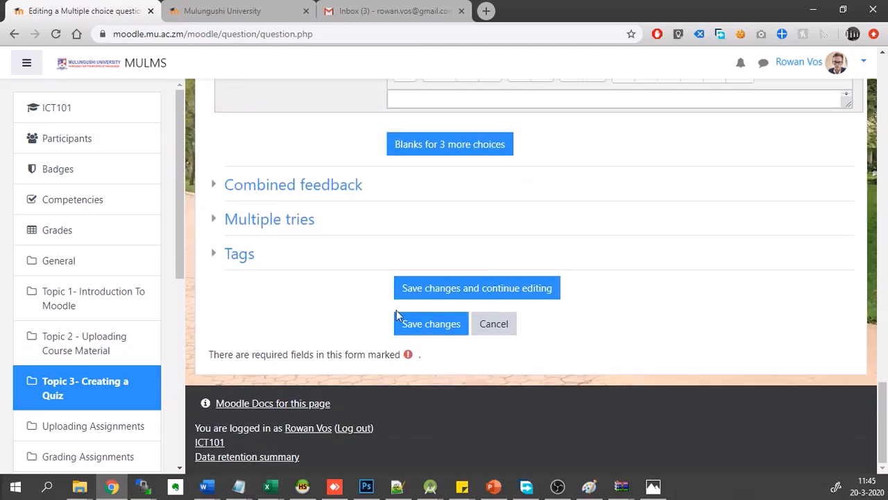
pyautogui.click(406, 329)
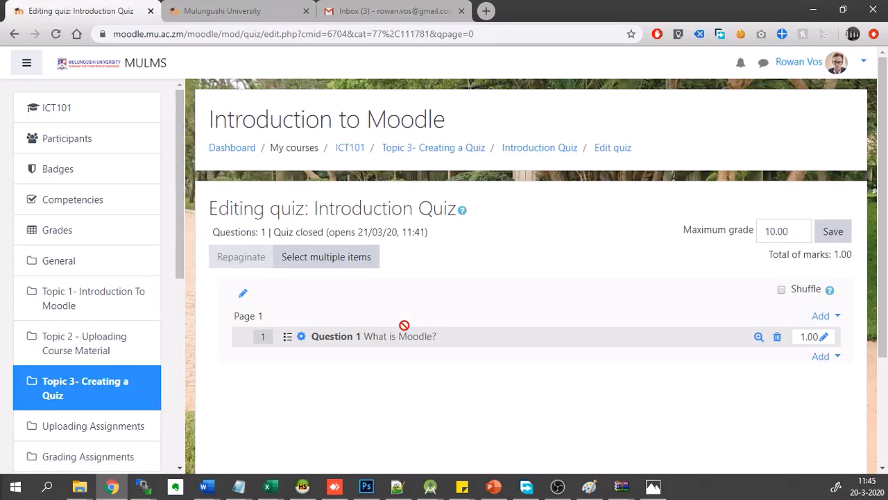
# - Add a new question of the True/False type after the first question in the Introduction Quiz
pyautogui.scroll(-1, 444, 309)
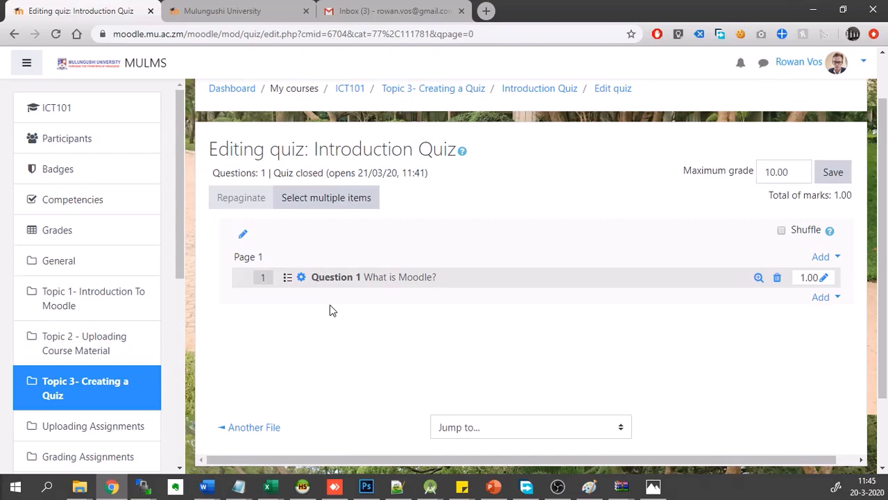
pyautogui.click(837, 298)
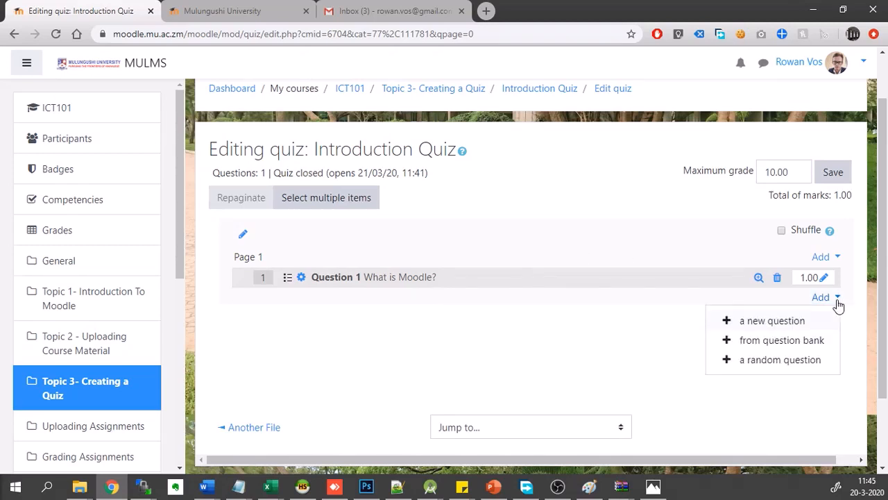
pyautogui.click(748, 321)
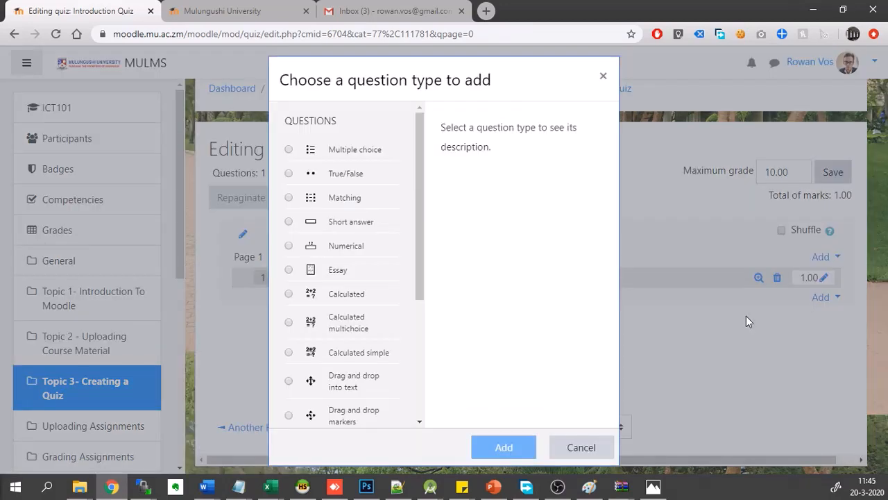
pyautogui.click(331, 175)
pyautogui.click(504, 446)
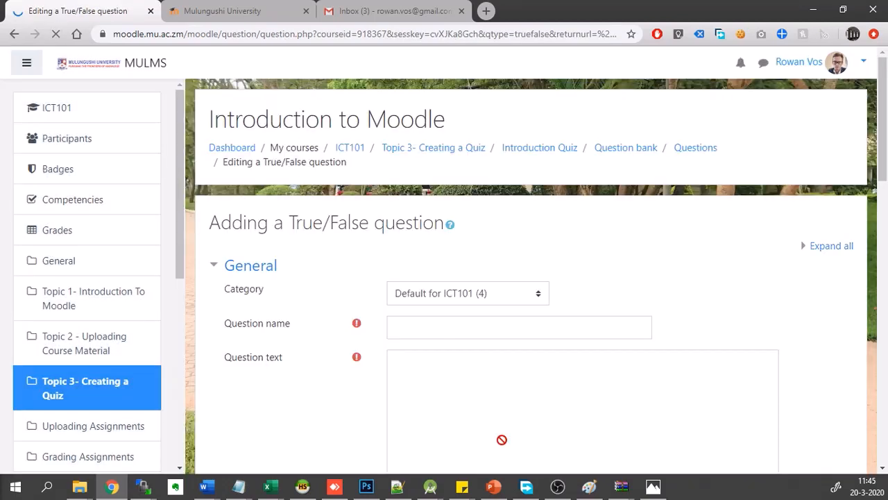
# - Name the True/False question "Question 1" and enter the question text "Is Moodle Online?"
pyautogui.click(435, 327)
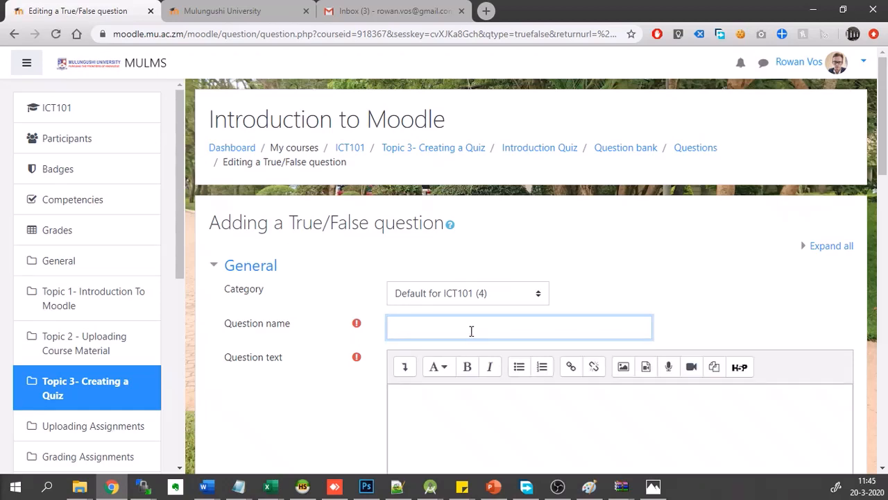
pyautogui.write('Is Moodle Online?')
pyautogui.hotkey('ctrl', 'a')
pyautogui.hotkey('ctrl', 'c')
pyautogui.press('BackSpace')
pyautogui.write('Question 1')
pyautogui.click(431, 419)
pyautogui.hotkey('ctrl', 'v')
# - Enter feedback for the 'True' response stating that this is correct
pyautogui.scroll(-4, 431, 419)
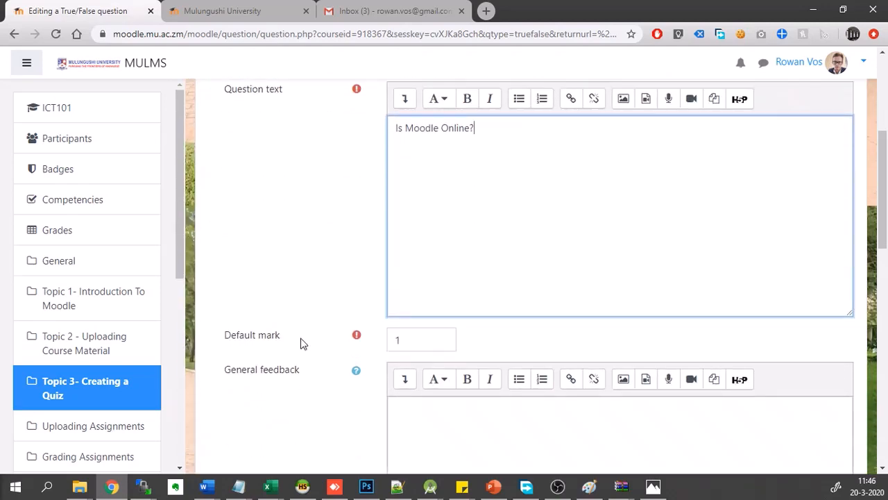
pyautogui.scroll(1, 424, 226)
pyautogui.scroll(-3, 430, 213)
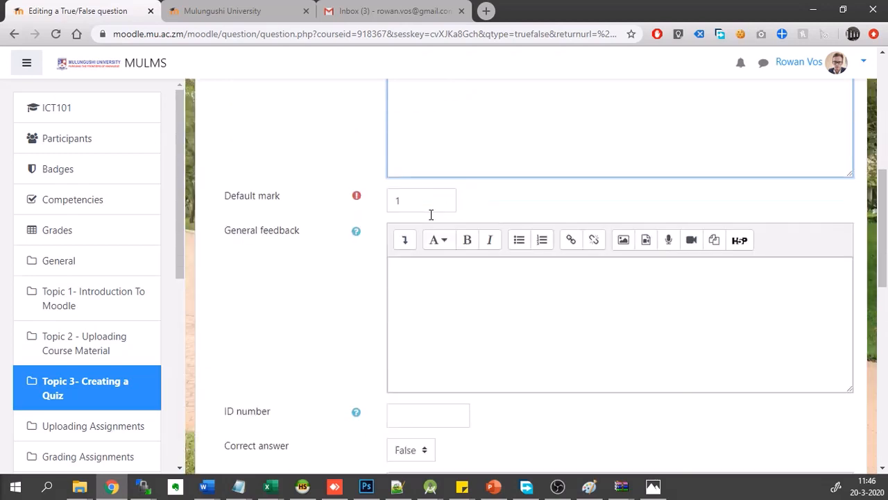
pyautogui.scroll(-2, 430, 217)
pyautogui.scroll(-2, 332, 308)
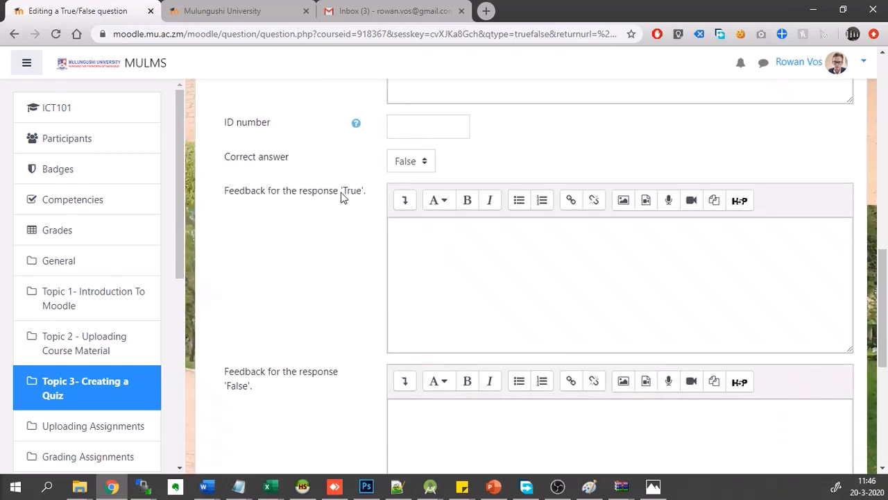
pyautogui.scroll(-1, 319, 426)
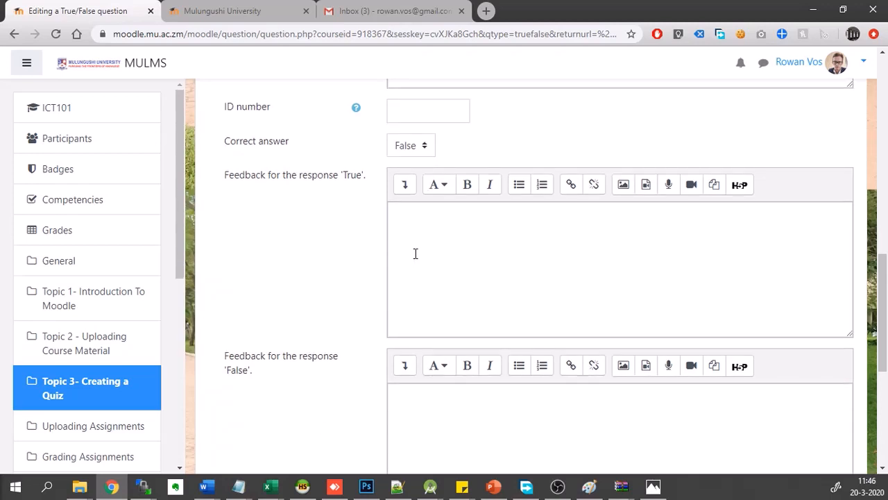
pyautogui.click(415, 254)
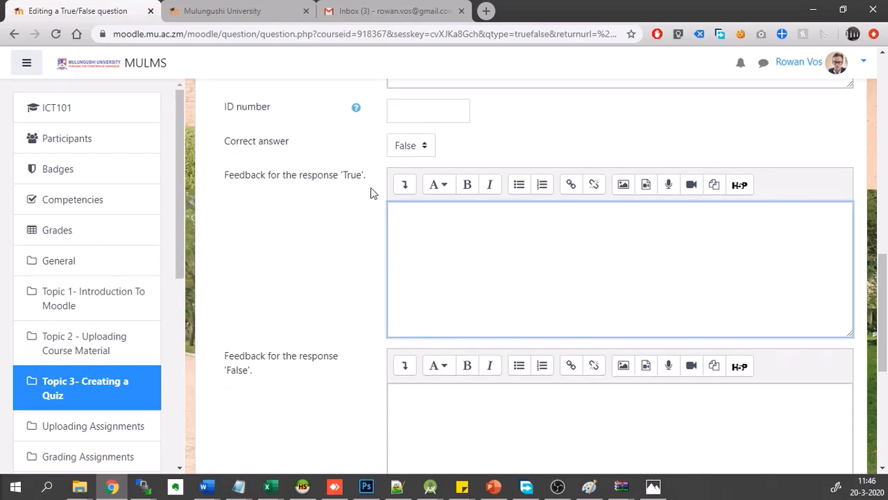
pyautogui.scroll(8, 340, 175)
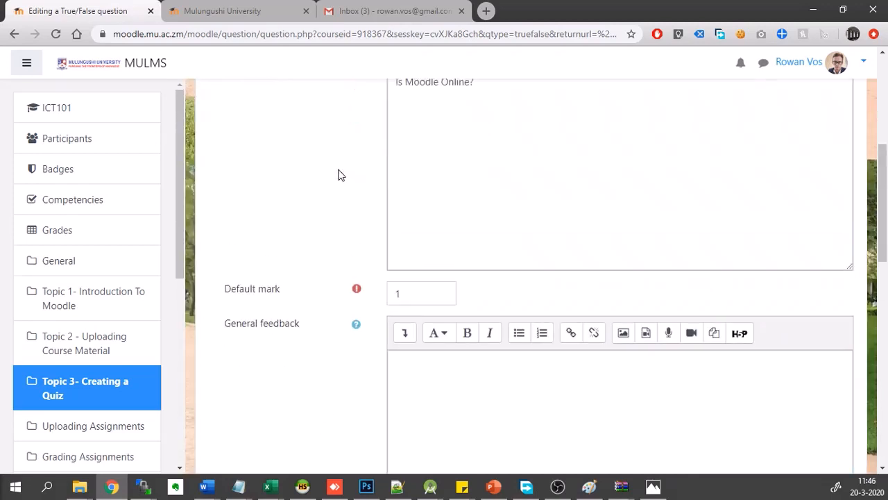
pyautogui.scroll(-8, 456, 257)
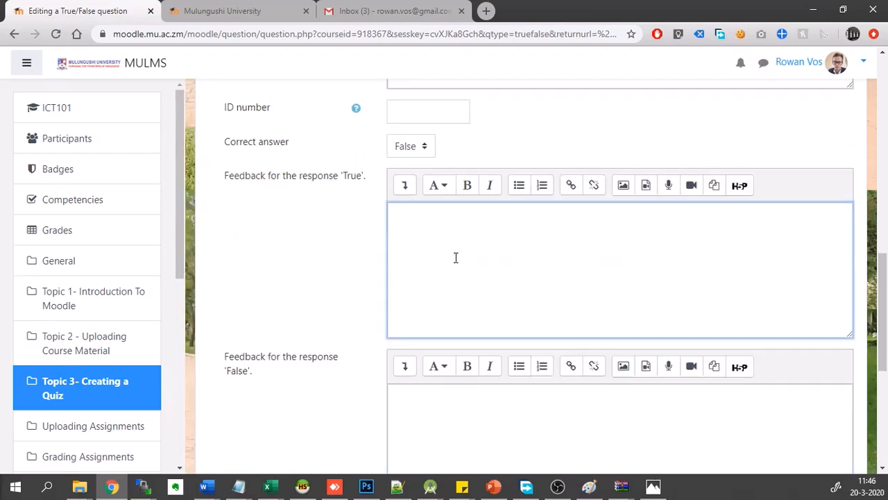
pyautogui.write('This is correct!')
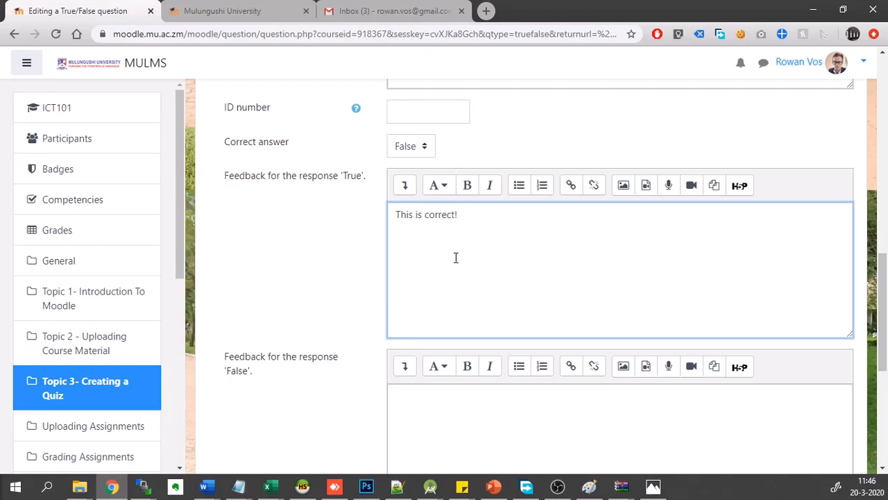
# - Copy the 'True' response feedback "This is correct!" into the feedback for the 'False' response
pyautogui.scroll(-1, 454, 258)
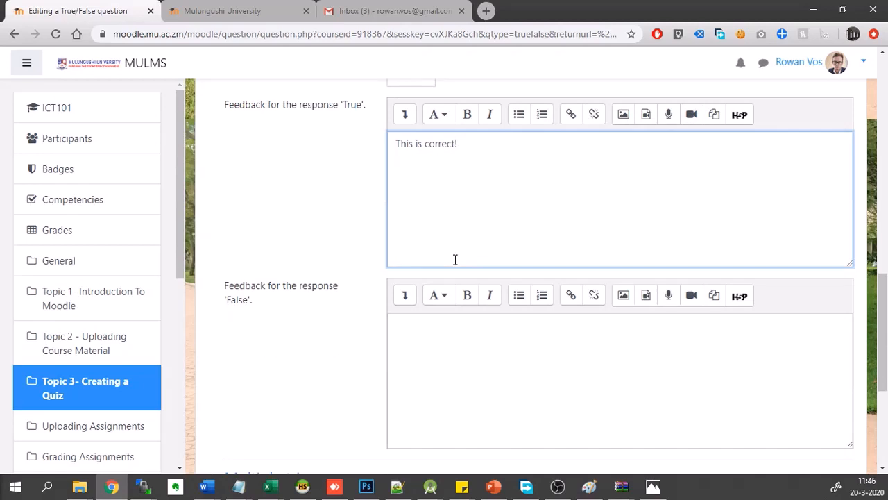
pyautogui.scroll(-1, 440, 297)
pyautogui.scroll(-2, 447, 321)
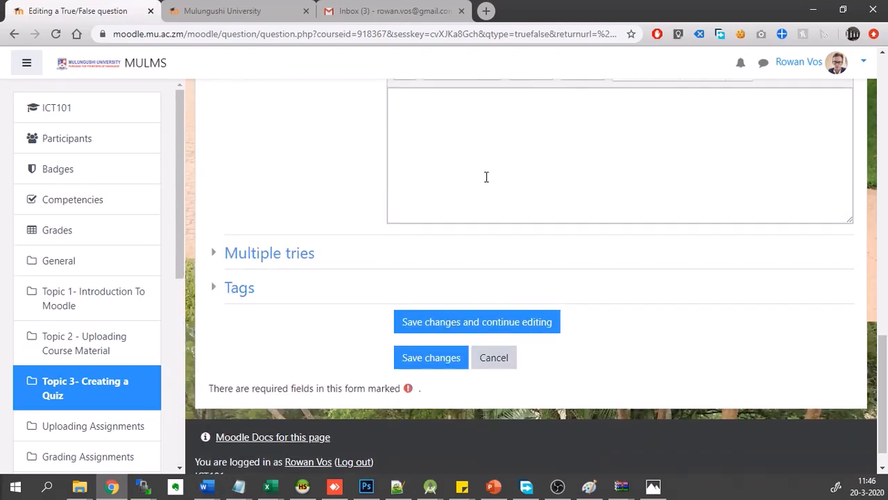
pyautogui.scroll(2, 486, 176)
pyautogui.click(456, 274)
pyautogui.scroll(2, 476, 234)
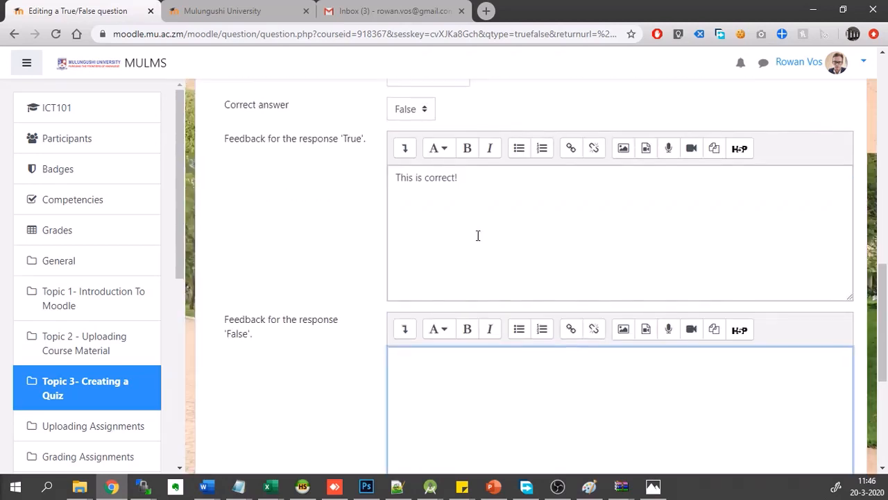
pyautogui.moveTo(476, 234); pyautogui.dragTo(311, 150)
pyautogui.write('F')
pyautogui.click(431, 396)
pyautogui.click(451, 216)
pyautogui.hotkey('ctrl', 'z')
pyautogui.hotkey('ctrl', 'a')
pyautogui.hotkey('ctrl', 'c')
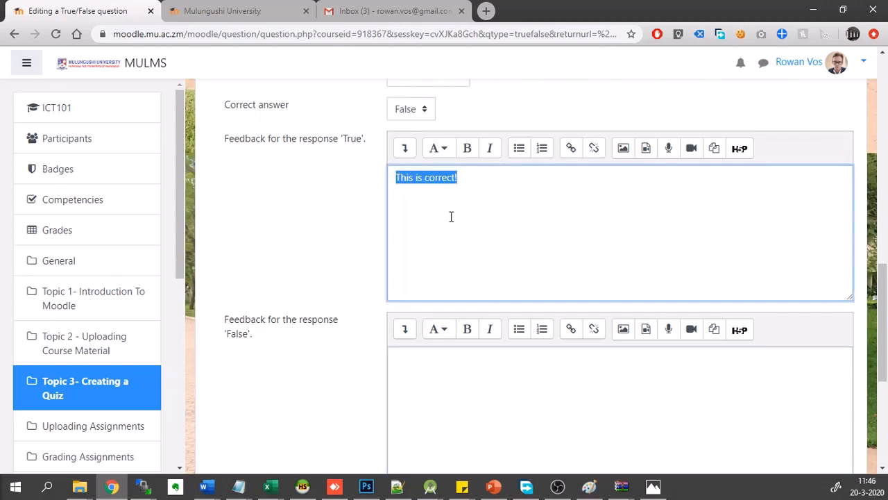
pyautogui.click(437, 411)
pyautogui.hotkey('ctrl', 'v')
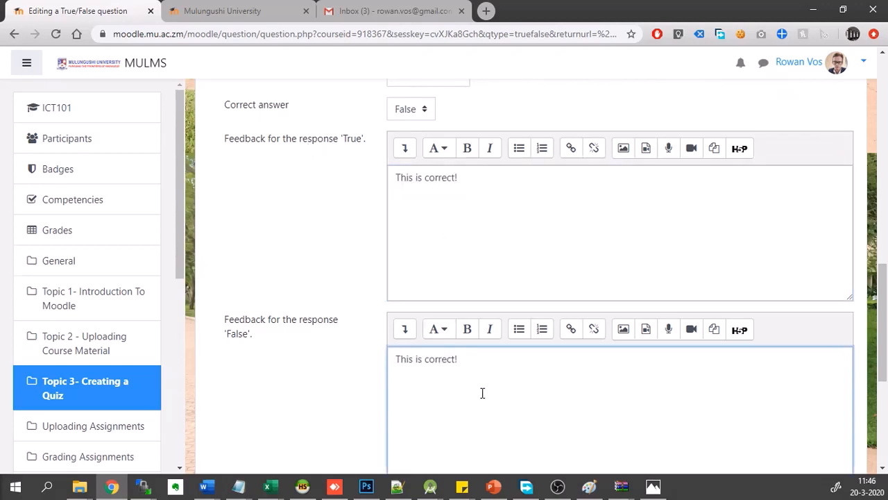
# - Change the feedback for the 'False' response to "This is the wrong answer!"
pyautogui.moveTo(463, 369); pyautogui.dragTo(426, 358)
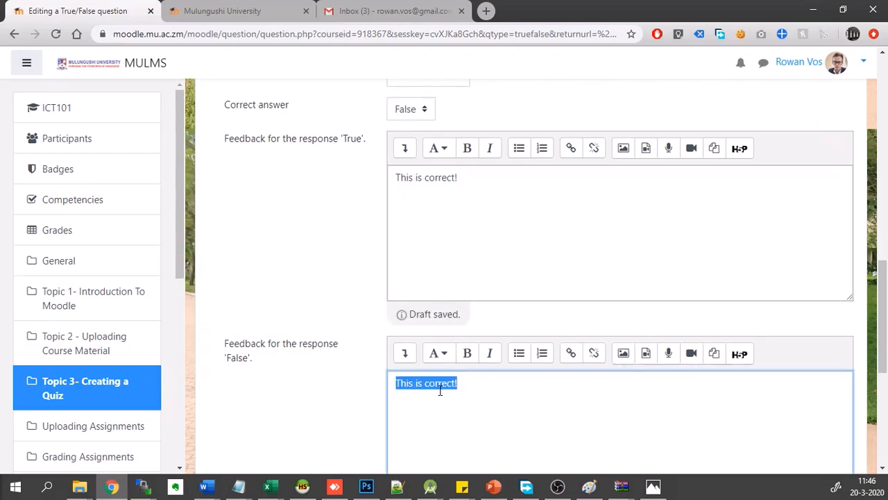
pyautogui.doubleClick(440, 390)
pyautogui.write('f')
pyautogui.write('the wrong ans')
pyautogui.write('wer!')
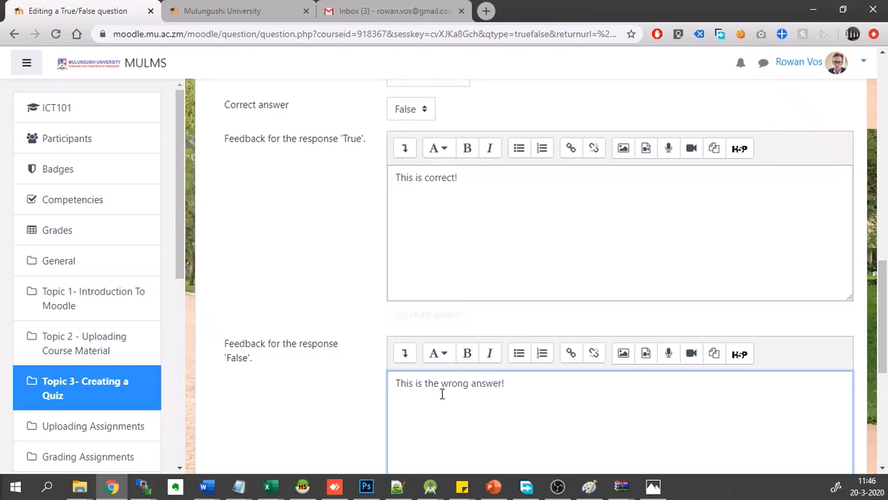
# - Set the question's correct answer to True and save the question
pyautogui.scroll(2, 460, 292)
pyautogui.scroll(3, 460, 291)
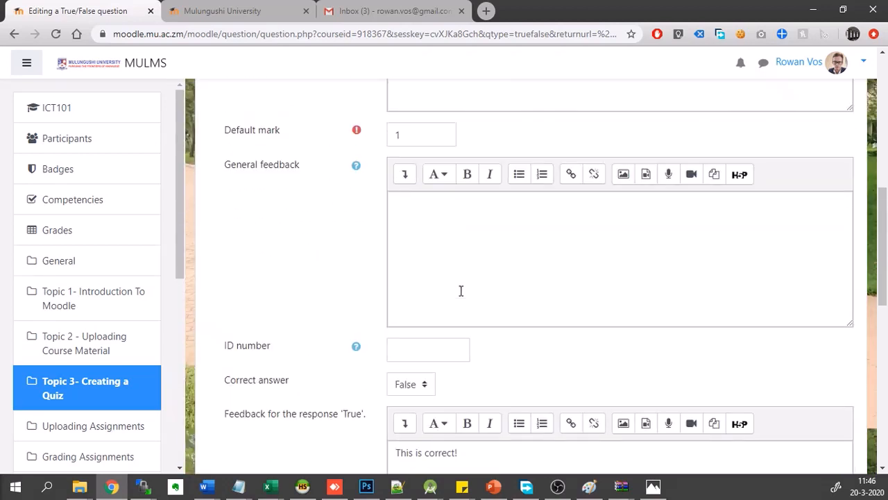
pyautogui.click(407, 385)
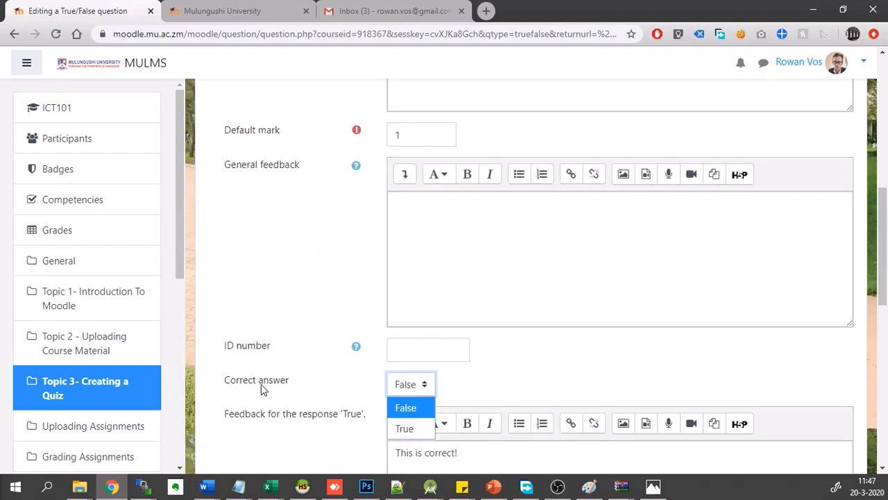
pyautogui.click(411, 429)
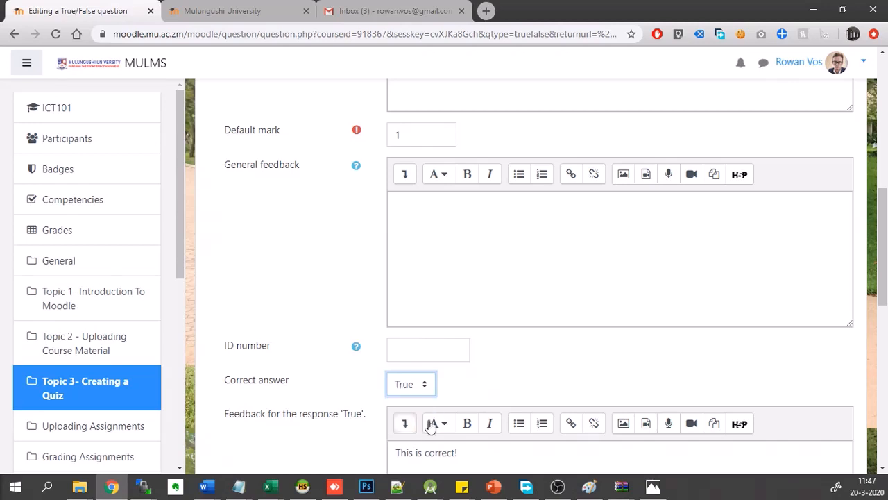
pyautogui.scroll(-3, 493, 391)
pyautogui.scroll(-6, 493, 387)
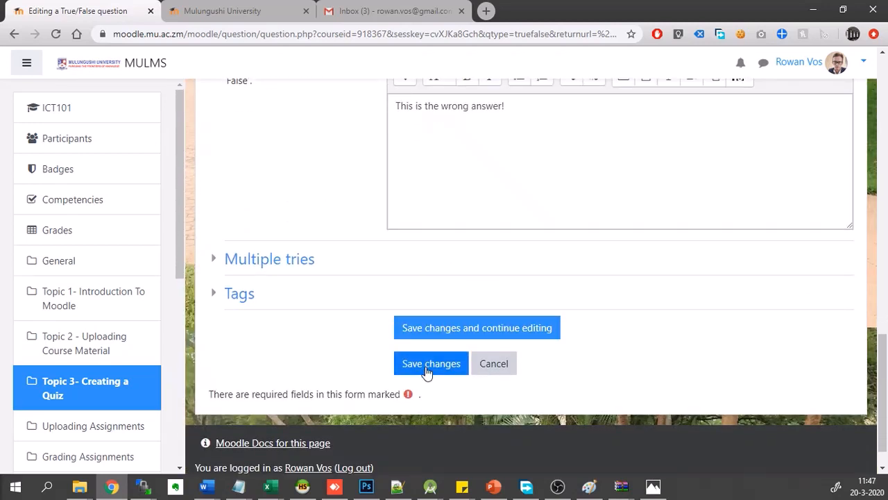
pyautogui.click(427, 371)
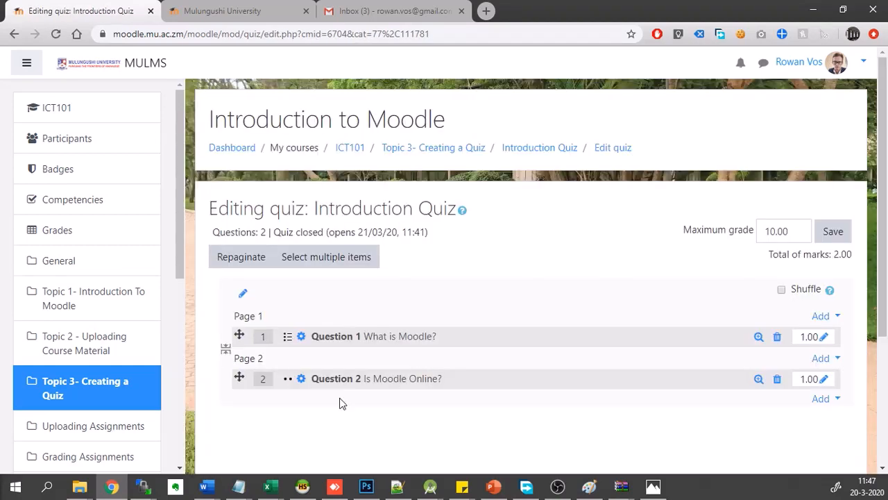
# - Set the Introduction Quiz's maximum grade to 2 and save it
pyautogui.scroll(-3, 373, 371)
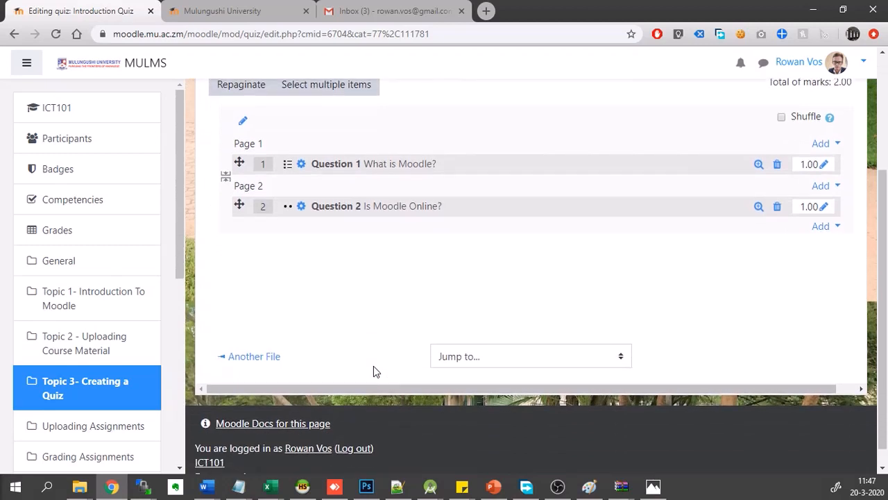
pyautogui.scroll(3, 374, 371)
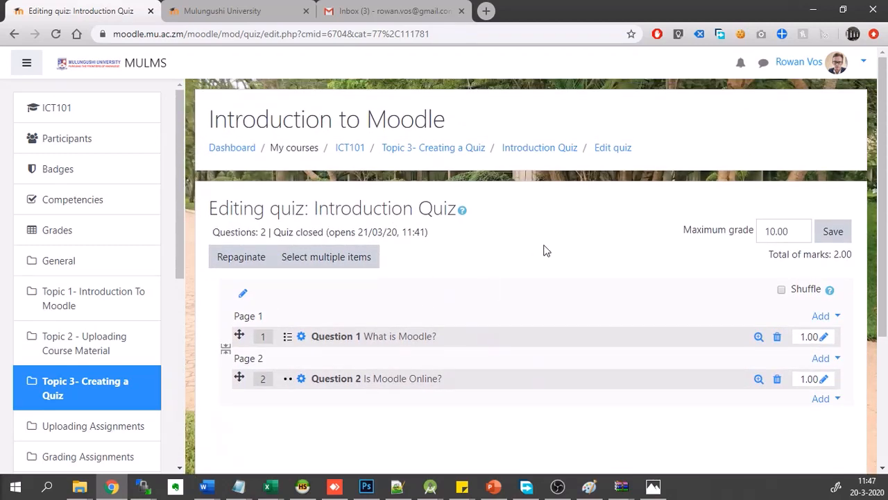
pyautogui.click(771, 231)
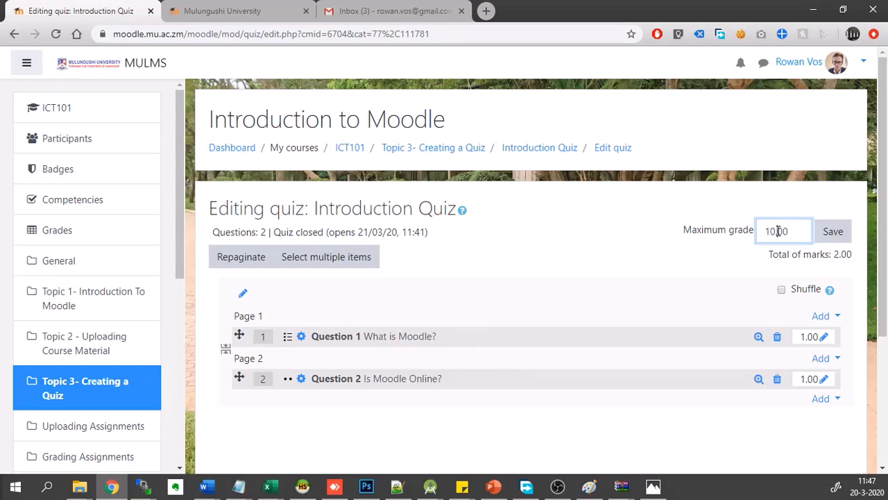
pyautogui.press('BackSpace')
pyautogui.press('BackSpace')
pyautogui.write('2')
pyautogui.click(837, 236)
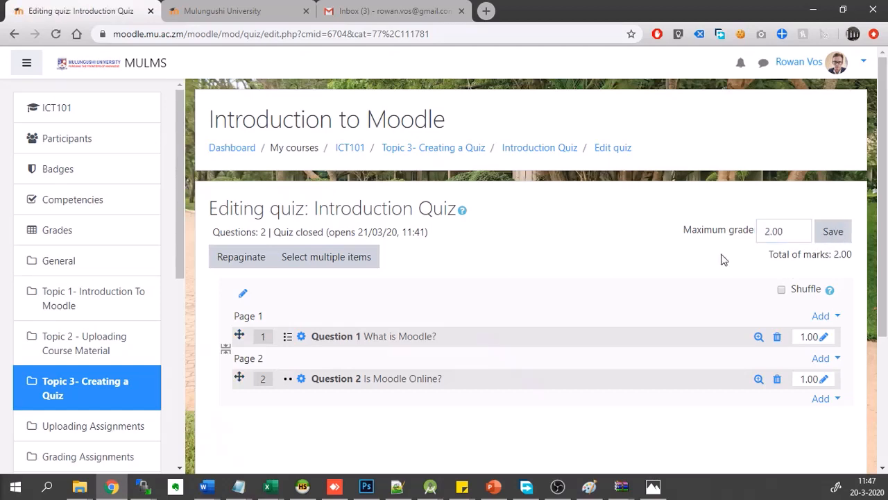
pyautogui.scroll(-3, 666, 264)
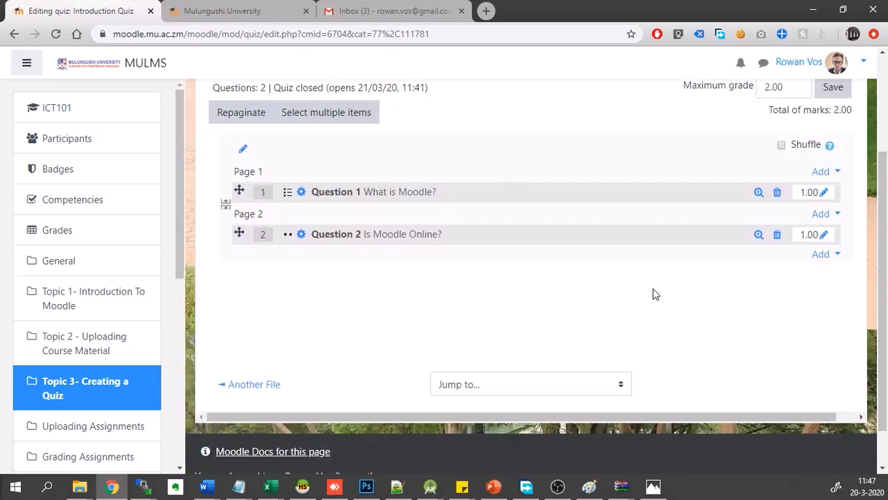
pyautogui.scroll(3, 654, 293)
pyautogui.click(836, 235)
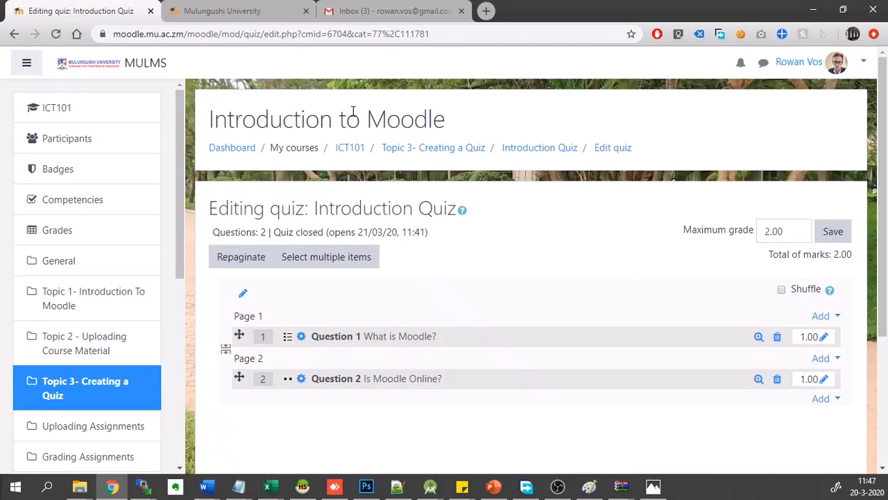
# - Return to the ICT101 course page and review the topics and the materials added to them
pyautogui.click(349, 152)
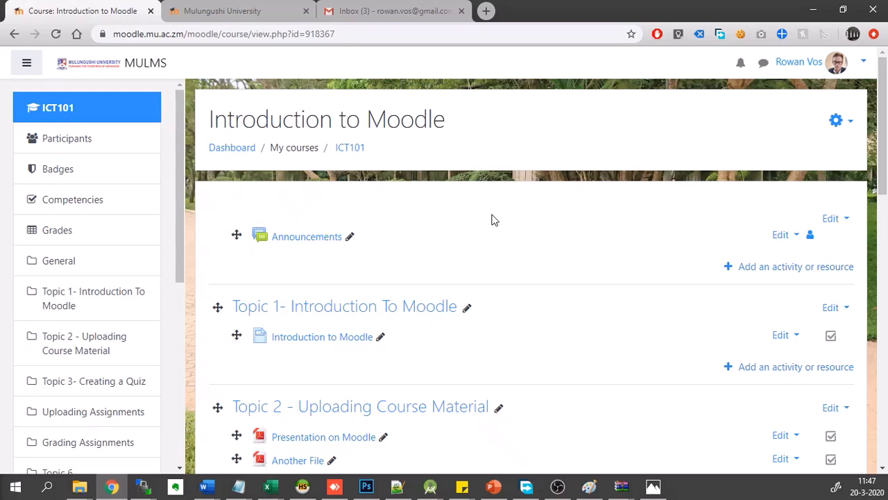
pyautogui.scroll(-3, 491, 220)
pyautogui.scroll(2, 491, 220)
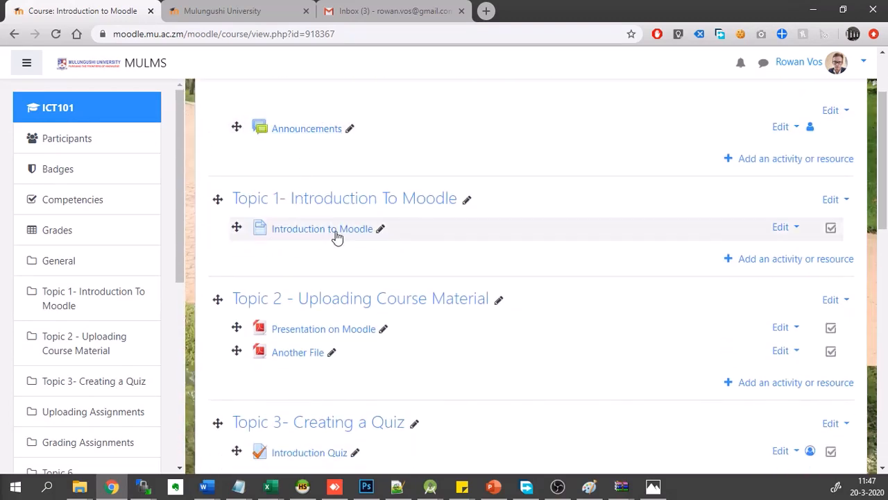
pyautogui.scroll(-1, 308, 234)
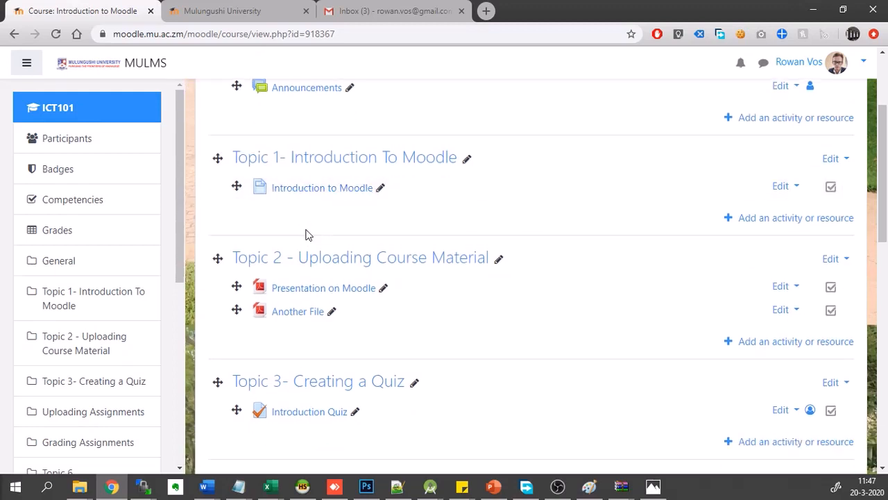
pyautogui.scroll(-1, 292, 310)
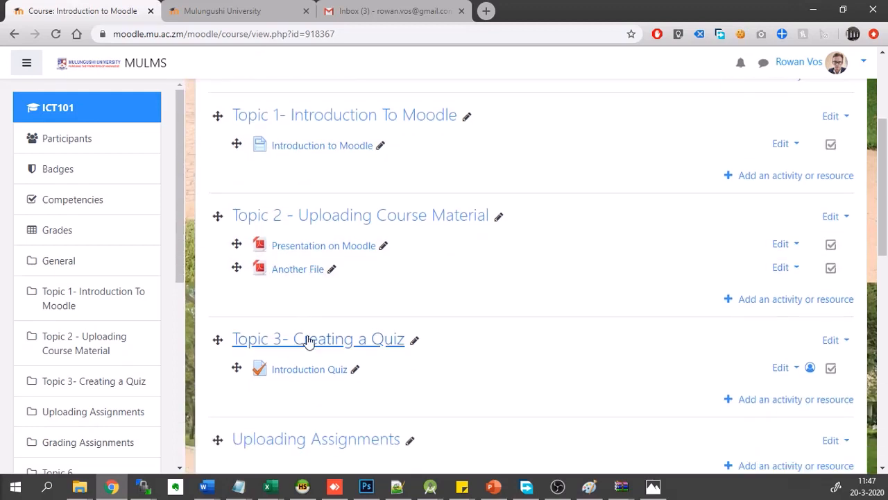
pyautogui.scroll(-1, 304, 378)
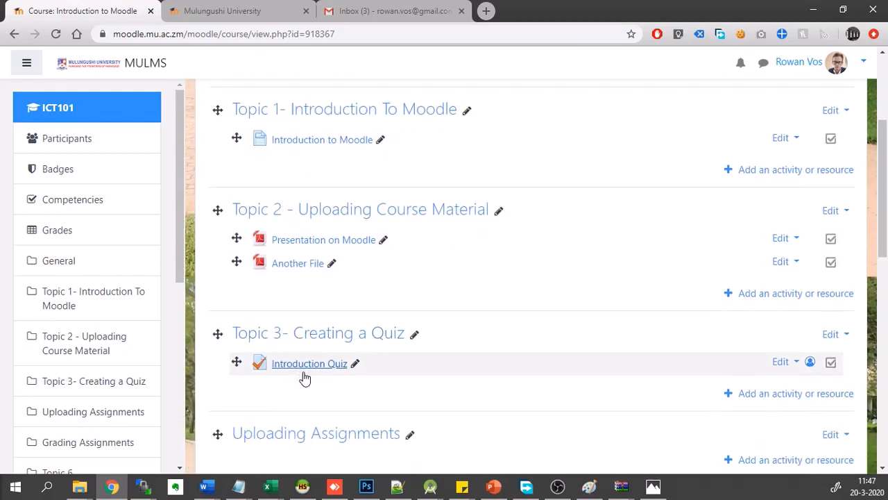
pyautogui.scroll(-1, 347, 384)
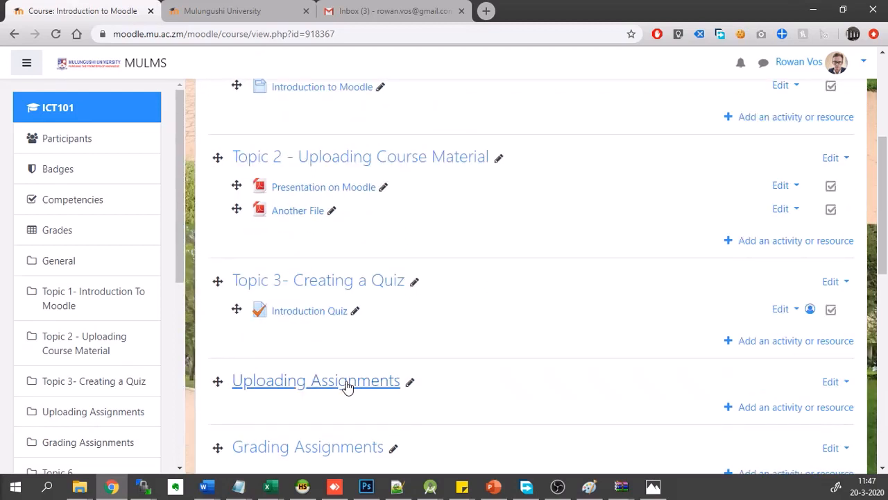
pyautogui.scroll(1, 391, 333)
pyautogui.scroll(-1, 392, 333)
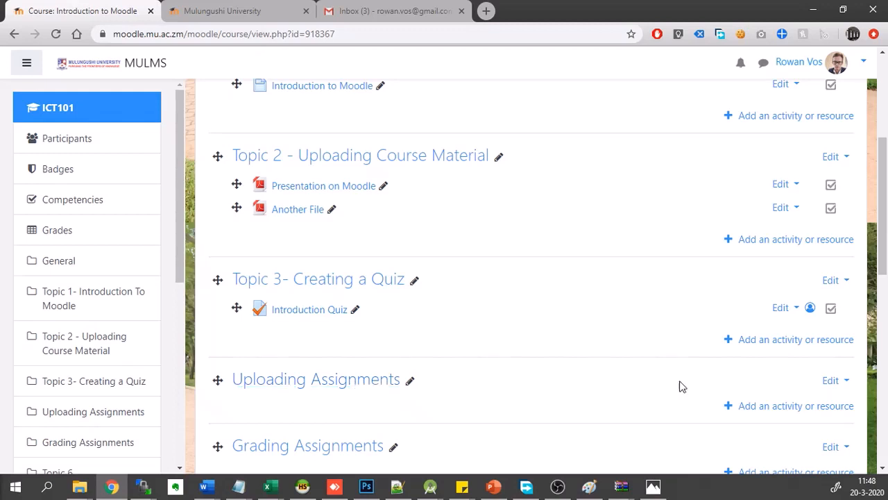
# - Rename the "Uploading Assignments" section as "Topic 4 - Uploading Assignments"
pyautogui.click(410, 382)
pyautogui.click(239, 382)
pyautogui.write('Topic ')
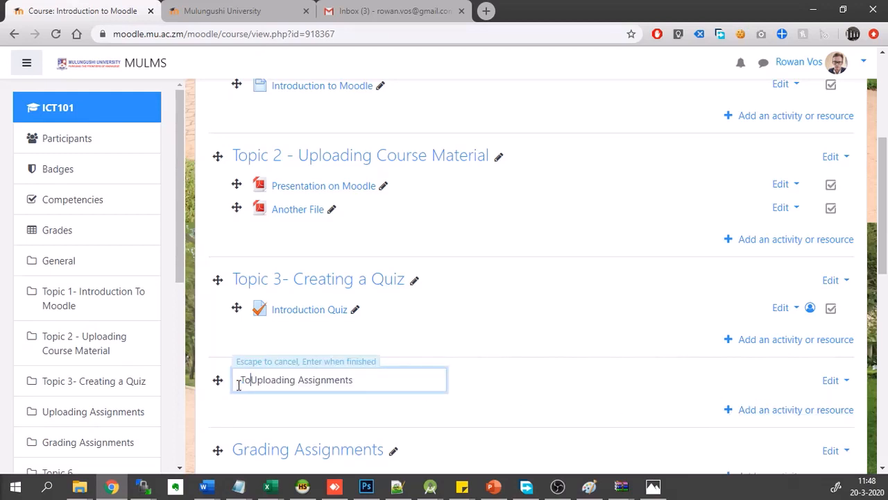
pyautogui.write('4 -')
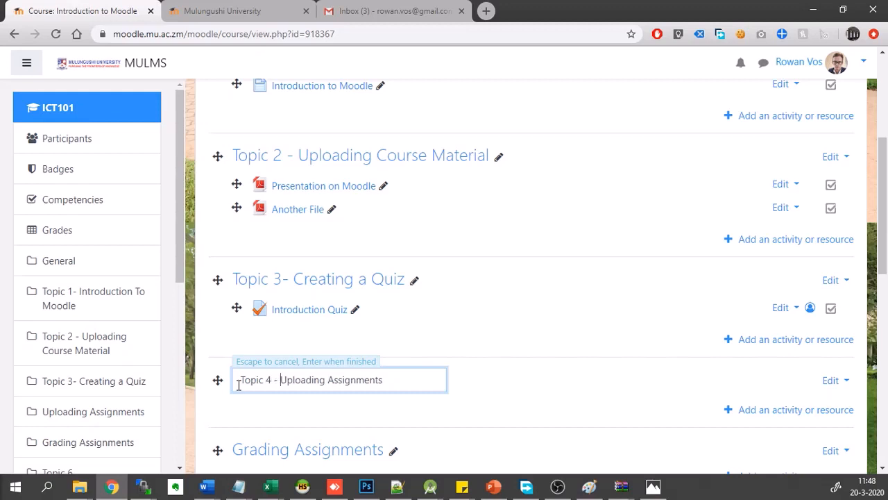
pyautogui.press('Return')
# - Add a new Assignment activity to the Topic 4 section, opening its settings form
pyautogui.scroll(-1, 517, 409)
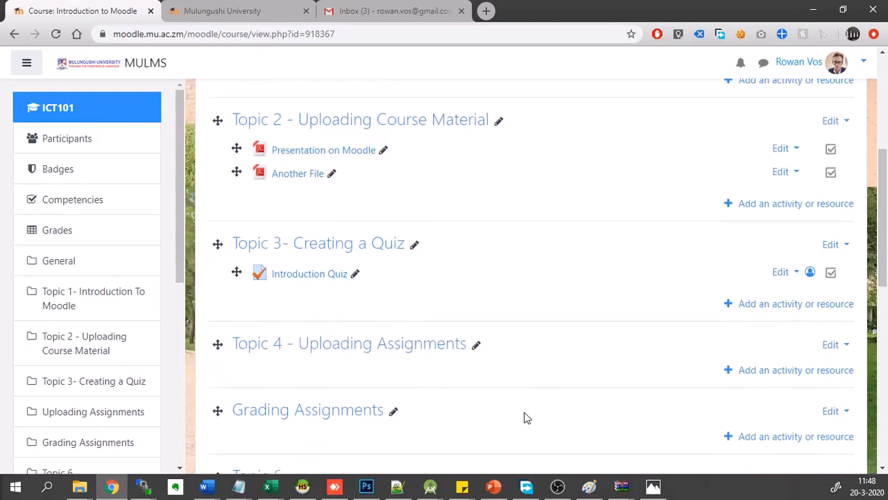
pyautogui.click(762, 358)
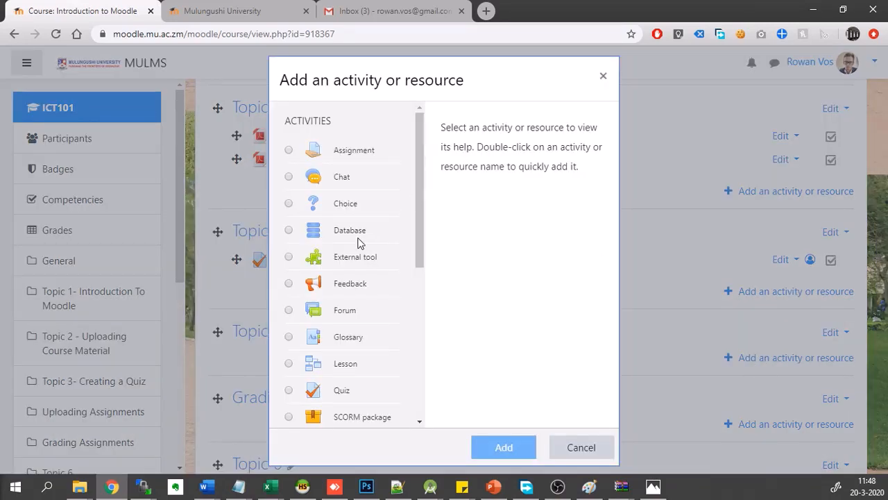
pyautogui.scroll(-4, 359, 241)
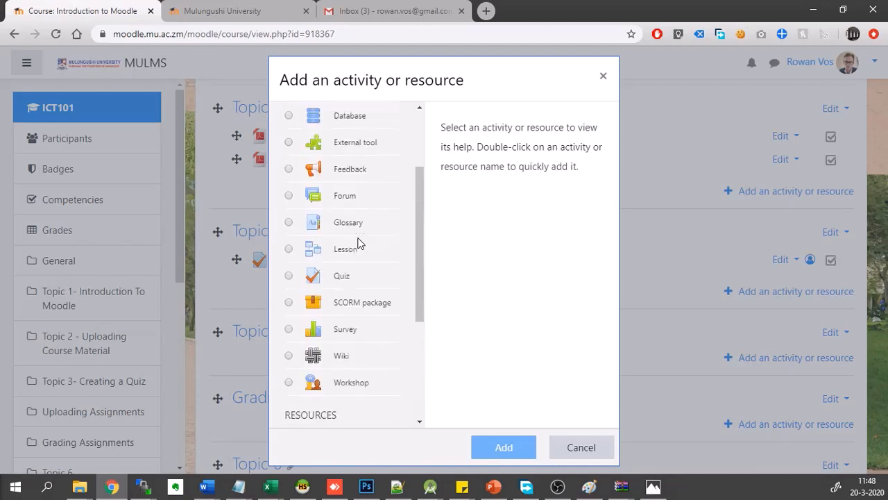
pyautogui.scroll(2, 359, 241)
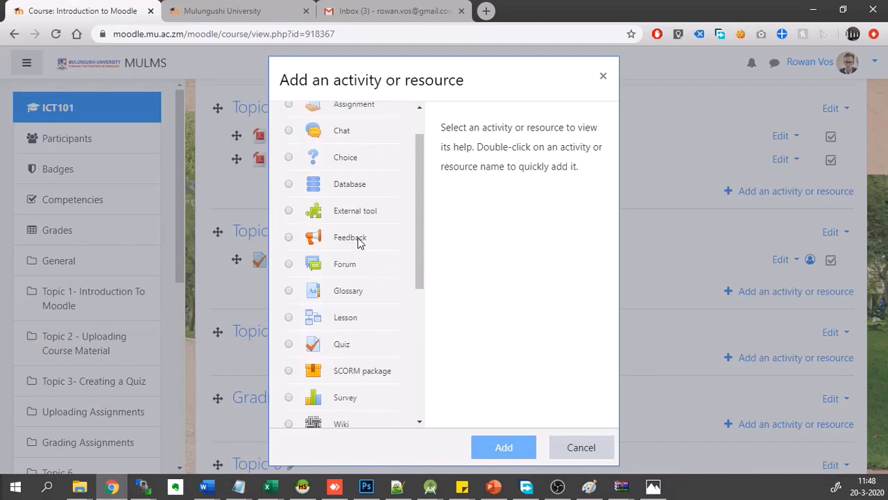
pyautogui.scroll(-1, 358, 242)
pyautogui.scroll(2, 358, 241)
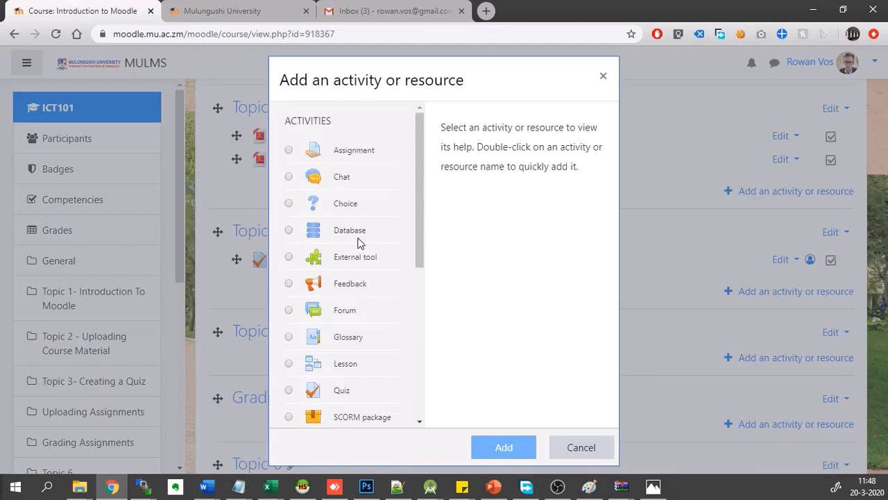
pyautogui.click(288, 150)
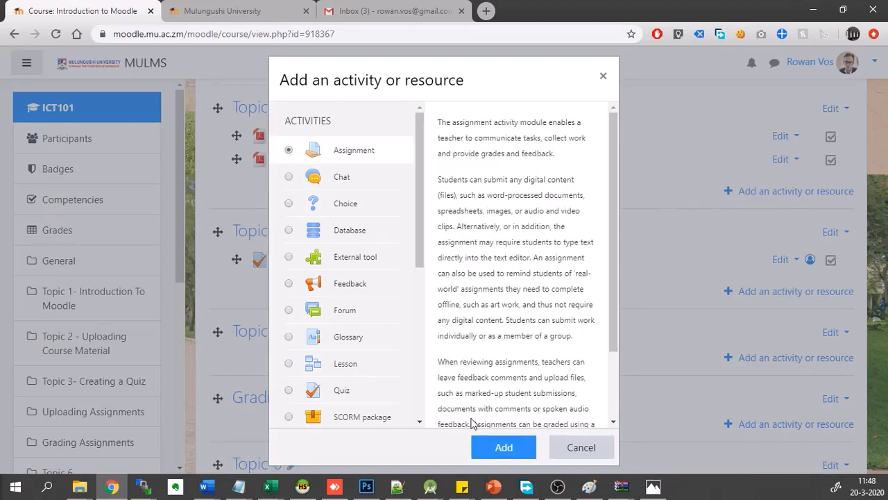
pyautogui.click(505, 450)
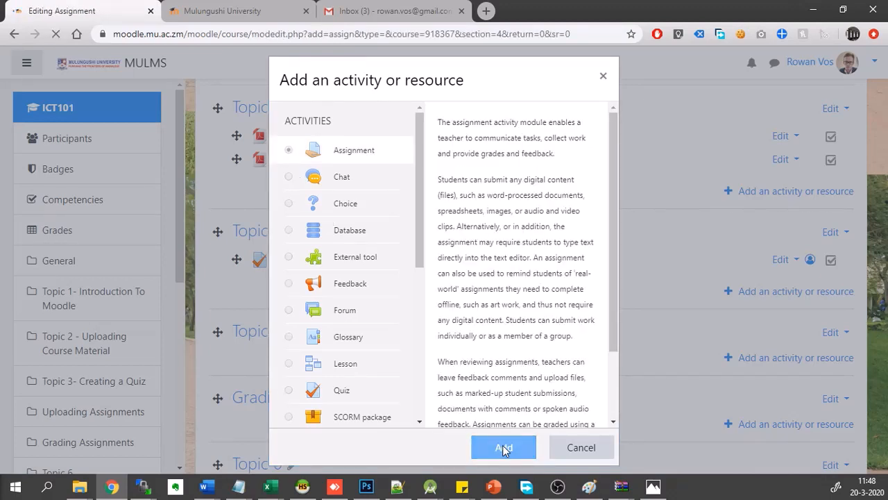
pyautogui.scroll(-1, 397, 275)
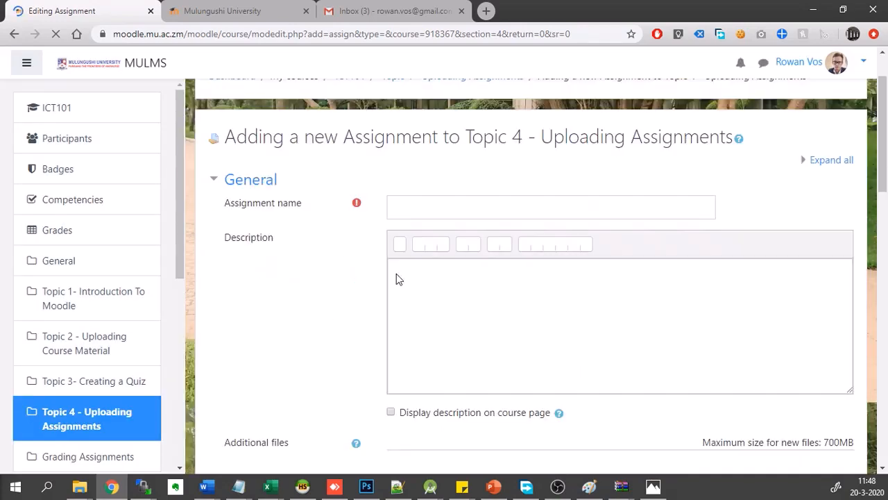
# - Name the new assignment "Research Moodle Assignment"
pyautogui.click(435, 208)
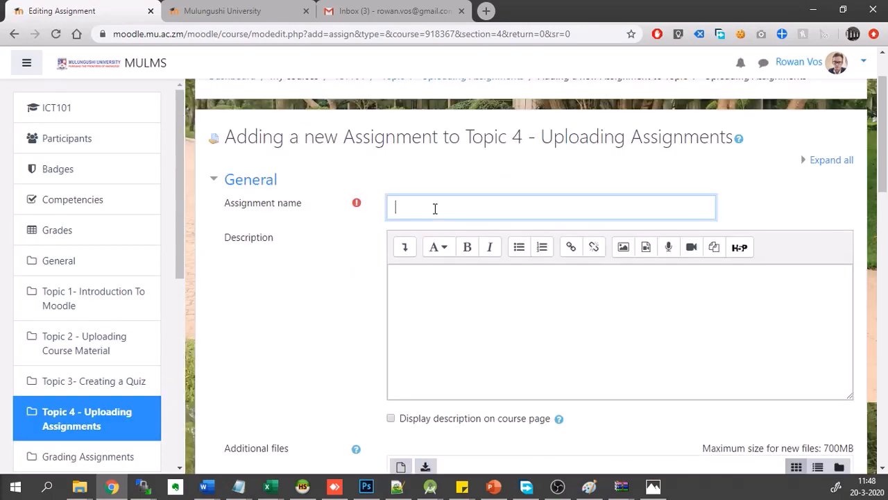
pyautogui.write('Research')
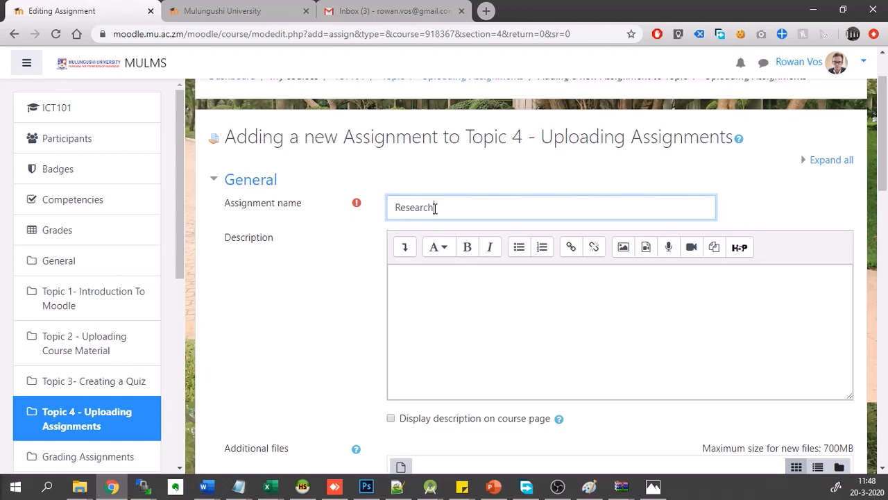
pyautogui.write(' Moodle Assignment')
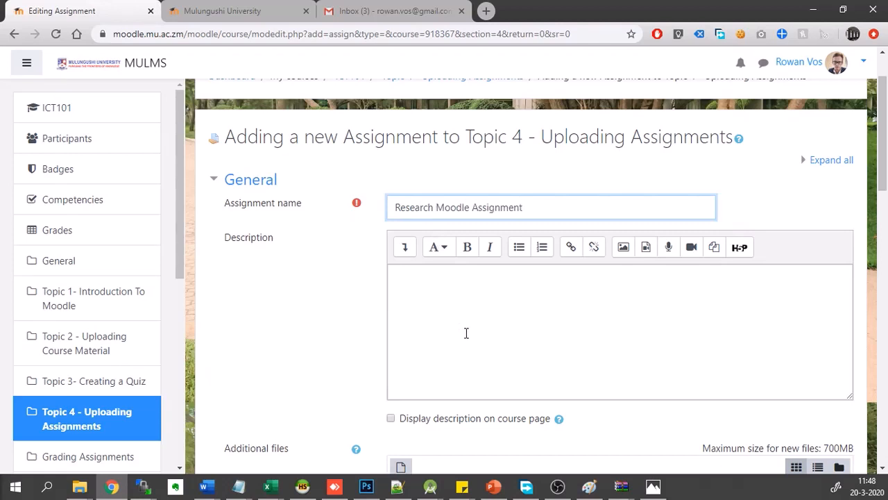
# - Enter the assignment description "This assignment is a research assignment. Please research Moodle!"
pyautogui.click(467, 336)
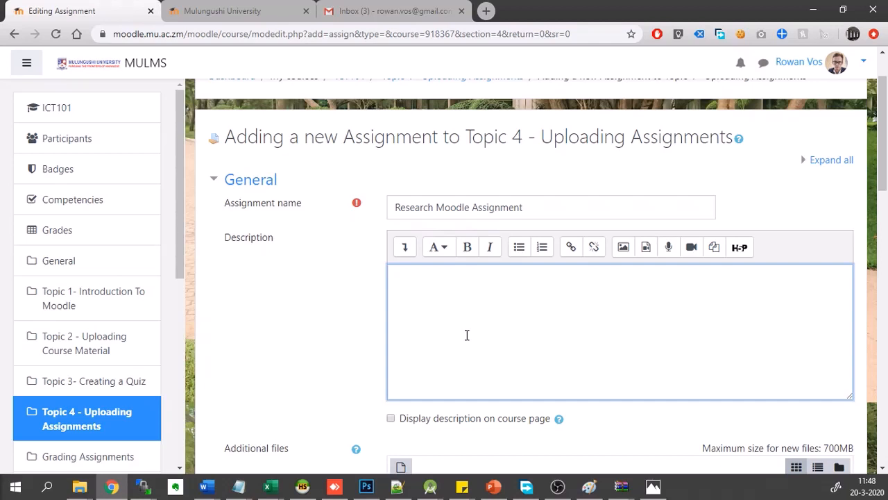
pyautogui.write('This assignment is')
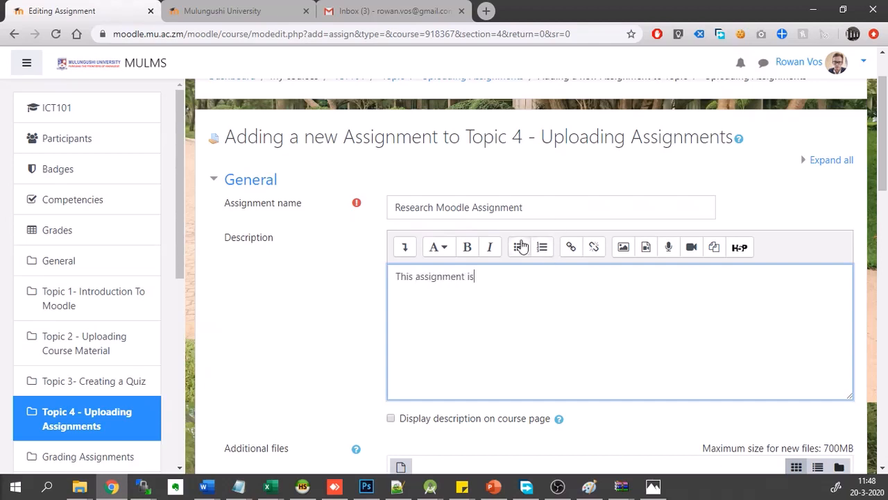
pyautogui.write(' a research assign')
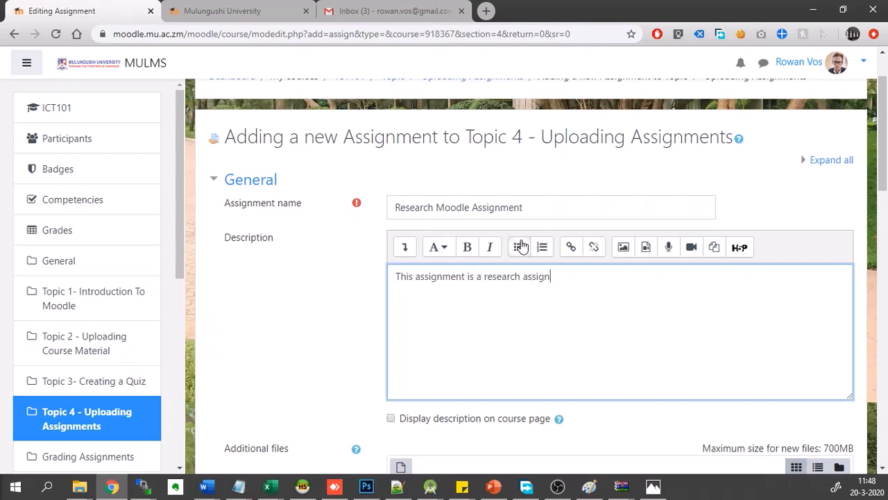
pyautogui.write('ment. Please rea')
pyautogui.write('ear')
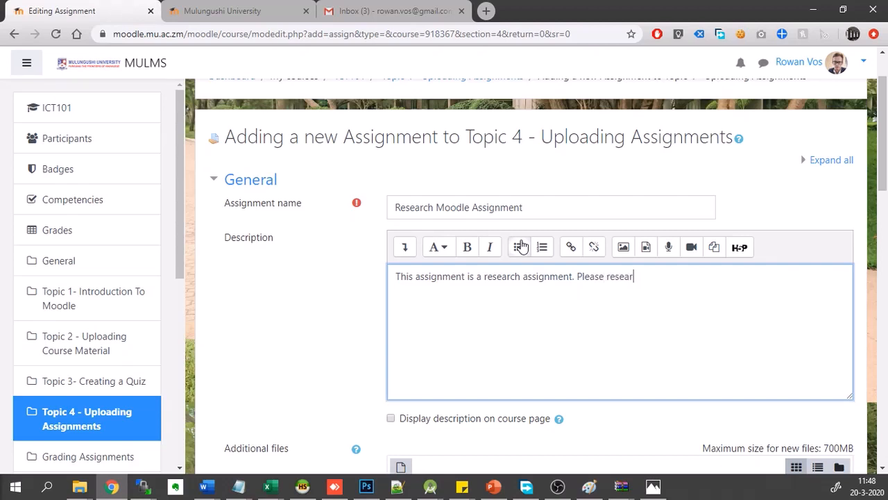
pyautogui.write('ch Moodle!')
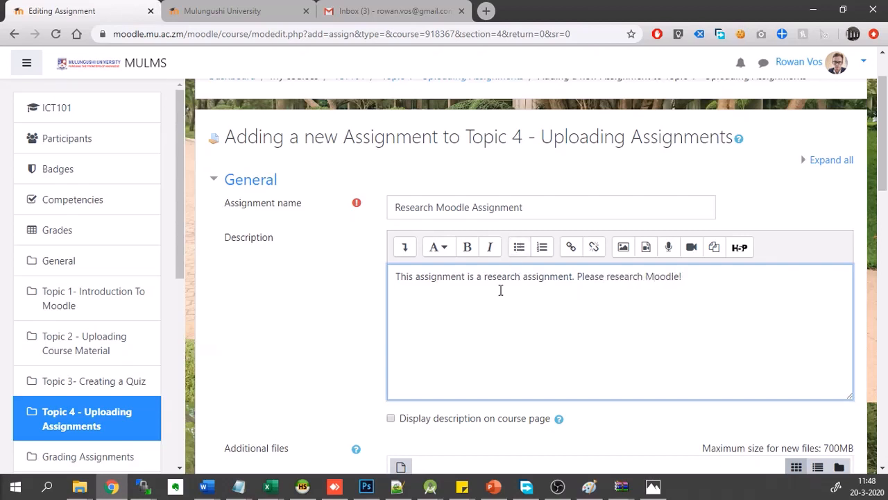
# - Attach the Word document whose name starts with "29 - ICT Mulu" to the assignment's additional files
pyautogui.scroll(-4, 492, 323)
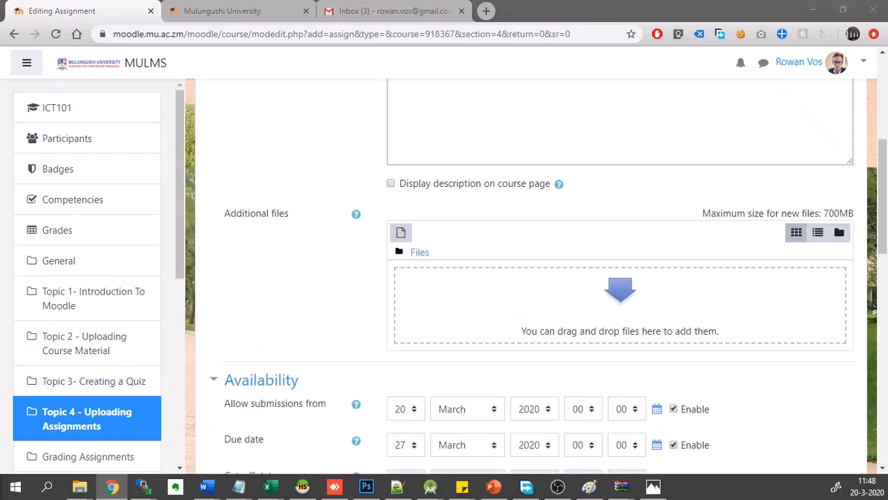
pyautogui.moveTo(0, 389); pyautogui.dragTo(462, 312)
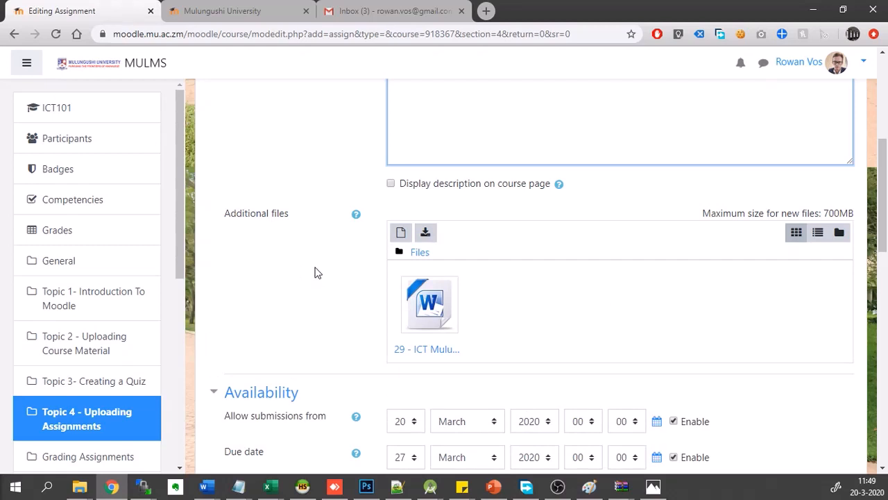
# - Review the assignment's availability and submission settings, keeping submissions allowed from 20 March 2020, and save it, returning to the course
pyautogui.scroll(-3, 315, 272)
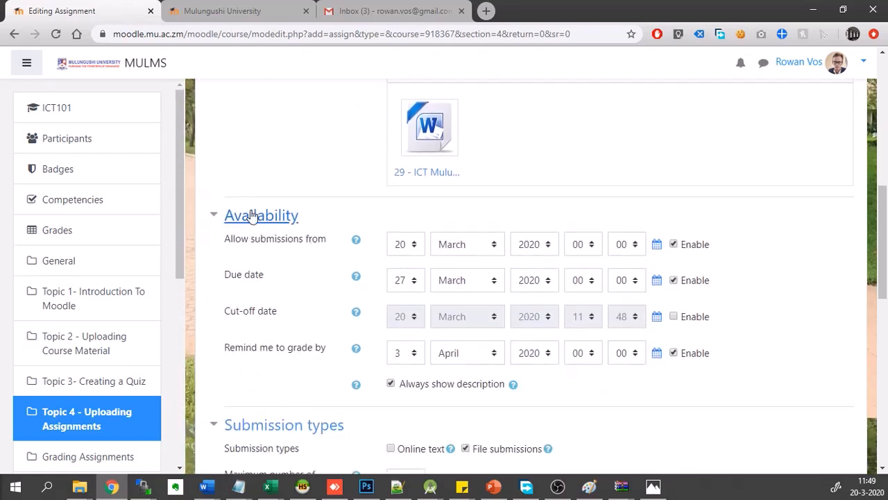
pyautogui.click(404, 244)
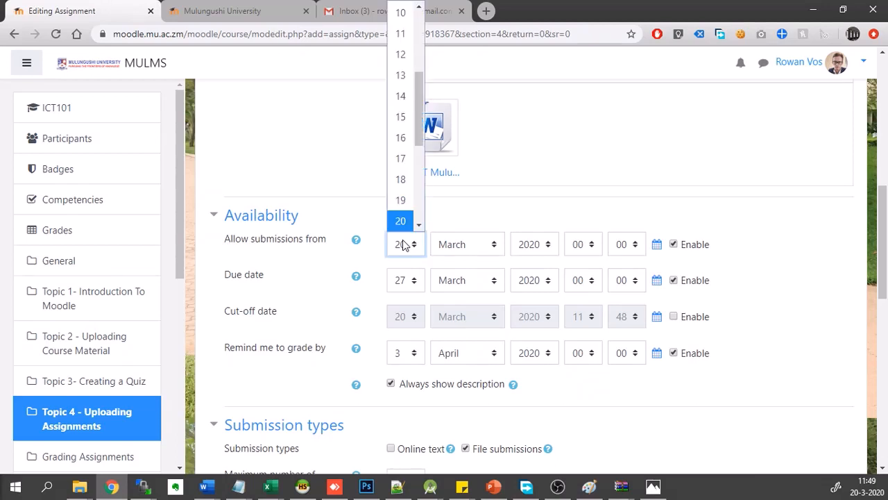
pyautogui.click(401, 200)
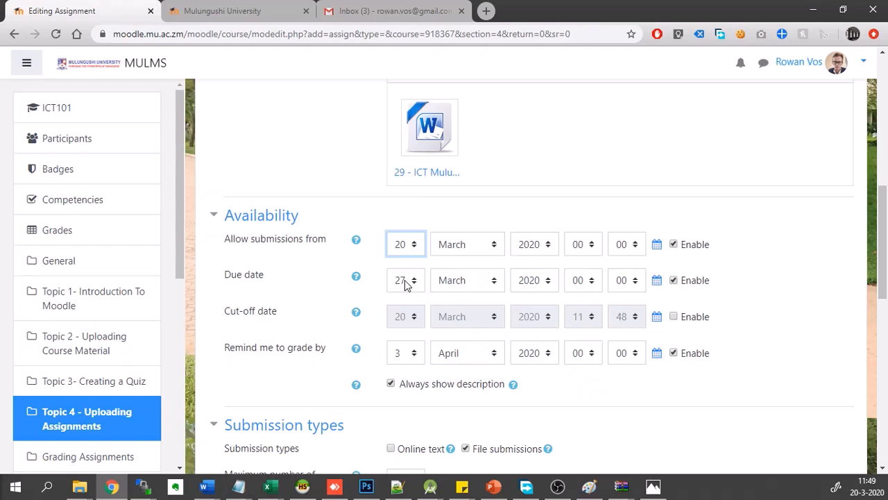
pyautogui.scroll(-1, 278, 357)
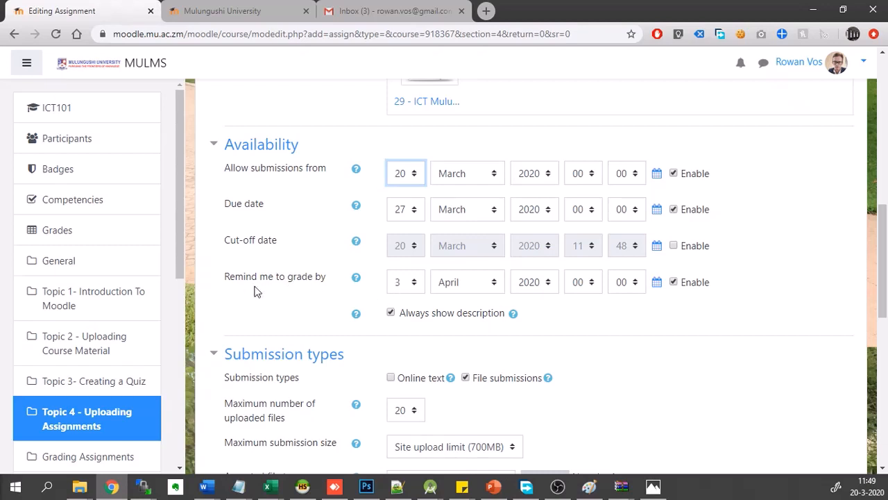
pyautogui.scroll(-1, 254, 292)
pyautogui.scroll(-2, 254, 291)
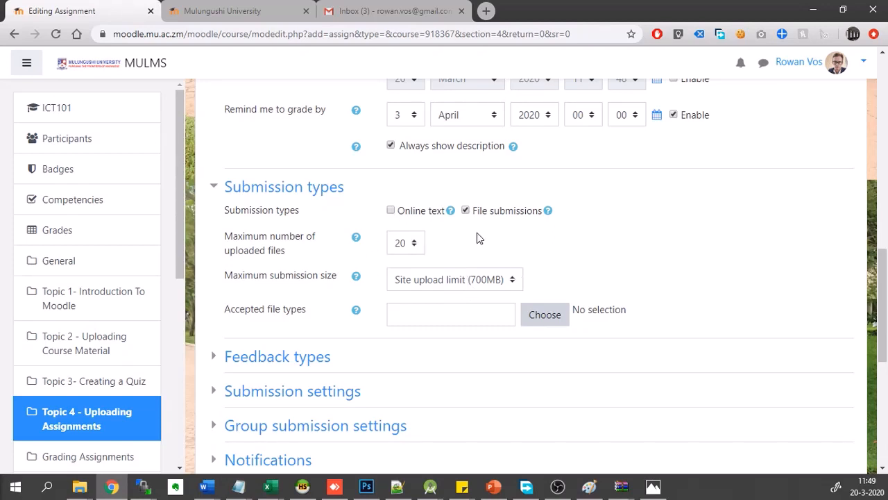
pyautogui.scroll(-3, 476, 236)
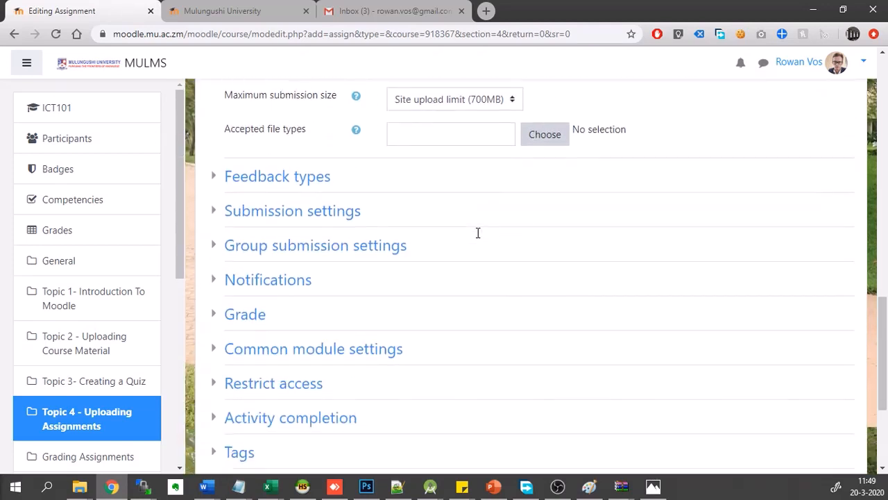
pyautogui.scroll(-1, 477, 234)
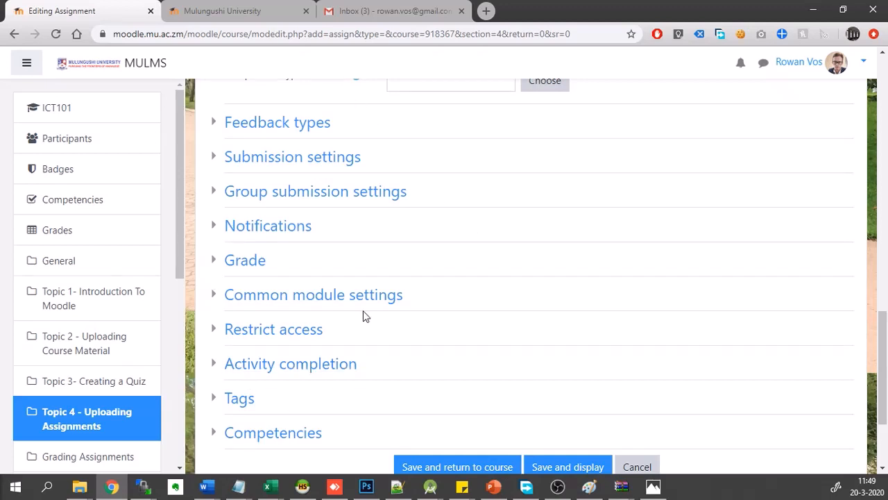
pyautogui.scroll(-2, 328, 202)
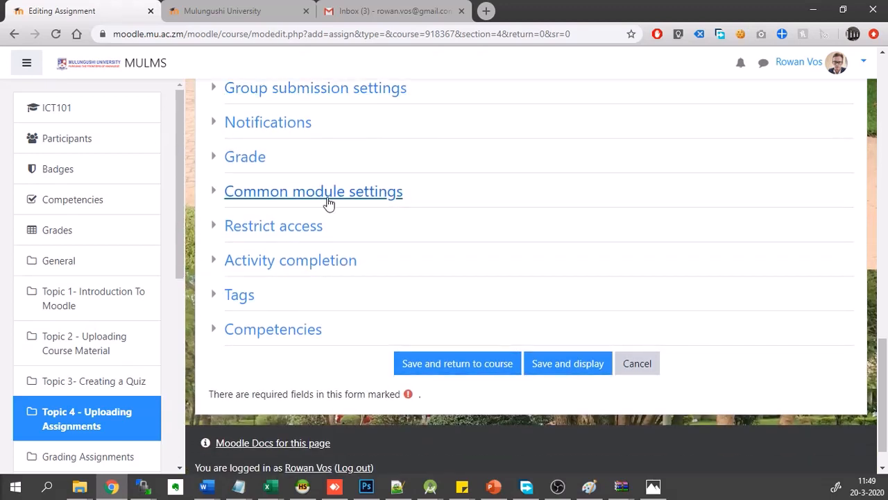
pyautogui.click(448, 368)
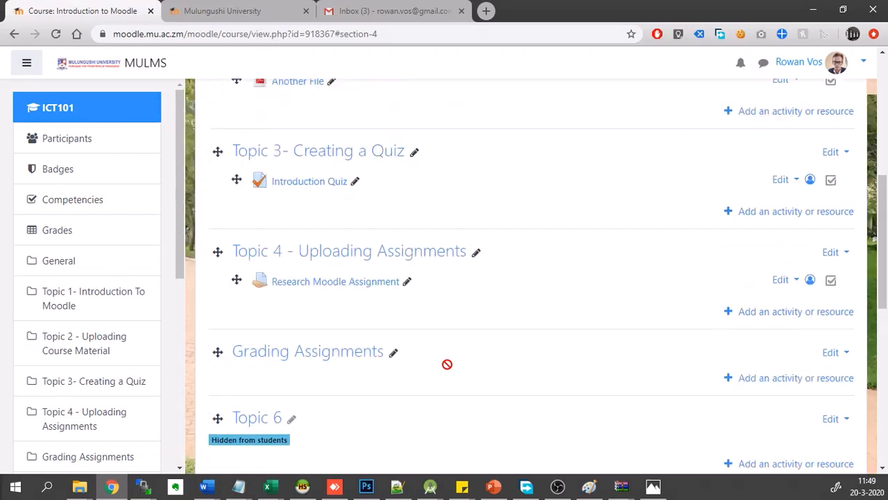
# - Switch to the Student role to preview the ICT101 course
pyautogui.scroll(2, 447, 363)
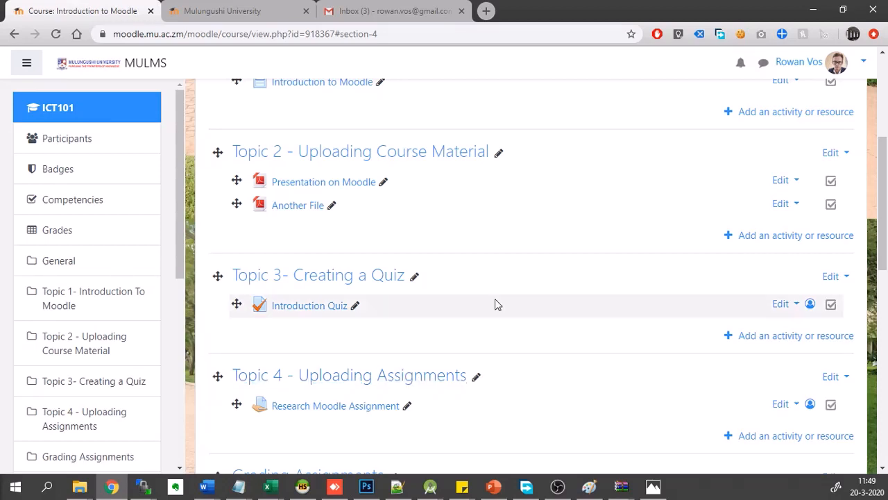
pyautogui.scroll(2, 510, 294)
pyautogui.scroll(2, 510, 293)
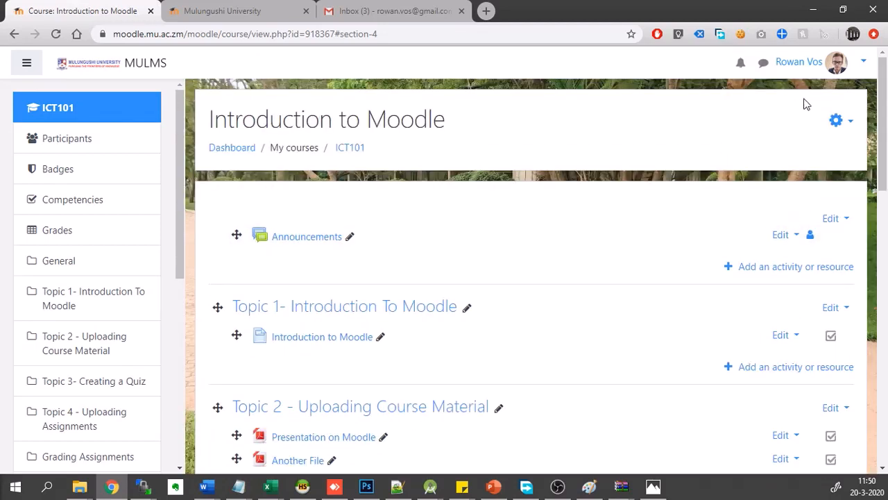
pyautogui.click(863, 66)
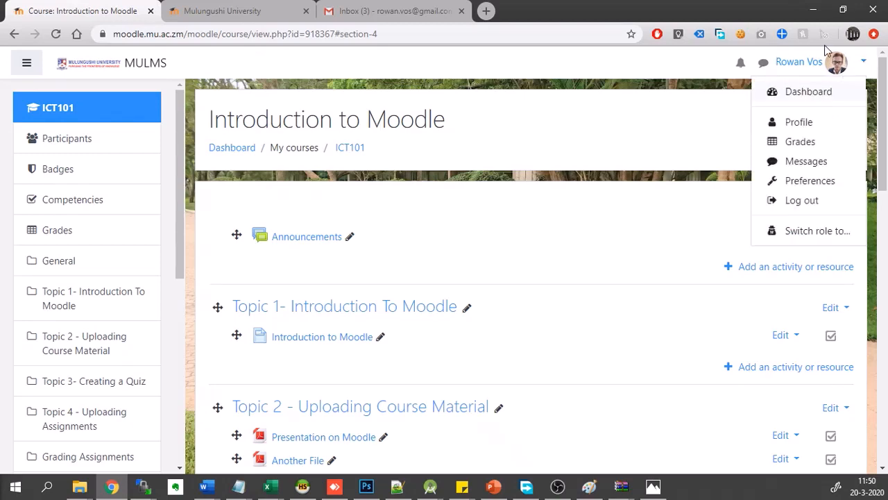
pyautogui.click(793, 233)
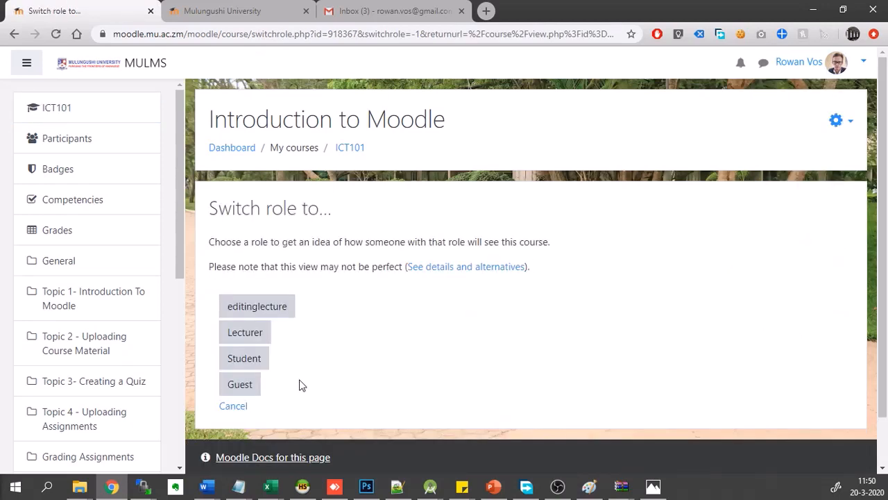
pyautogui.click(260, 368)
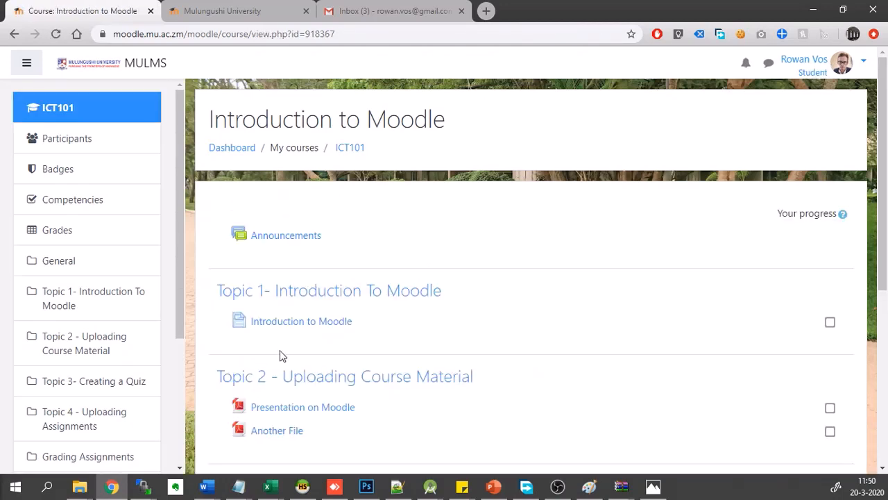
# - View the "Introduction to Moodle" page under Topic 1 as a student and return to the ICT101 course page
pyautogui.scroll(-1, 515, 307)
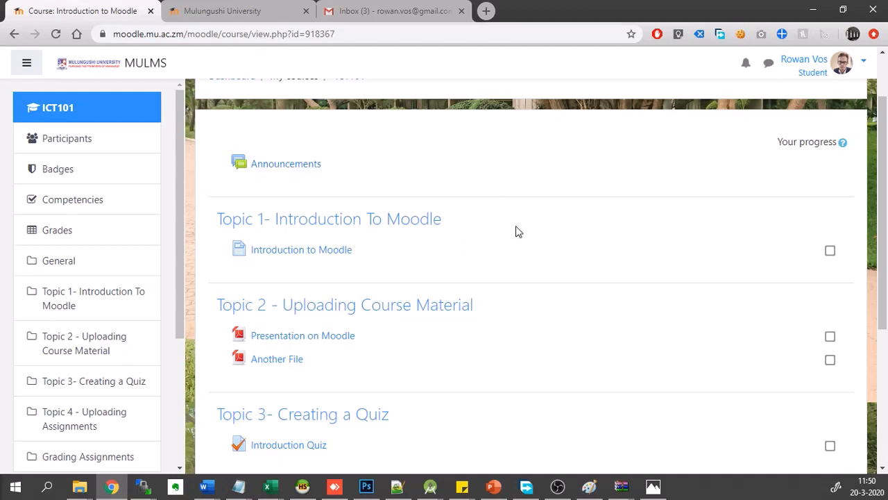
pyautogui.scroll(-1, 515, 226)
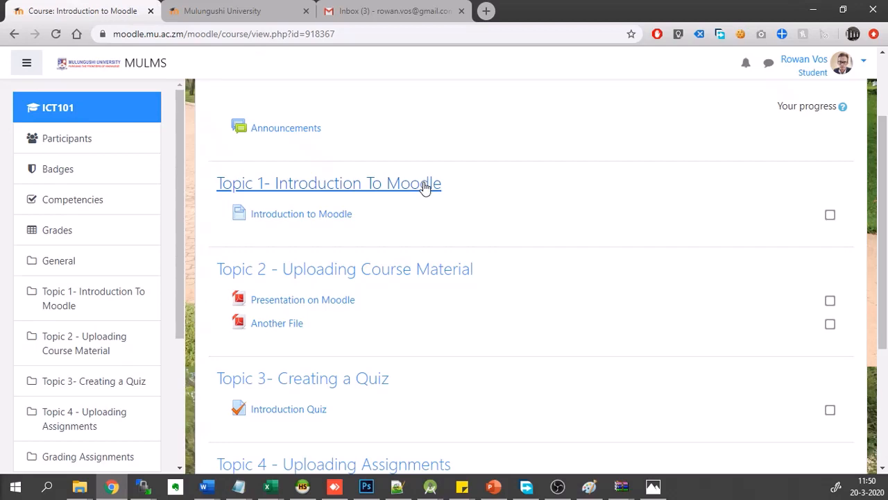
pyautogui.click(299, 218)
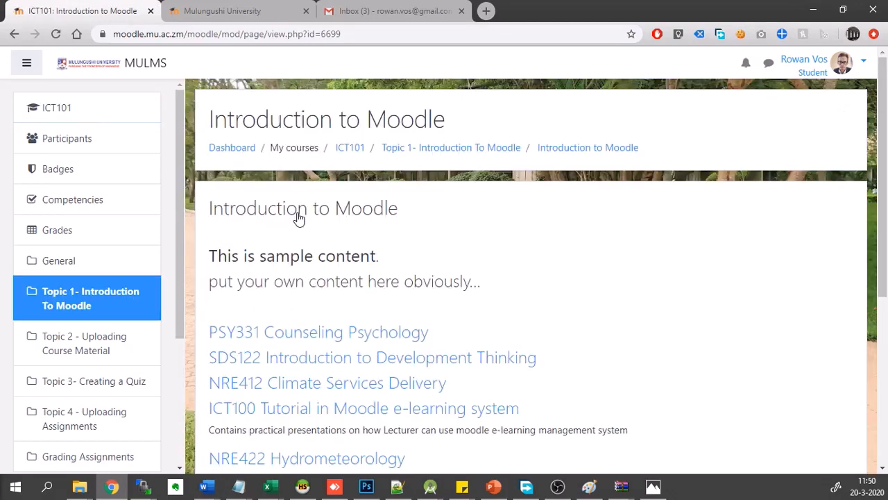
pyautogui.scroll(-1, 444, 251)
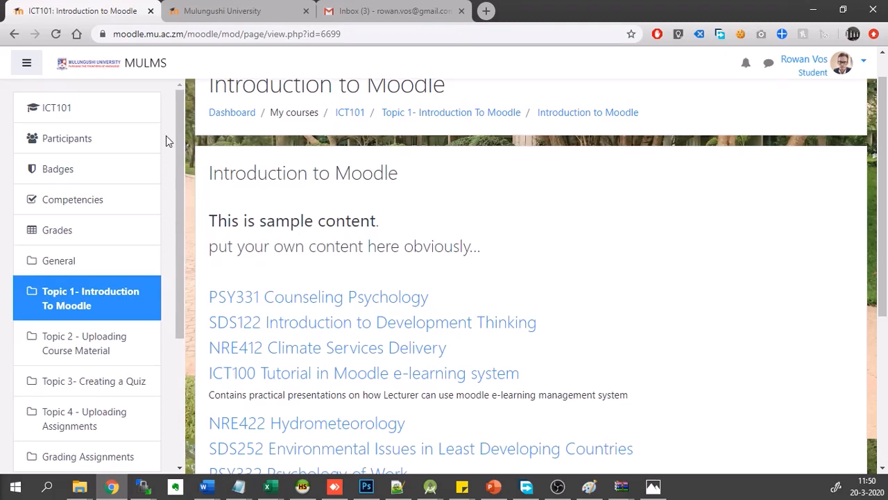
pyautogui.click(136, 119)
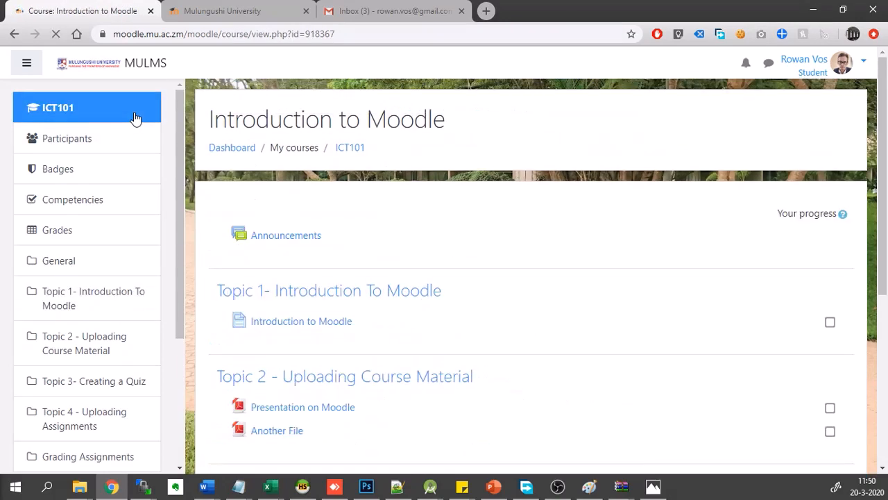
# - Open the "Presentation on Moodle" PDF under Topic 2 to check its content, and go back to the course page
pyautogui.scroll(-3, 472, 260)
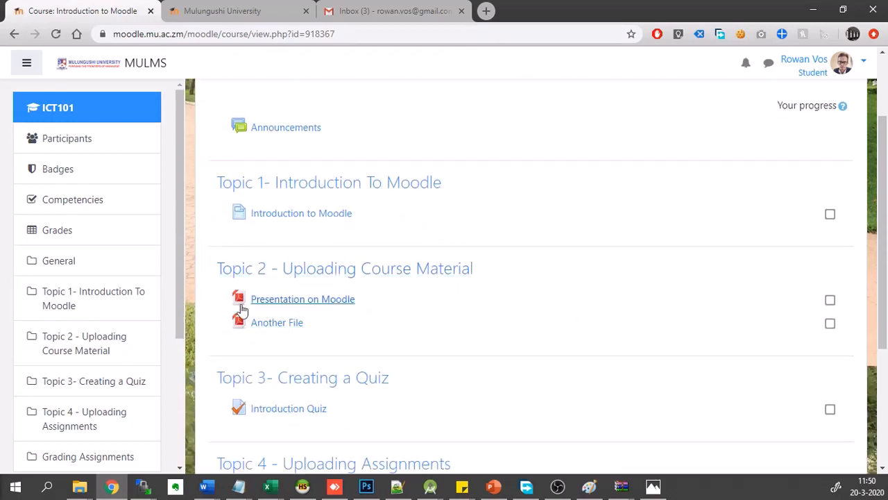
pyautogui.click(270, 308)
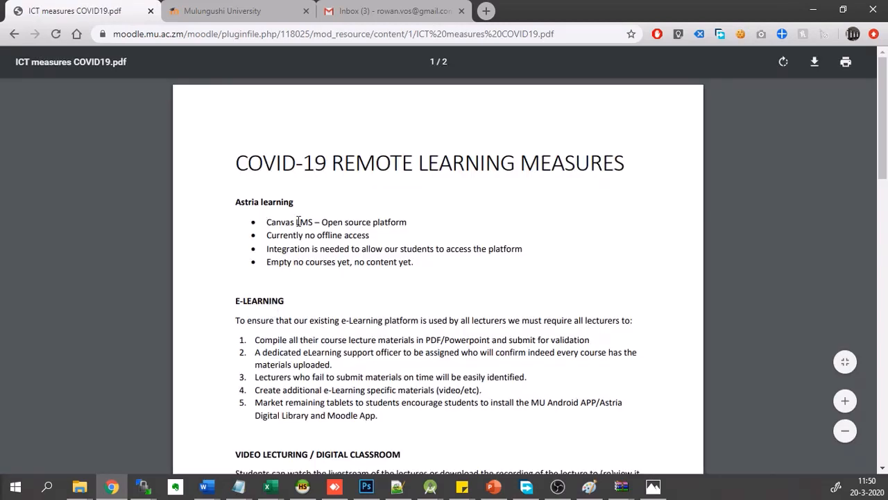
pyautogui.click(15, 35)
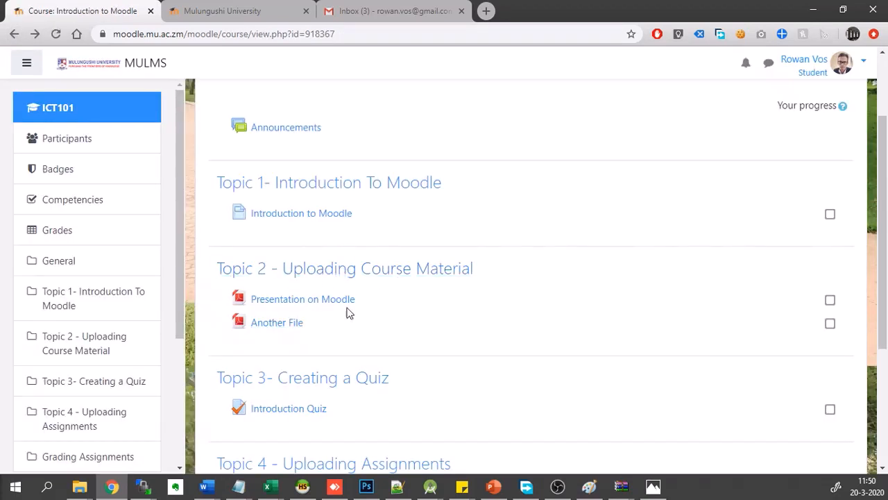
# - Open the Introduction Quiz under Topic 3 and examine its availability dates, time limit and grading method as a student
pyautogui.scroll(-1, 476, 317)
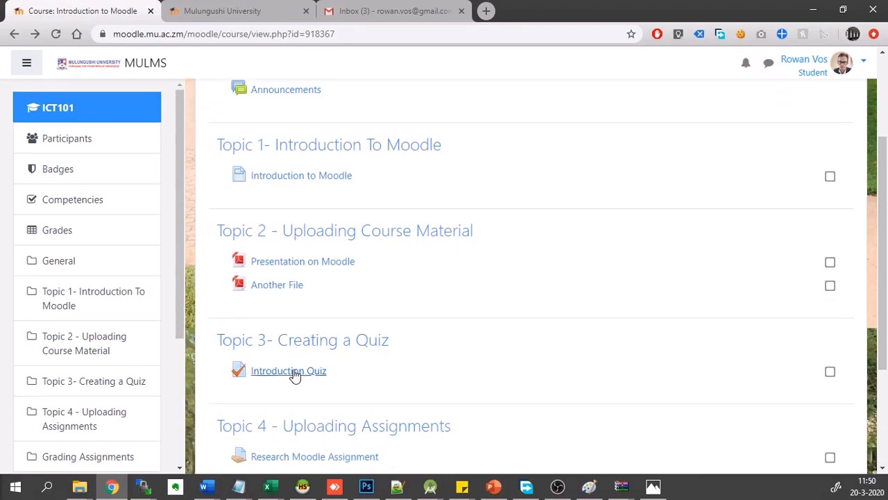
pyautogui.click(275, 375)
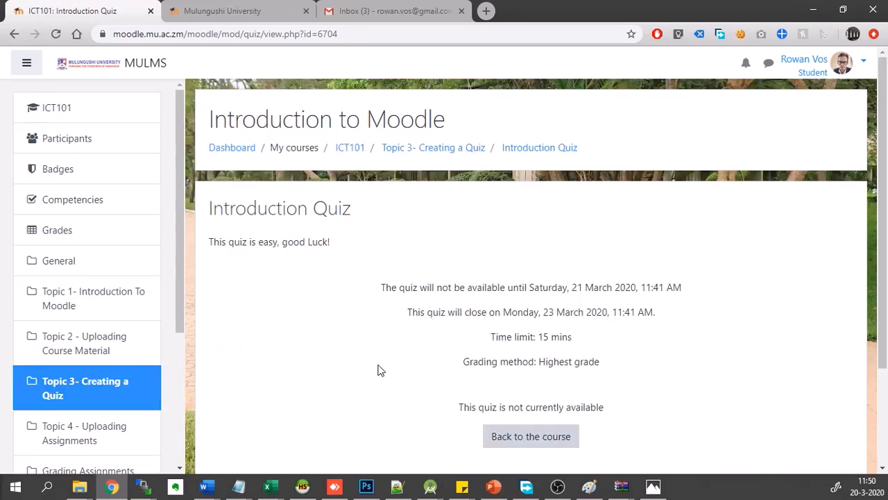
pyautogui.scroll(-1, 379, 370)
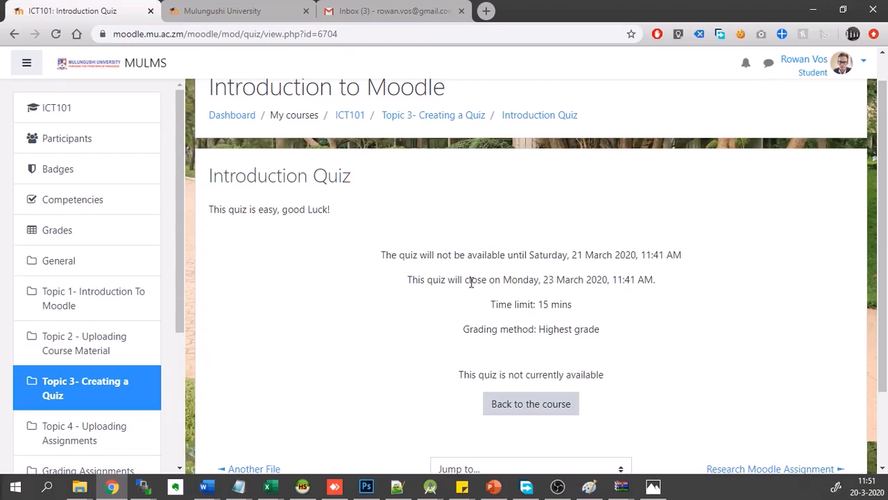
# - Leave the quiz and open the Research Moodle Assignment under Topic 4 to examine its attached file, due date and submission status as a student
pyautogui.click(544, 410)
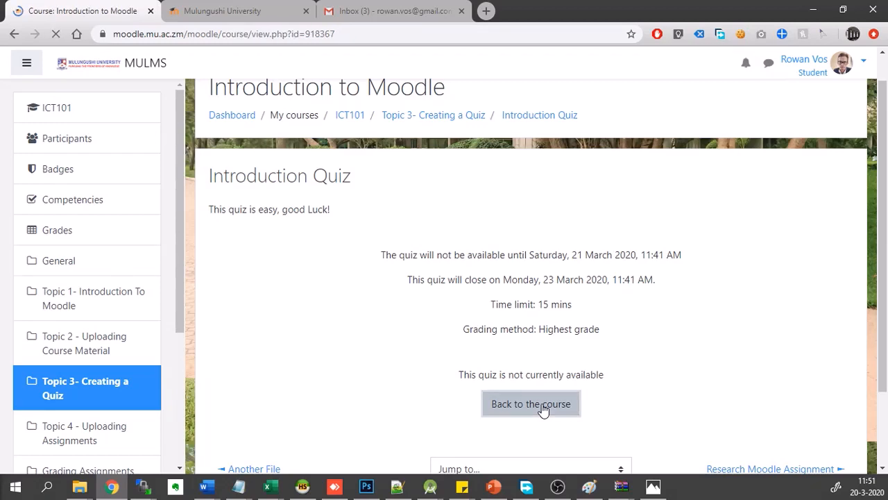
pyautogui.scroll(-2, 543, 410)
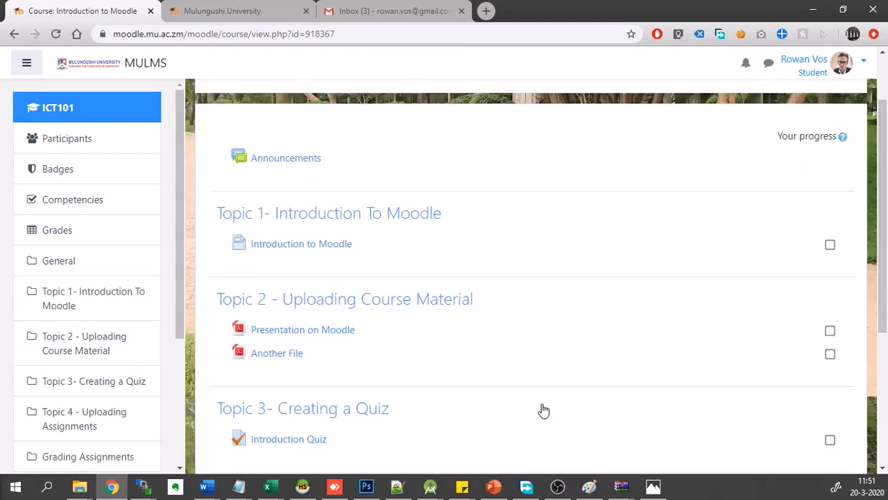
pyautogui.scroll(-1, 369, 373)
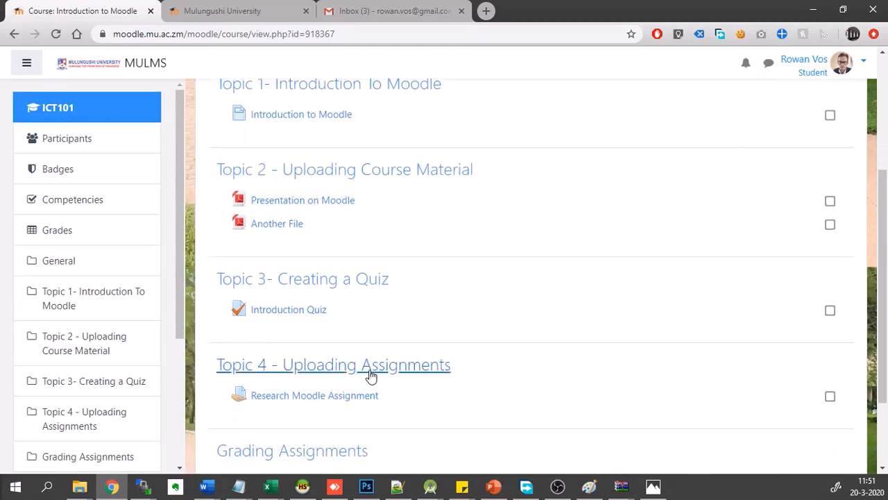
pyautogui.click(284, 395)
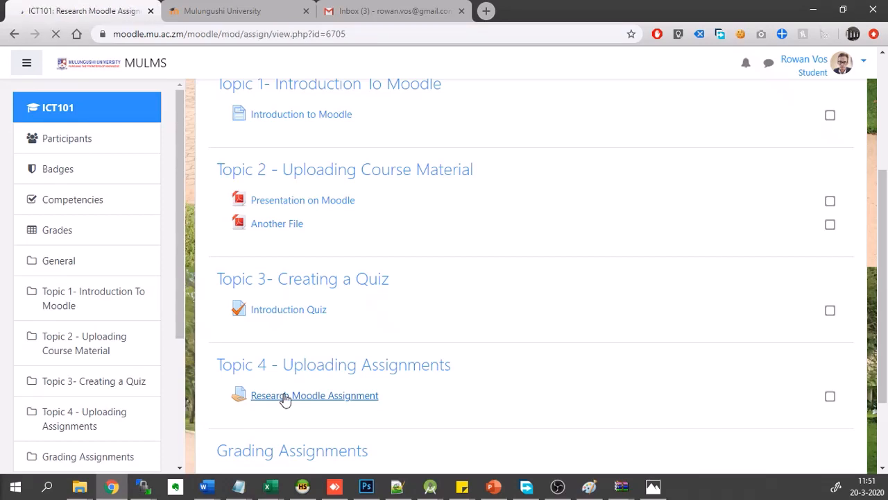
pyautogui.scroll(-1, 445, 396)
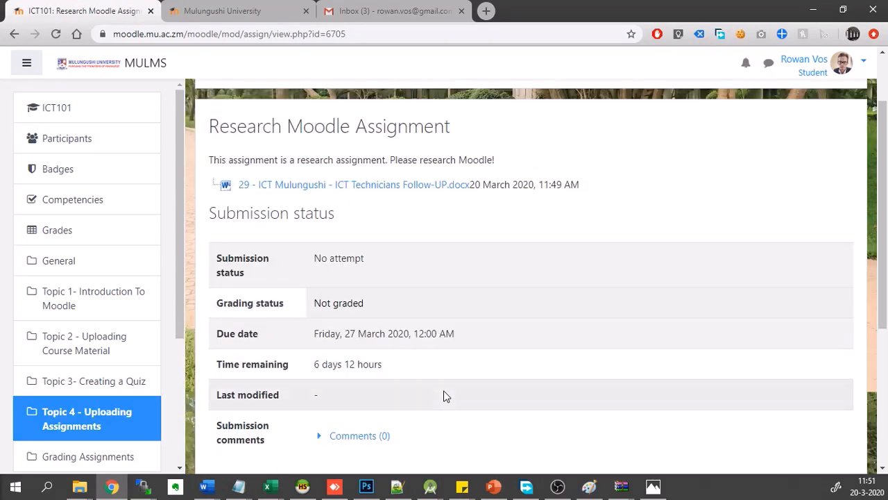
pyautogui.scroll(-1, 445, 396)
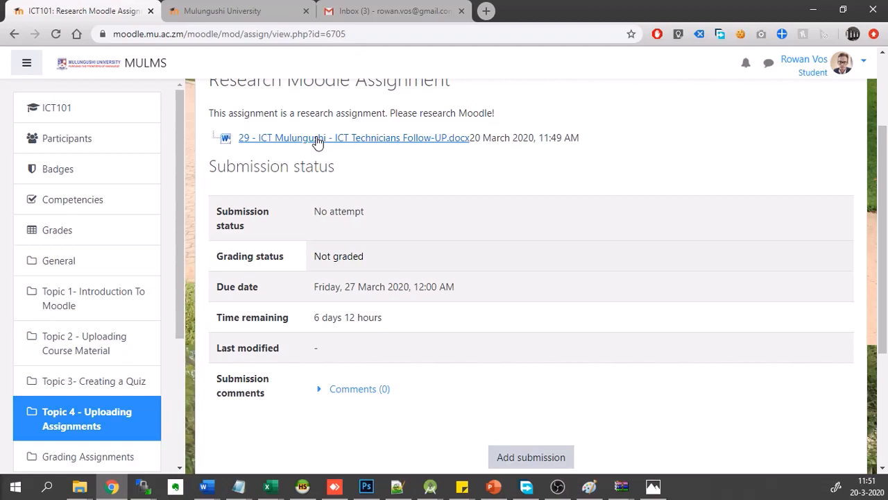
pyautogui.scroll(-1, 458, 309)
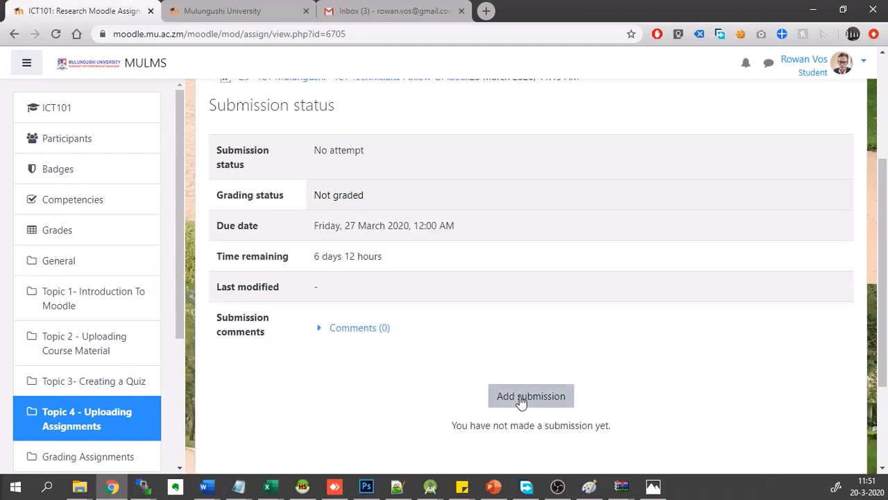
pyautogui.scroll(2, 521, 401)
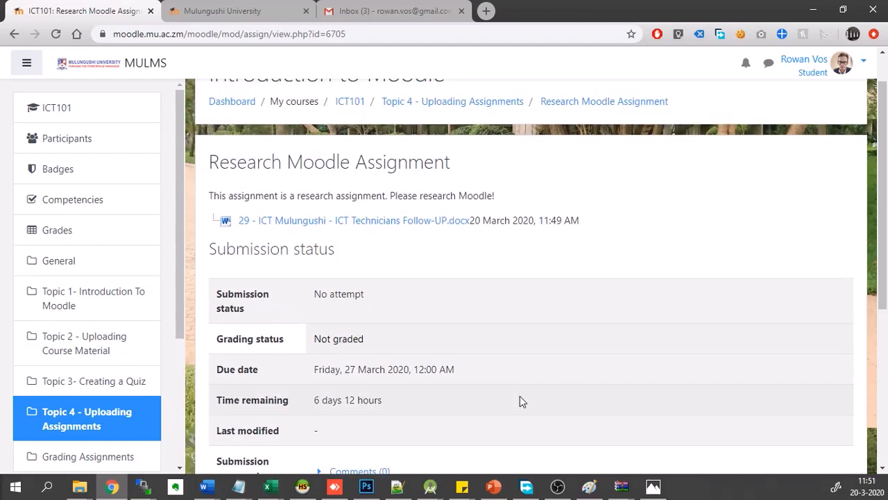
pyautogui.scroll(-1, 522, 401)
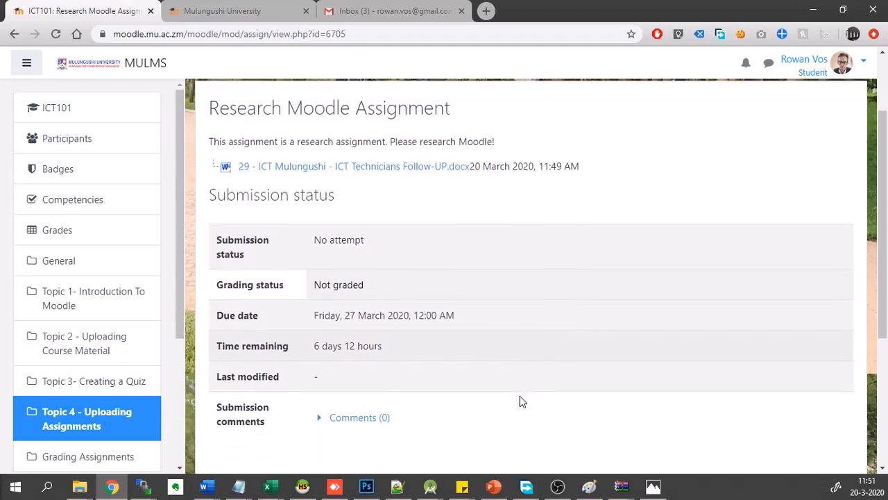
pyautogui.scroll(1, 522, 401)
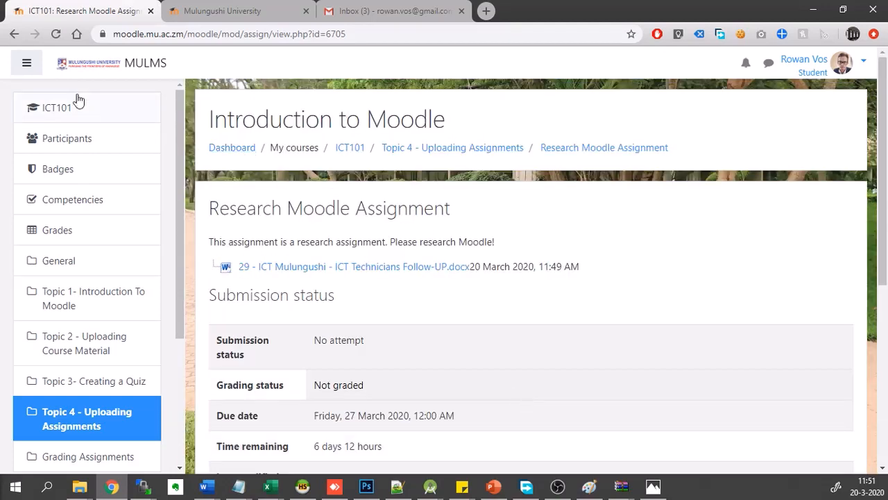
# - Return to the ICT101 course page and review the activities listed under Topics 1 to 4 as a student
pyautogui.click(50, 112)
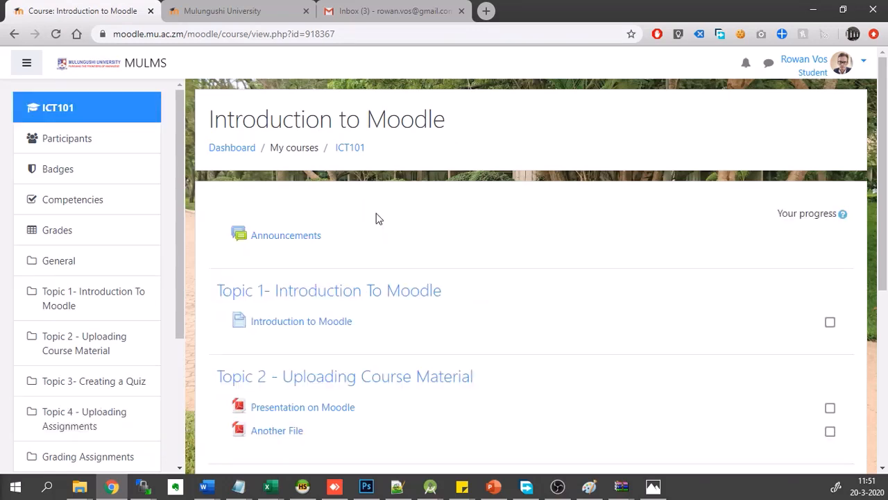
pyautogui.scroll(-1, 583, 285)
pyautogui.scroll(1, 583, 284)
pyautogui.scroll(-2, 583, 285)
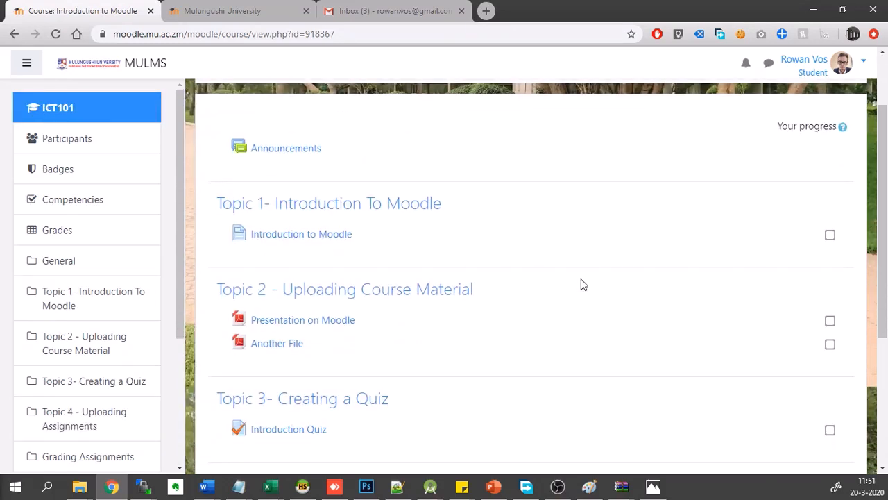
pyautogui.scroll(1, 583, 284)
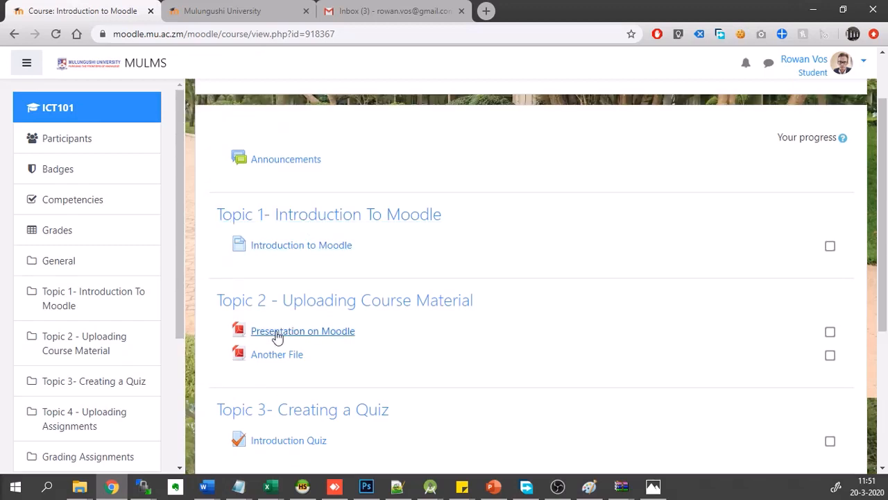
pyautogui.scroll(-1, 278, 338)
pyautogui.scroll(-1, 269, 393)
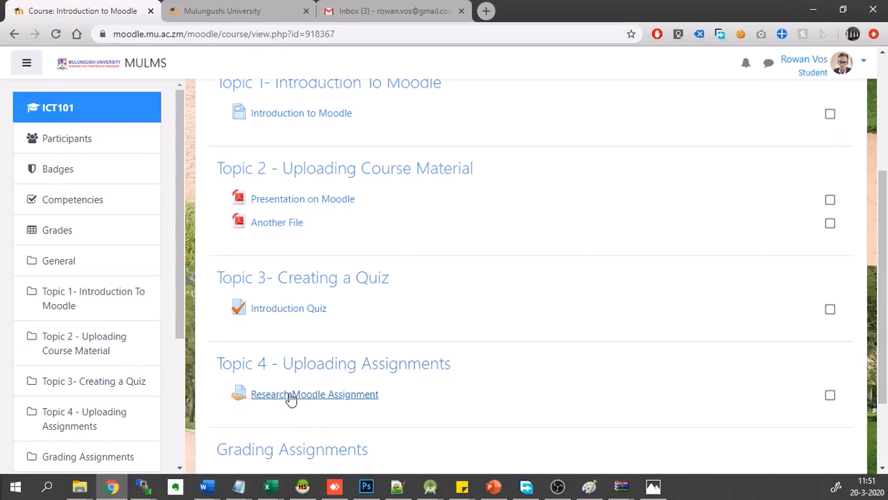
pyautogui.scroll(2, 292, 397)
pyautogui.scroll(1, 291, 398)
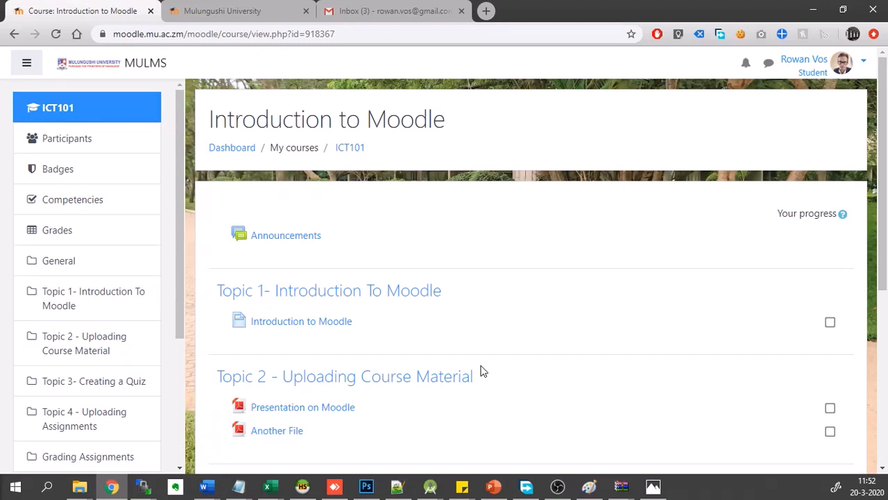
# - Log out of the Moodle account
pyautogui.click(865, 66)
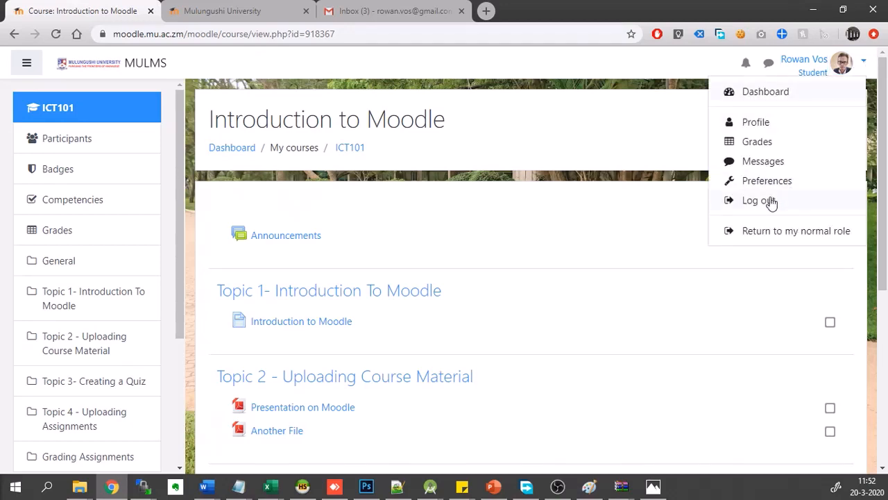
pyautogui.click(771, 201)
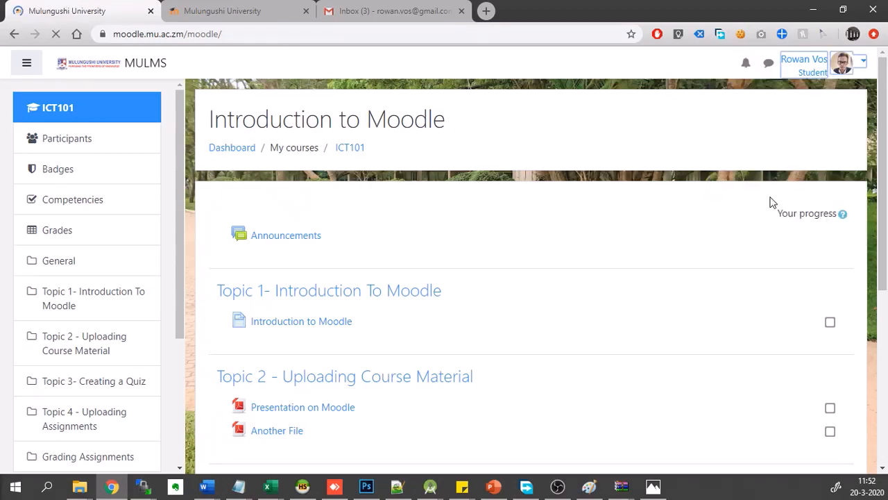